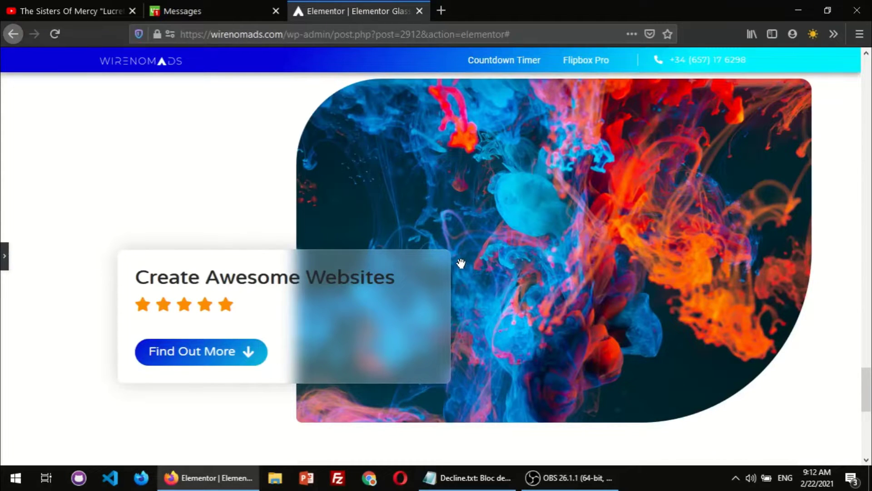
Step: Examine how the finished glass card moves over the rounded ink image while the page scrolls
scroll(461, 261, up, 3)
scroll(445, 236, down, 3)
scroll(386, 245, up, 3)
scroll(336, 273, down, 3)
scroll(453, 266, down, 2)
scroll(318, 240, up, 2)
scroll(451, 236, up, 3)
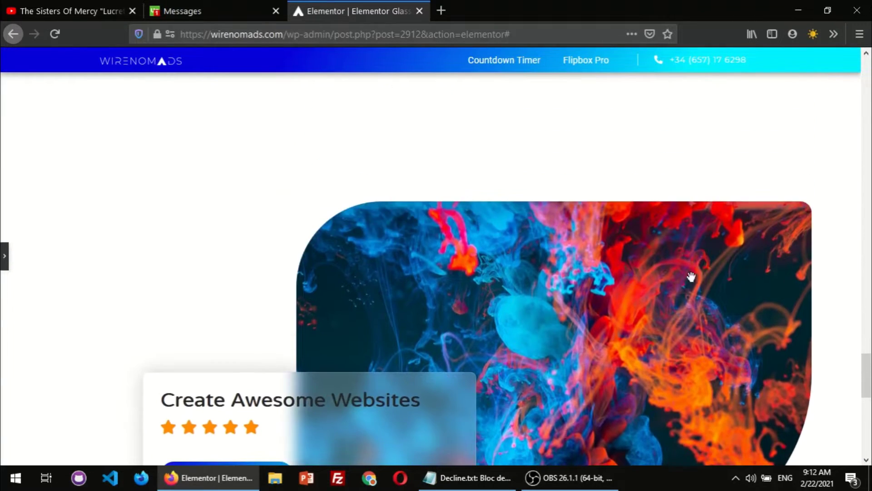
scroll(282, 247, down, 3)
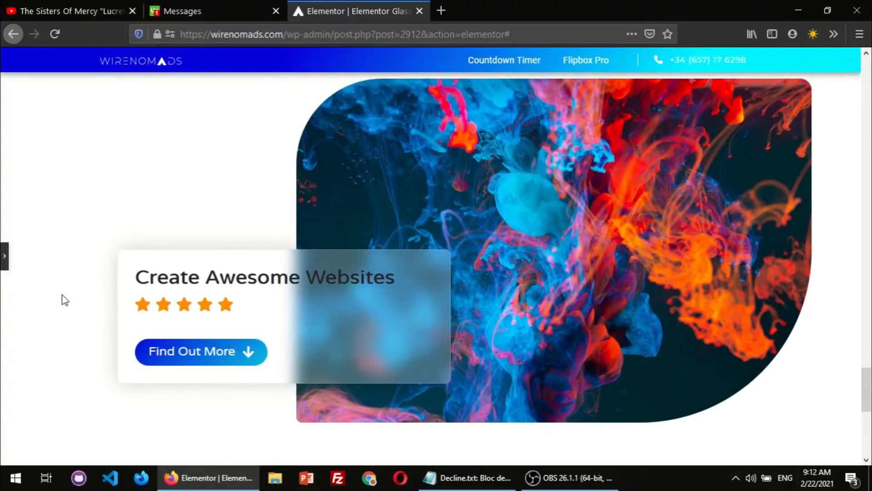
Step: Show the editing panel and add a new section with two equal columns below the finished example
click(4, 255)
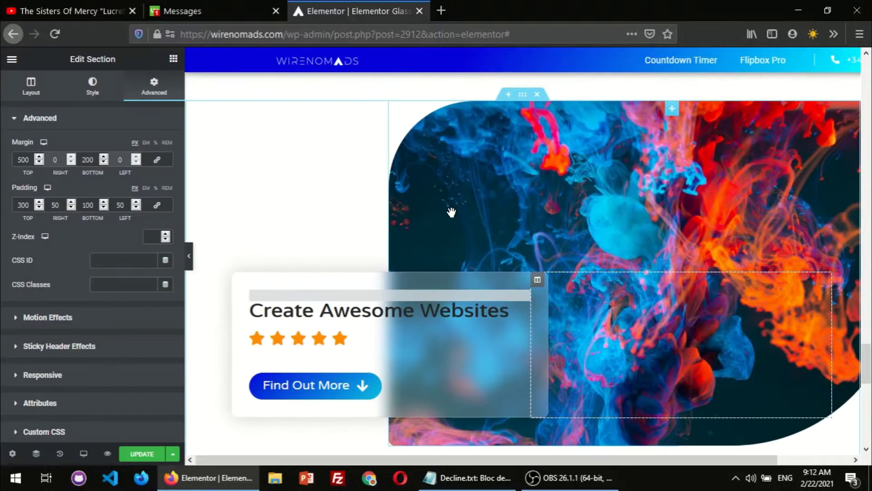
scroll(438, 203, down, 3)
scroll(503, 242, up, 3)
scroll(480, 218, down, 2)
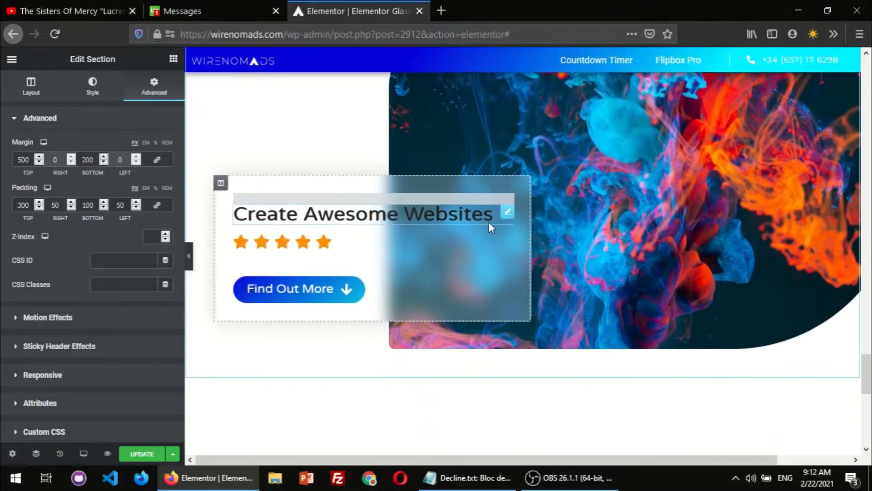
scroll(490, 223, down, 5)
click(506, 331)
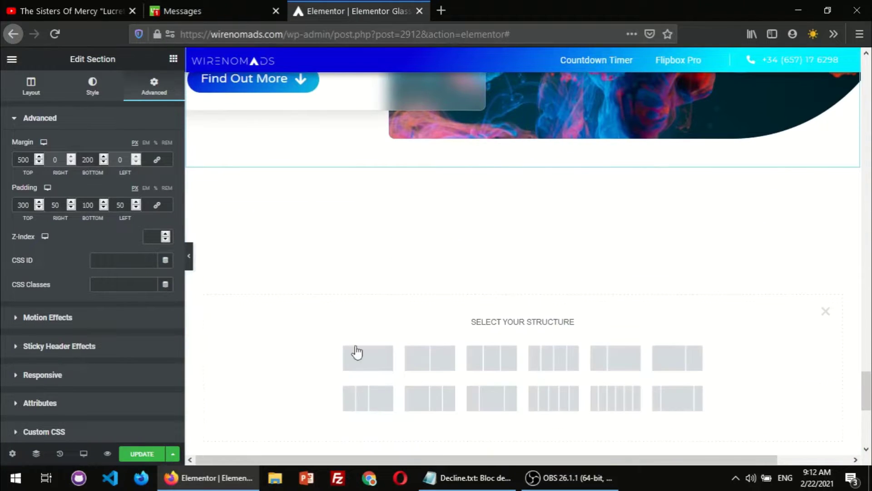
click(426, 366)
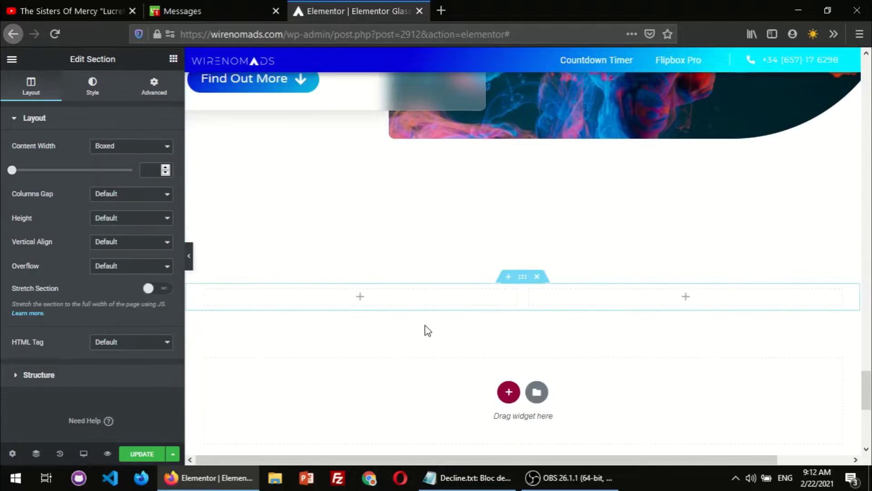
Step: Add an Image widget to the new section's second column and insert the blue and orange ink picture from the media library
scroll(425, 329, up, 6)
scroll(422, 314, down, 5)
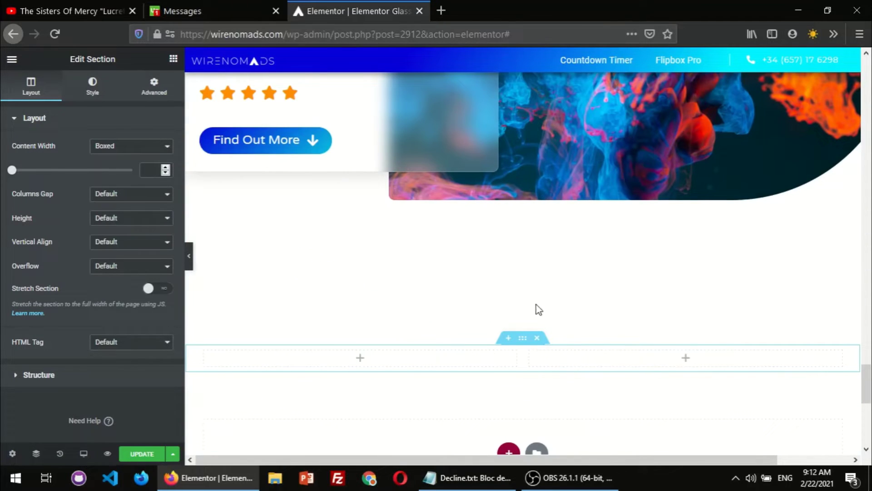
click(686, 362)
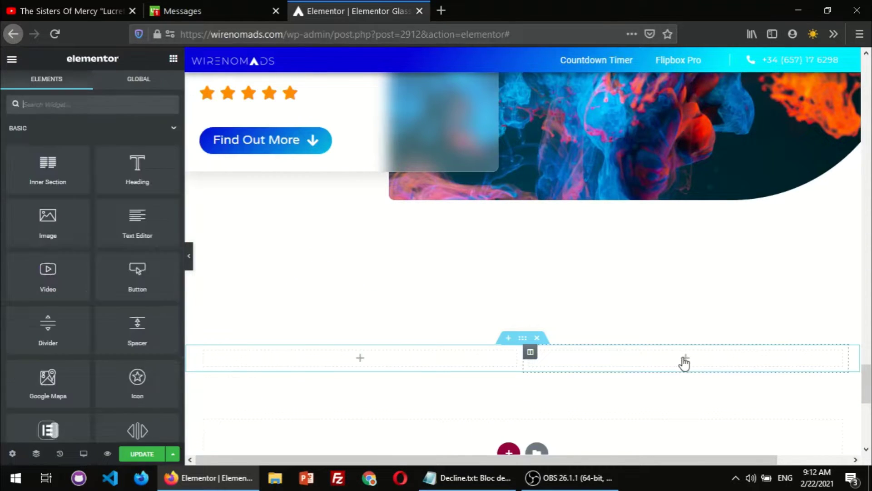
drag(48, 221, 657, 357)
scroll(678, 278, up, 4)
scroll(672, 234, down, 5)
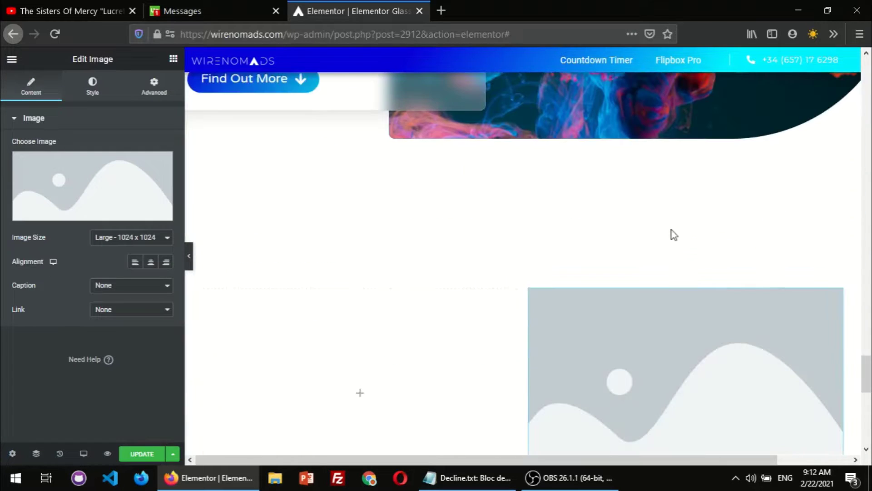
click(124, 190)
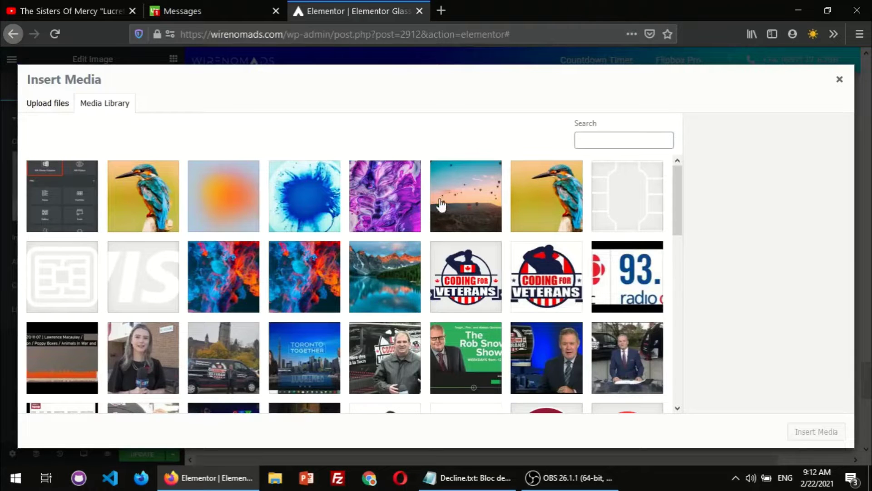
click(300, 271)
click(817, 432)
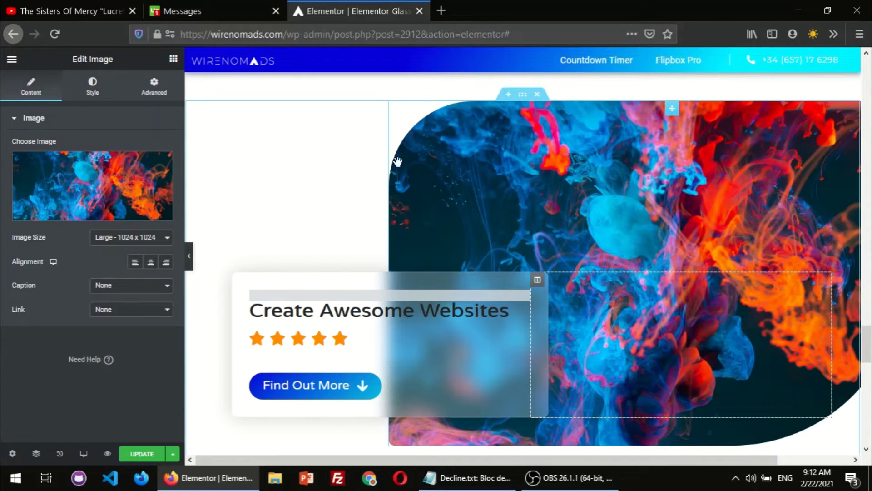
scroll(766, 240, down, 10)
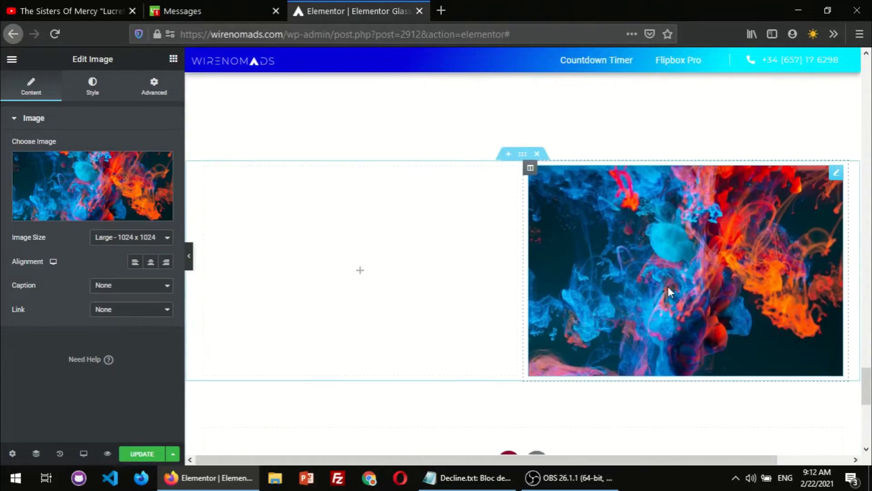
Step: Unlink the image's border radius values and set them to 50 top, 100 right, 200 bottom and 20 left, in px
click(101, 93)
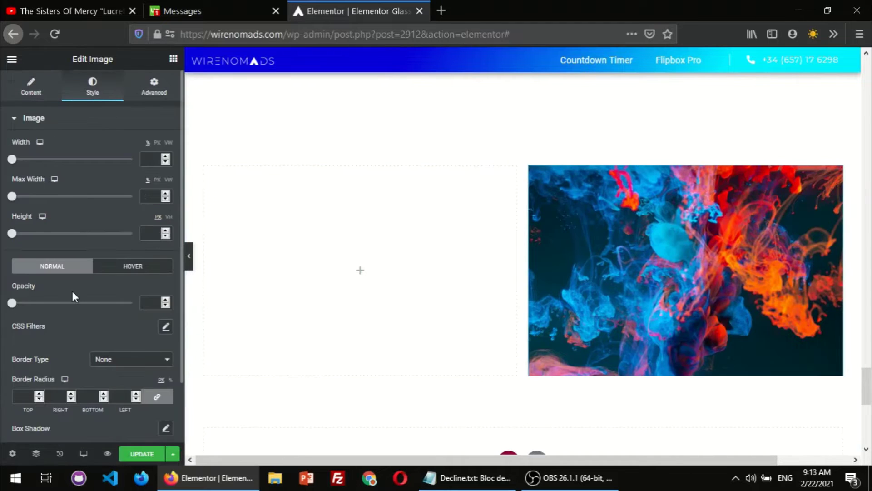
scroll(91, 318, down, 1)
click(157, 344)
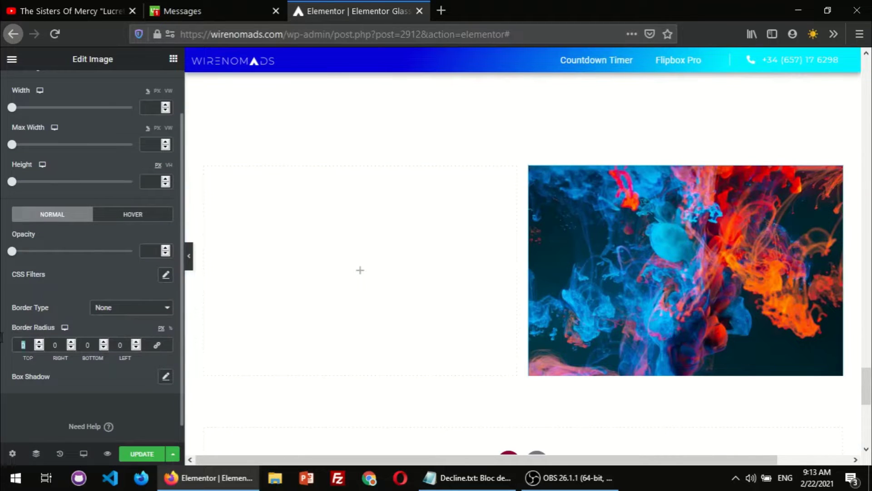
text(50)
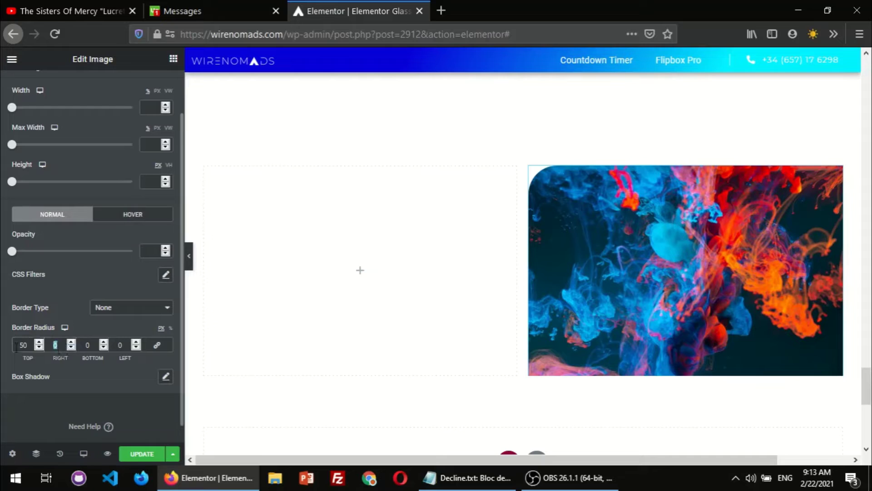
text(100)
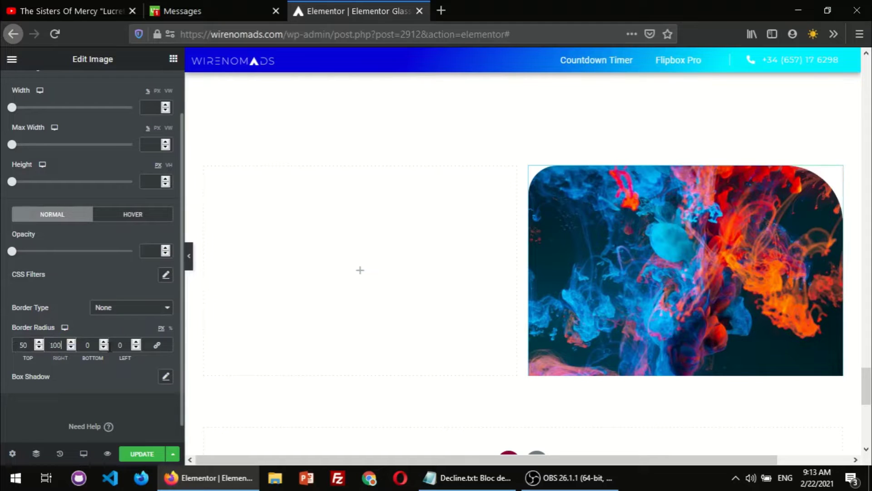
double_click(95, 345)
text(200)
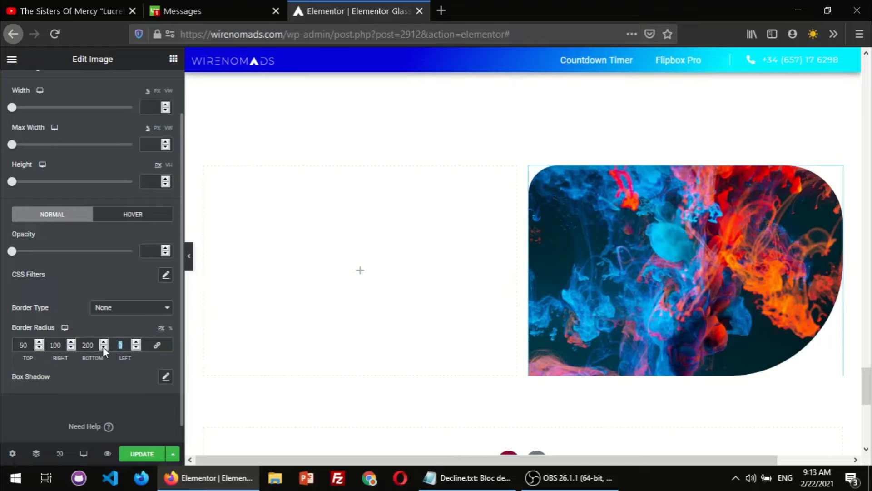
text(20)
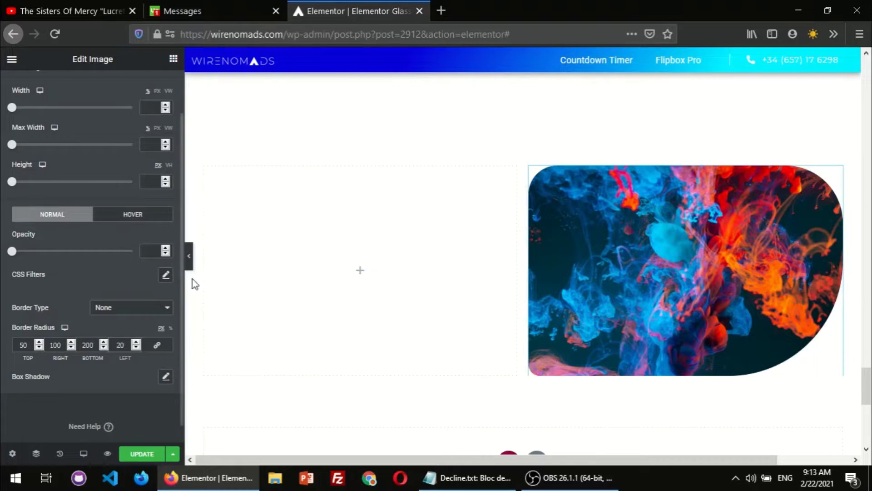
Step: Narrow the new section's empty first column so the image column becomes wider
scroll(513, 266, up, 5)
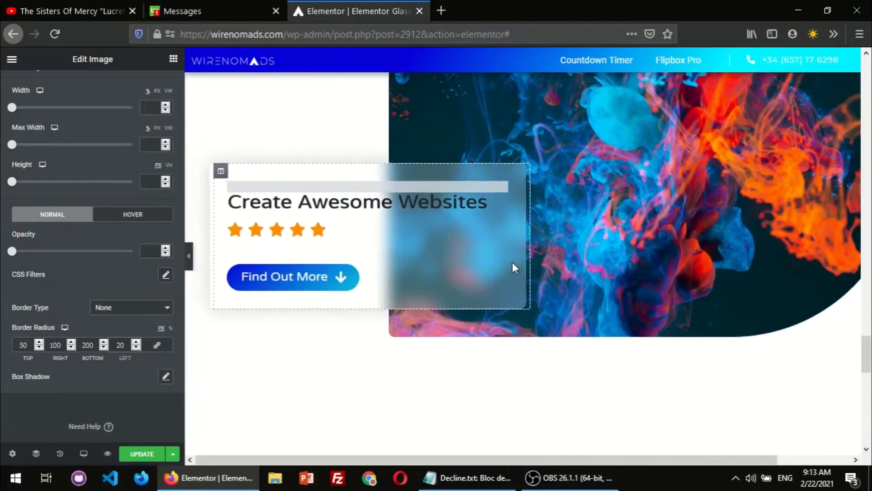
scroll(513, 263, up, 2)
scroll(500, 262, down, 8)
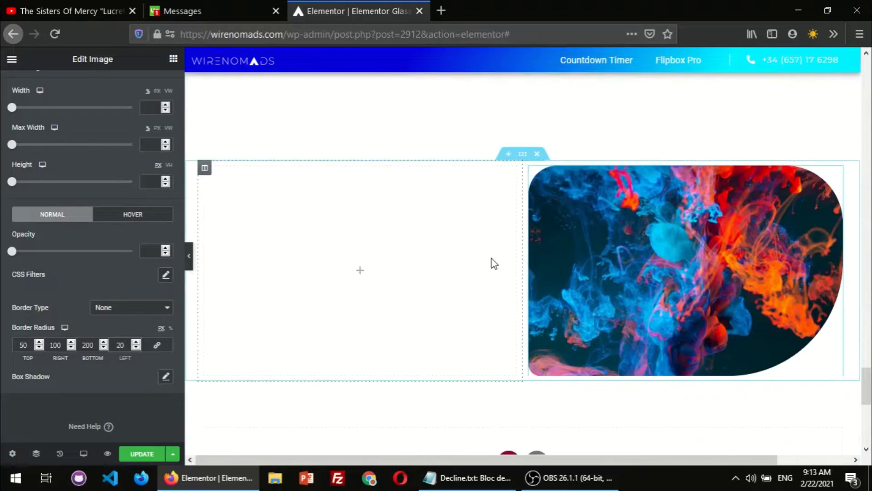
drag(522, 265, 457, 268)
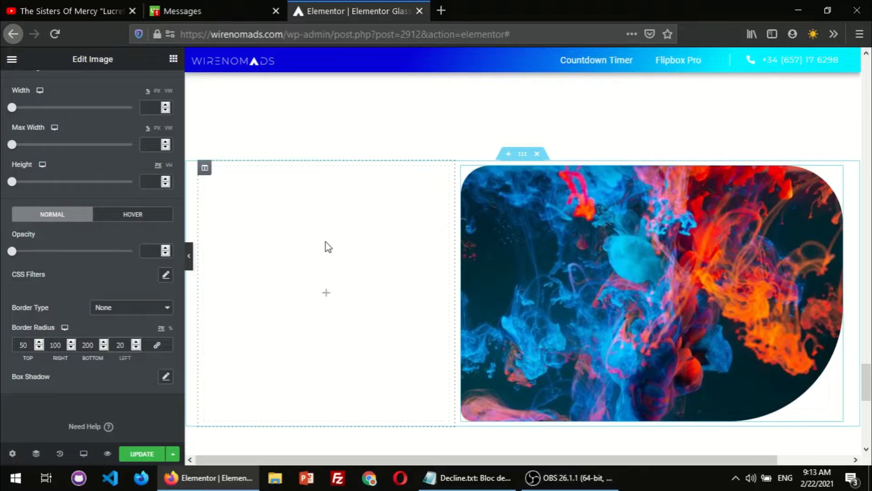
scroll(325, 246, up, 4)
scroll(313, 273, down, 7)
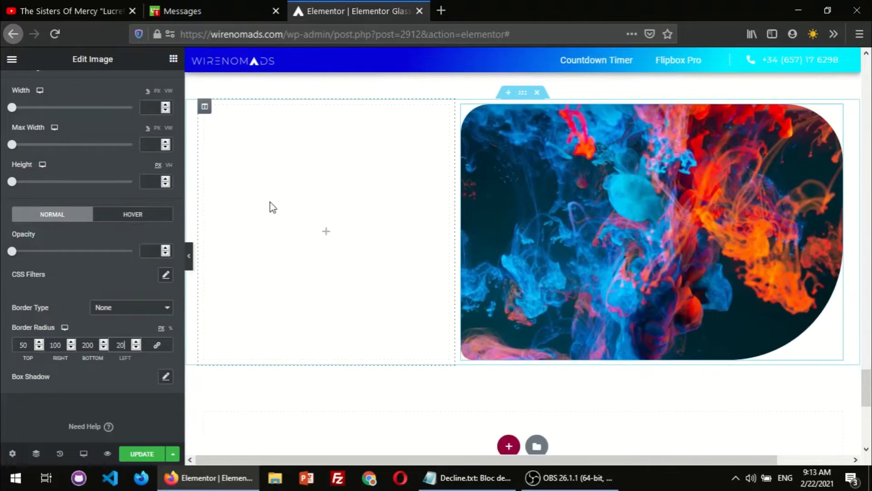
Step: Add a Heading widget to the empty first column beside the image
scroll(301, 227, up, 4)
scroll(94, 195, up, 2)
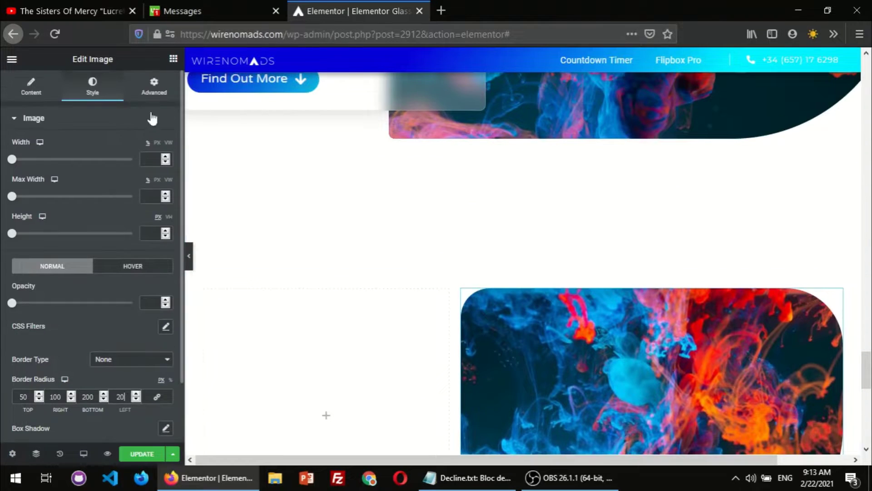
scroll(273, 195, up, 5)
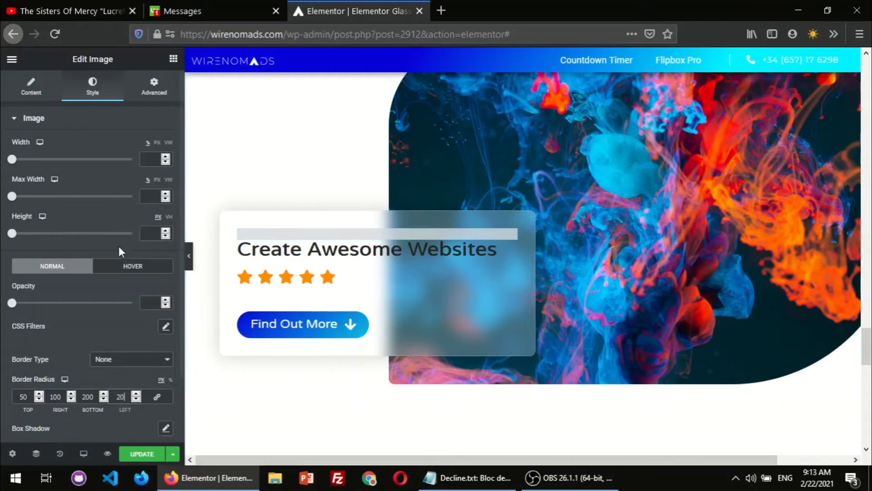
scroll(121, 248, down, 2)
scroll(124, 252, up, 2)
click(173, 59)
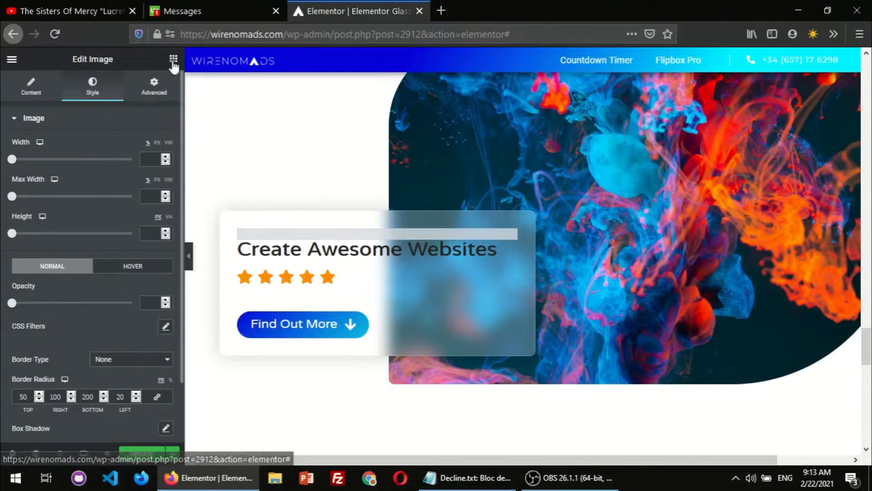
scroll(265, 220, down, 6)
drag(137, 168, 320, 288)
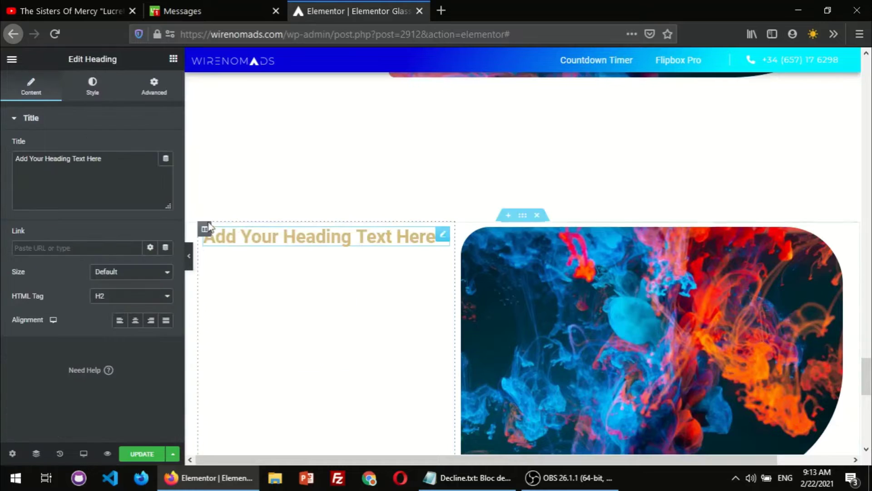
triple_click(393, 238)
text(A)
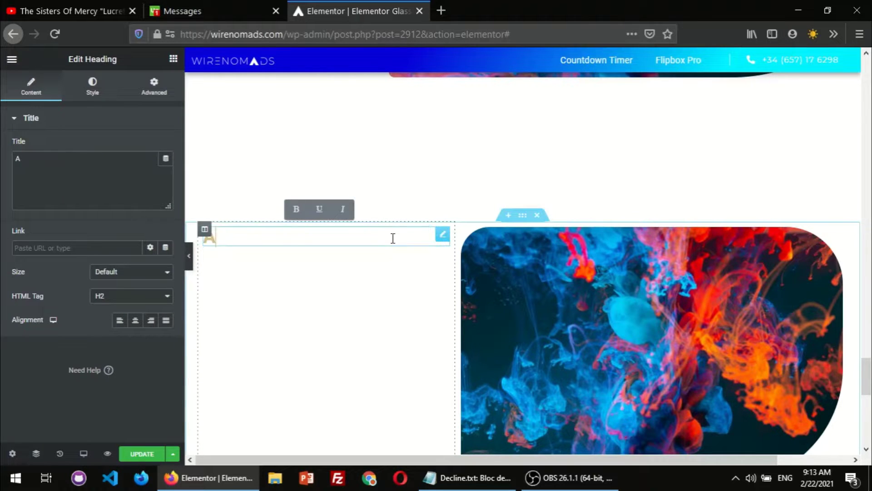
text(dding)
scroll(393, 238, up, 5)
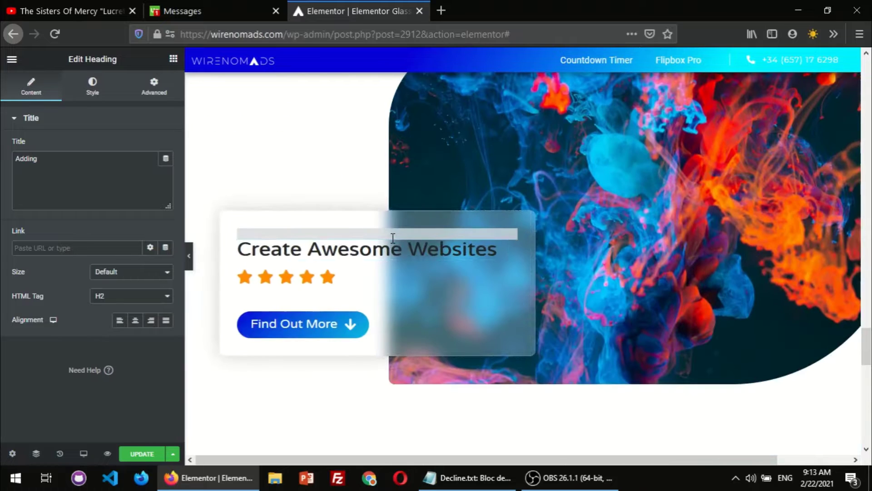
scroll(288, 233, down, 5)
scroll(295, 294, up, 2)
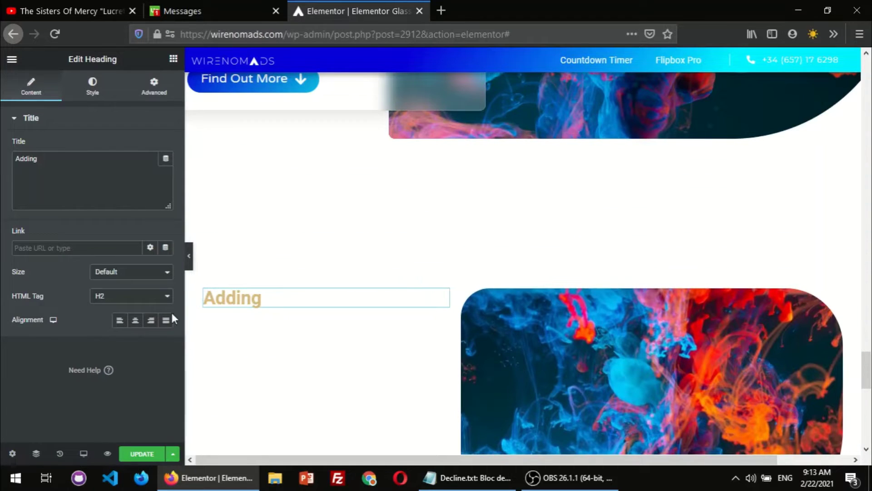
Step: Set the new heading's title to "Create Awesome Websites"
click(255, 307)
click(275, 320)
drag(47, 165, 2, 137)
text(Create Awe)
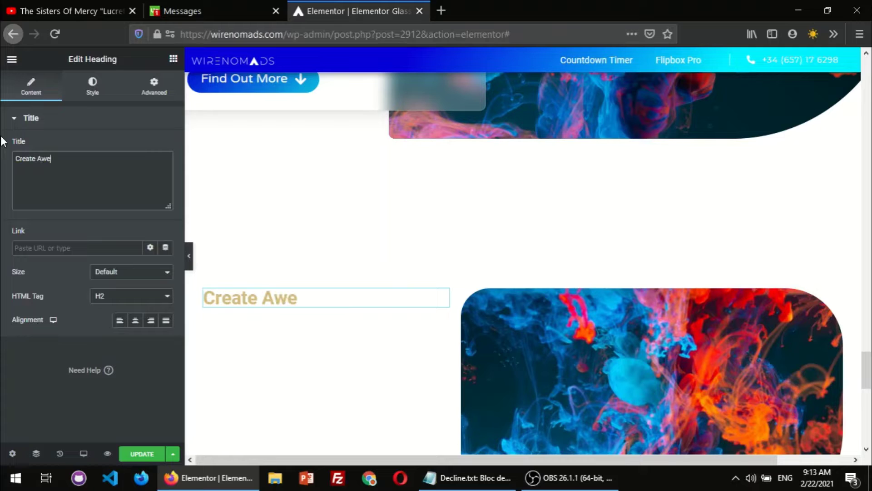
text(so)
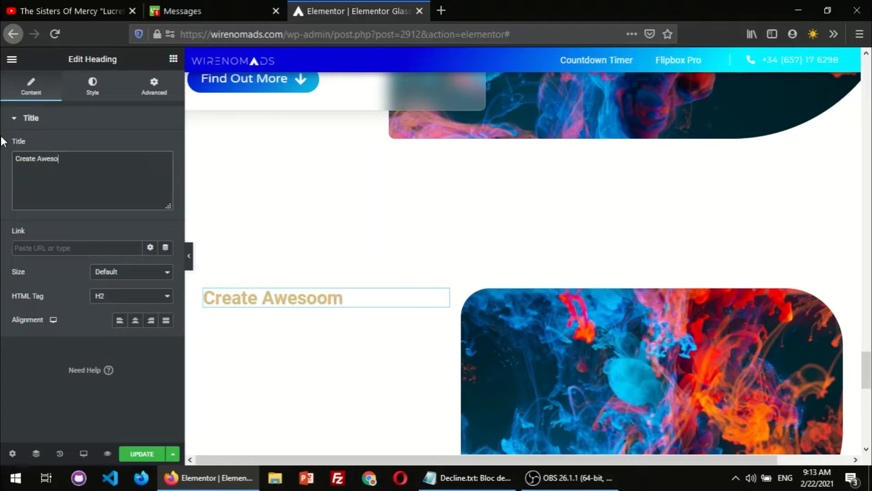
text(omeme Websites)
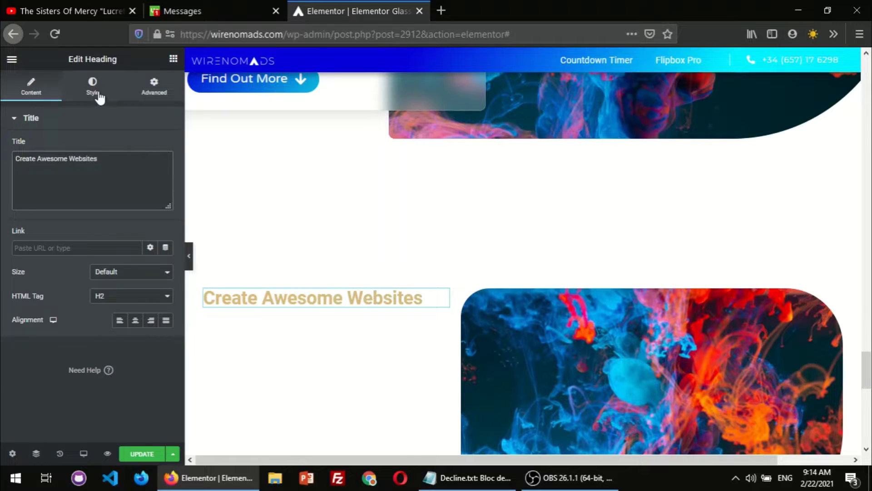
Step: Set the new heading's text color to #373737
click(93, 90)
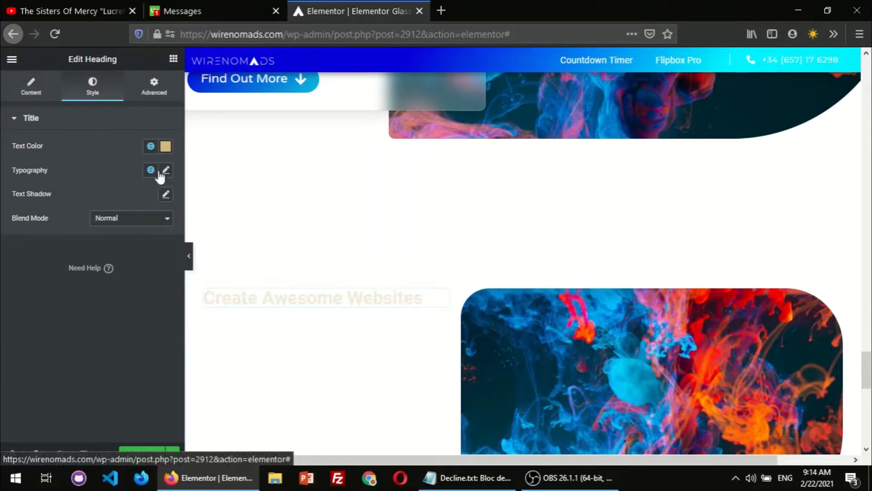
click(165, 146)
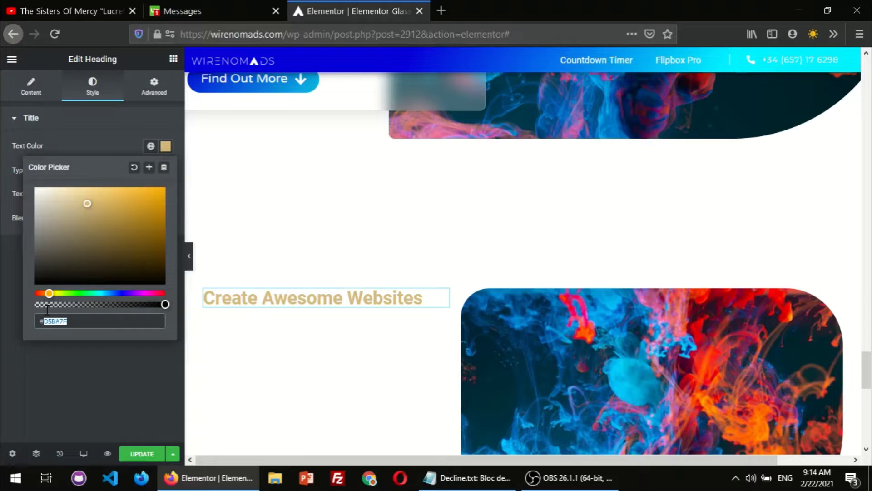
text(#373737)
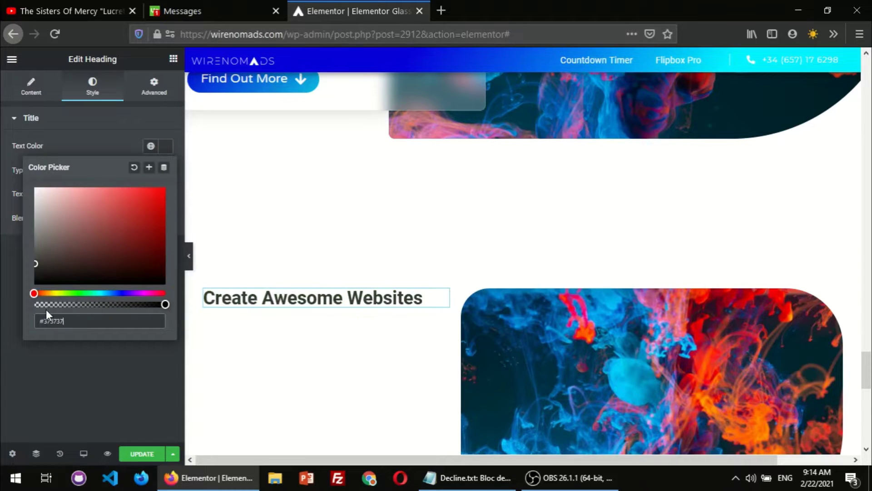
Step: Set the new heading's font family to Varela Round
click(114, 345)
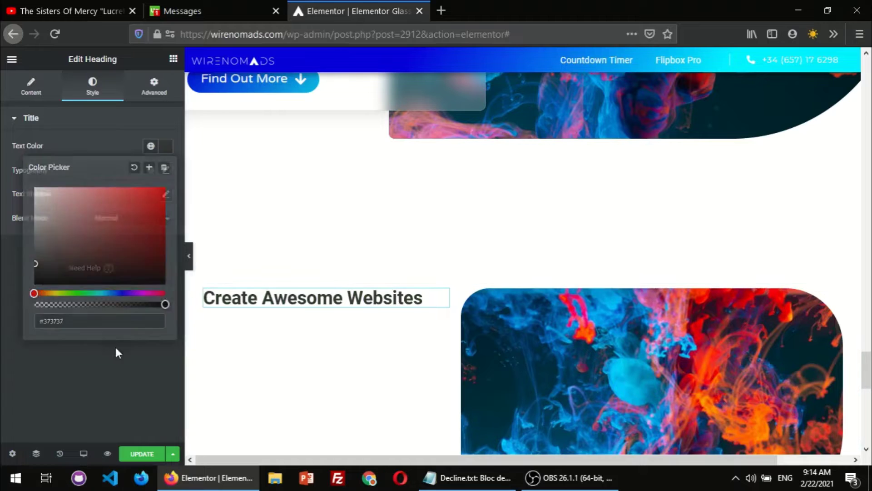
click(166, 170)
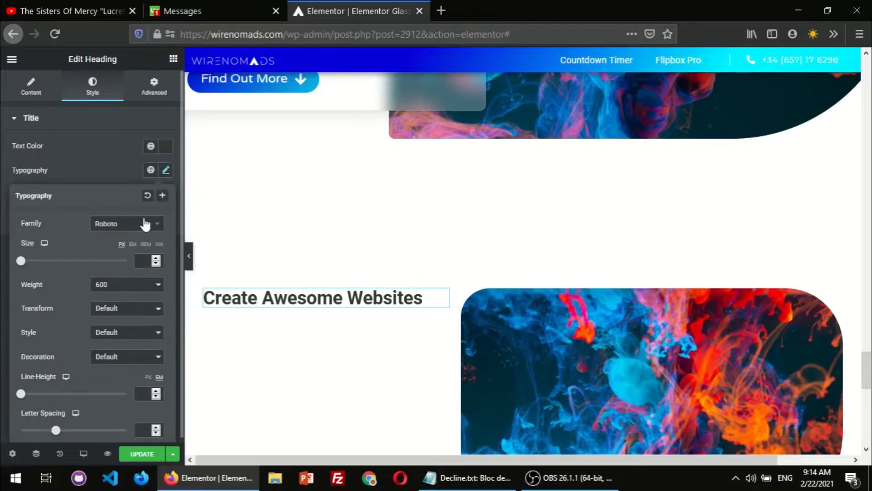
click(146, 224)
text(Var)
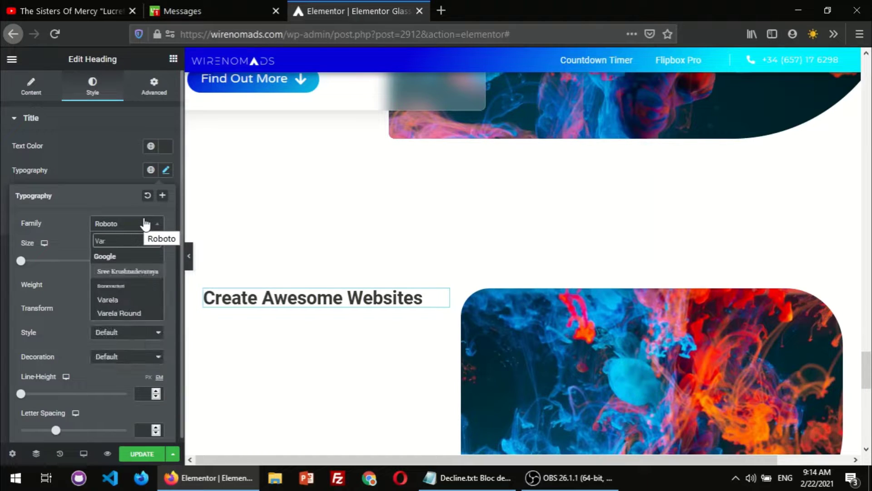
click(119, 313)
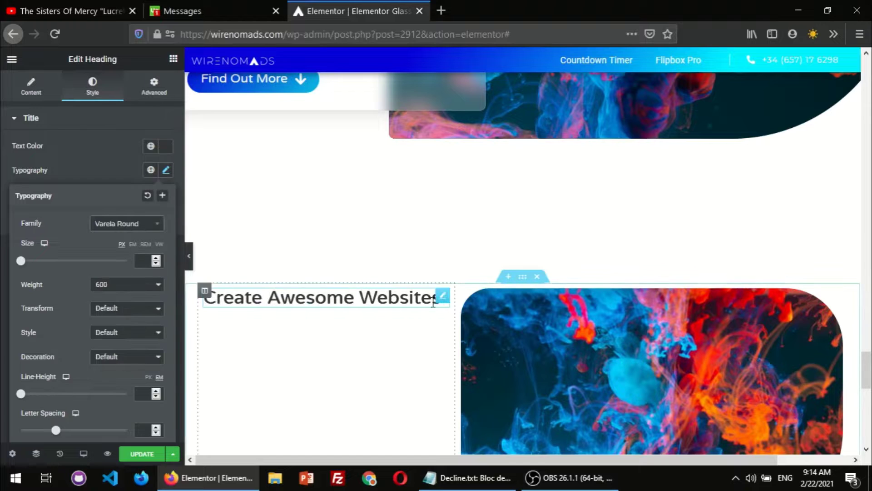
drag(439, 303, 426, 336)
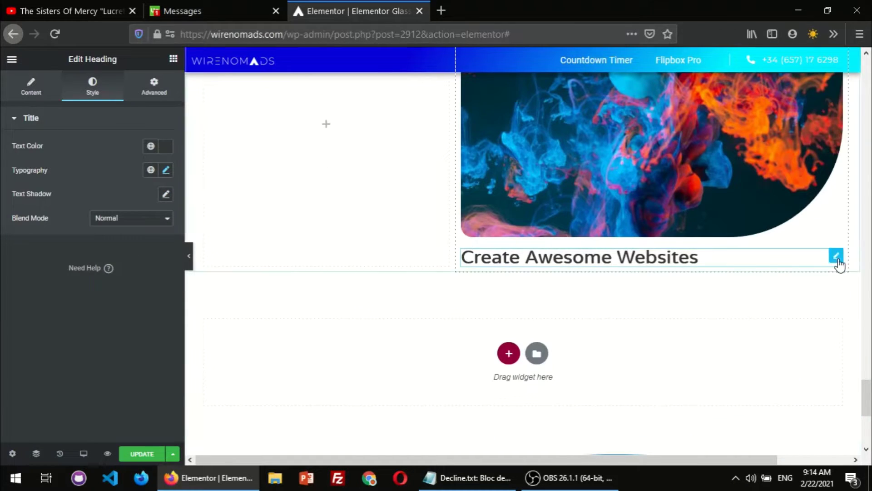
drag(836, 255, 312, 267)
Step: Set the new heading's font size to 40 px
click(166, 171)
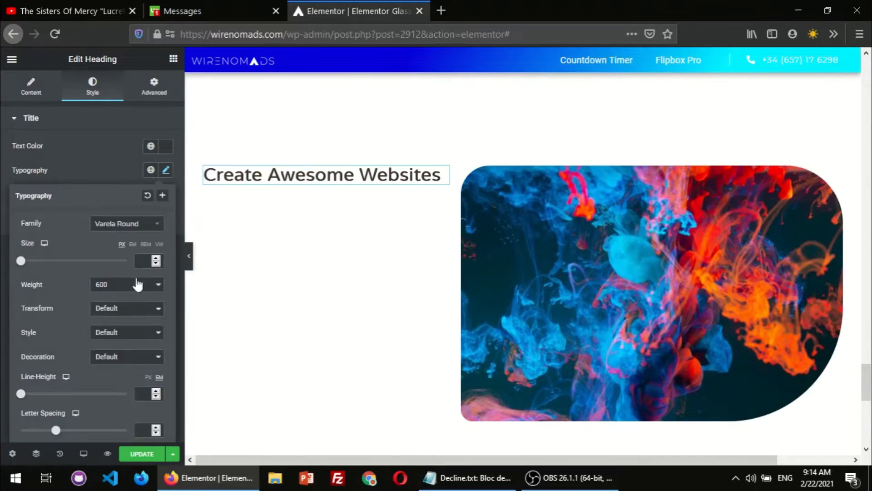
drag(23, 262, 43, 263)
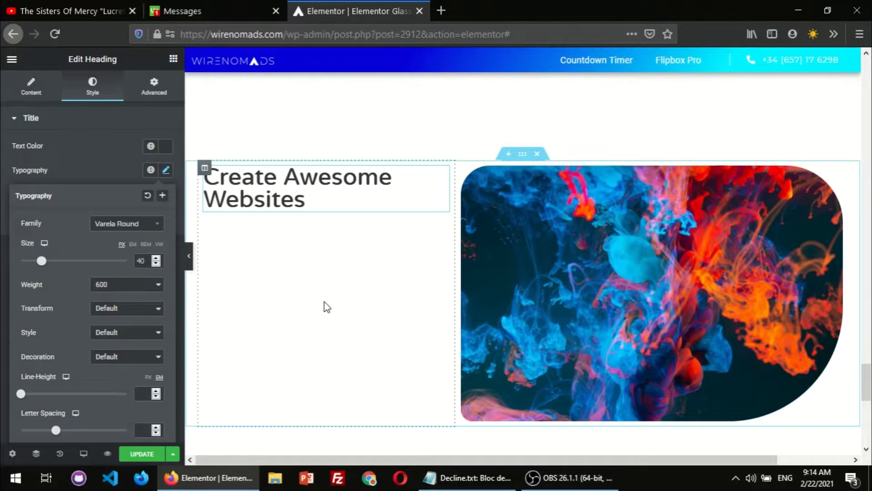
scroll(327, 307, up, 5)
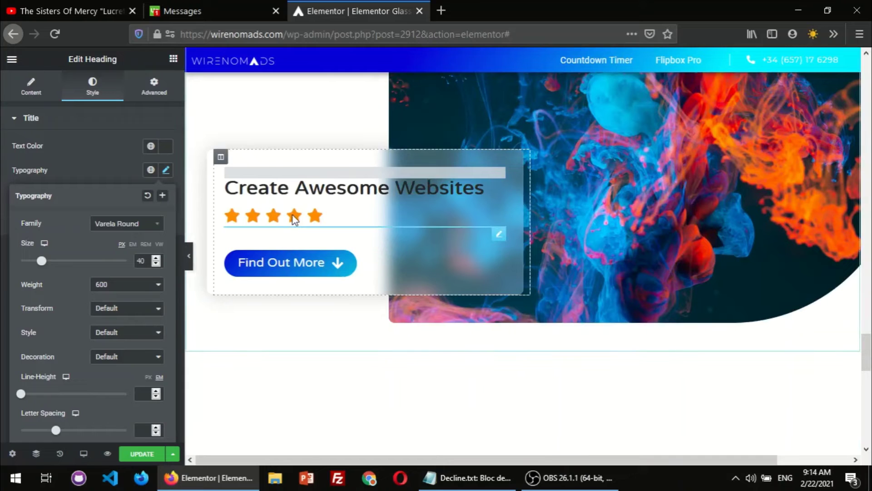
scroll(294, 219, down, 5)
Step: Add an Icon List widget directly below the new heading in the first column
click(33, 85)
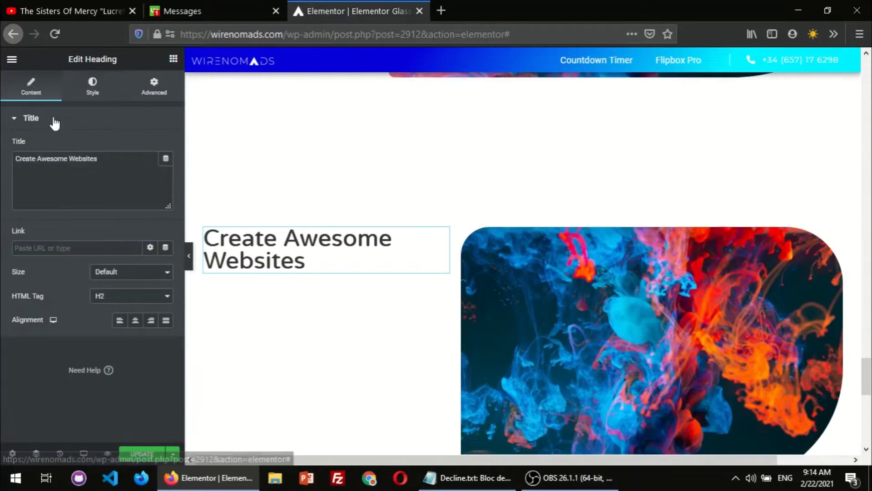
click(173, 58)
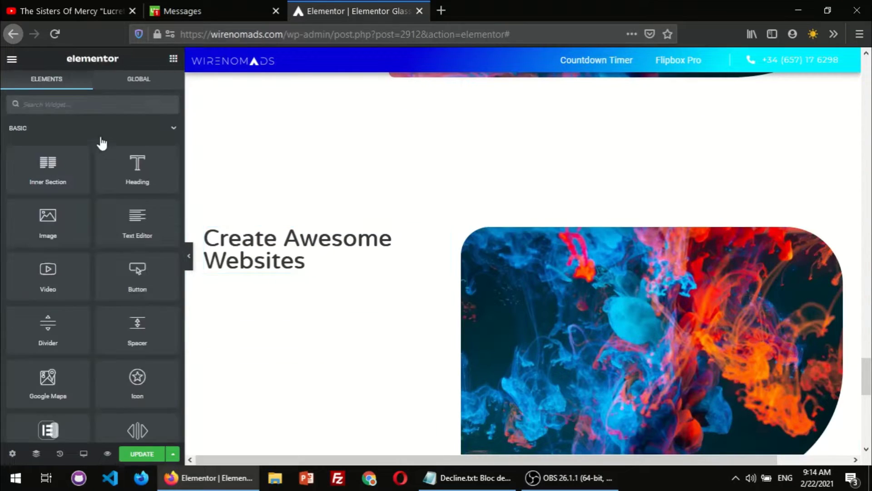
text(icon)
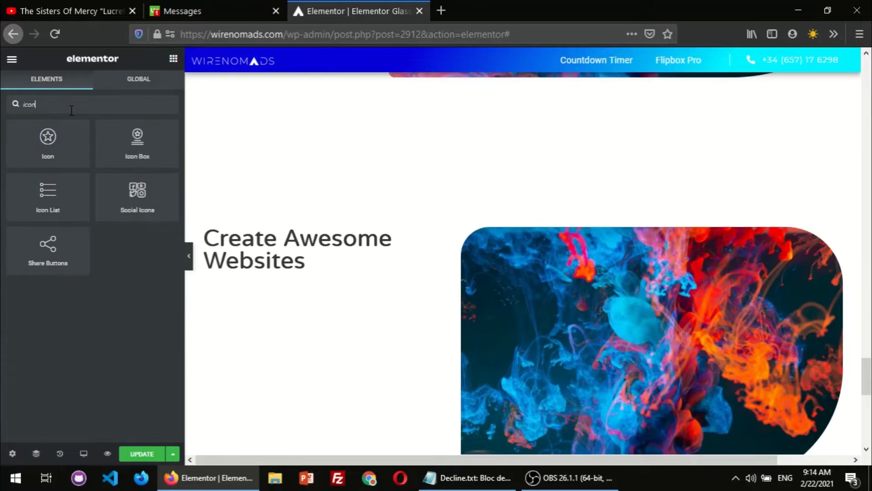
drag(47, 200, 271, 281)
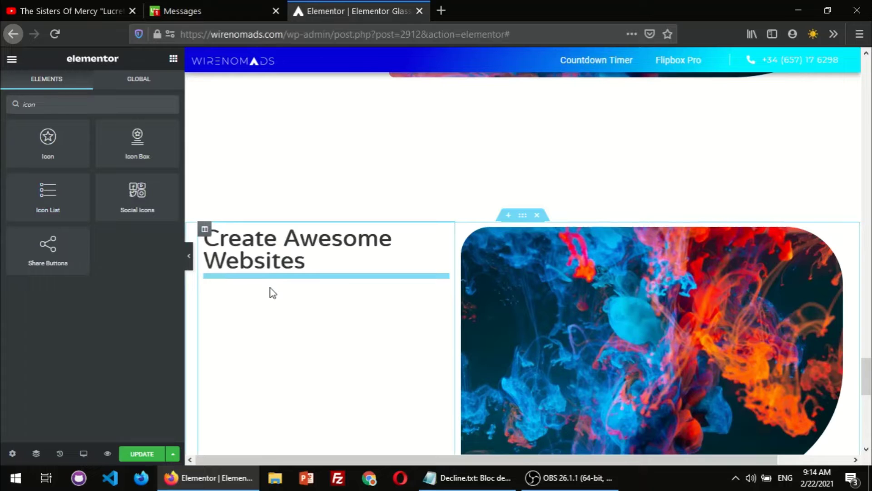
drag(82, 189, 297, 278)
Step: Delete the icon list's second item and give the remaining item the solid Star icon
click(162, 244)
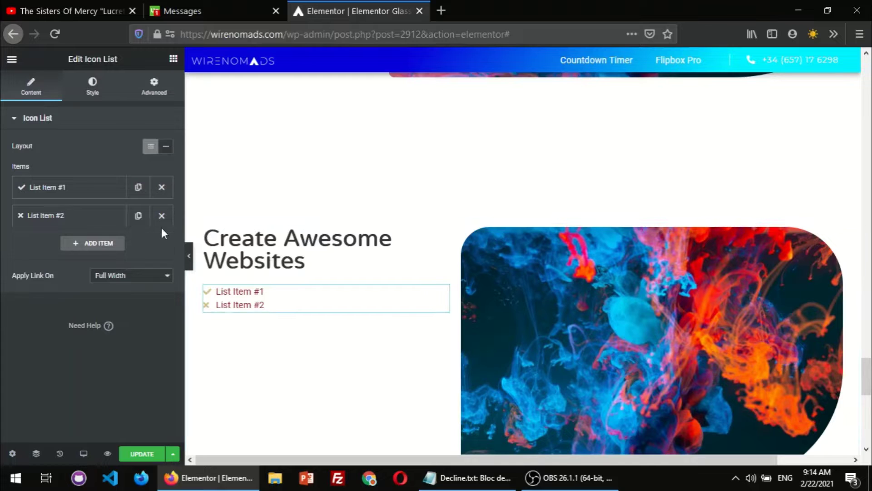
click(161, 216)
click(82, 191)
click(105, 269)
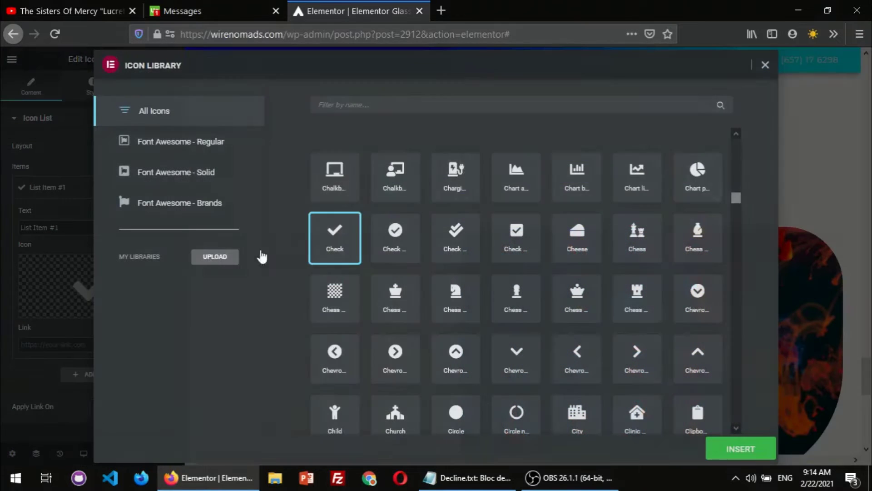
click(423, 103)
text(star)
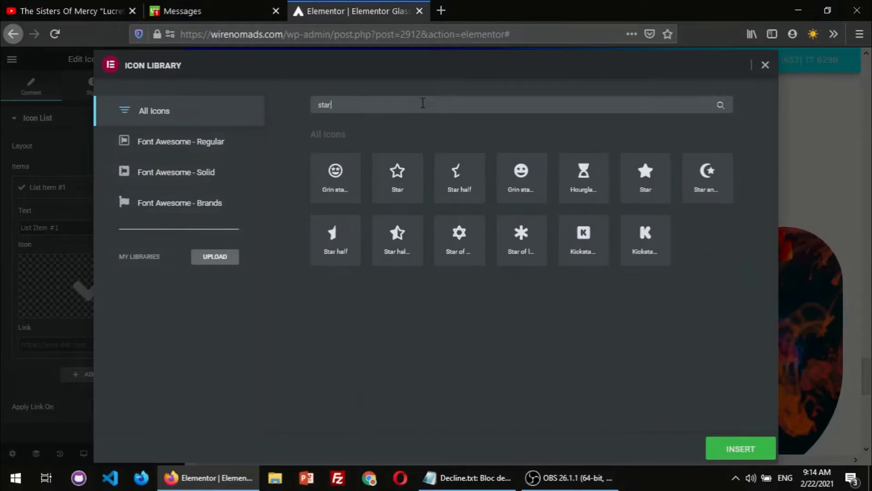
click(648, 175)
click(745, 455)
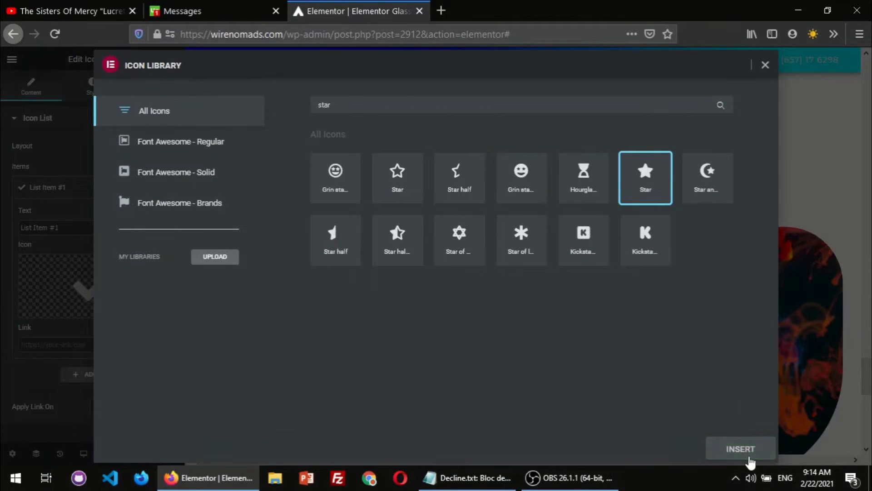
Step: Clear the star item's text so that only the icon is left
drag(86, 228, 2, 214)
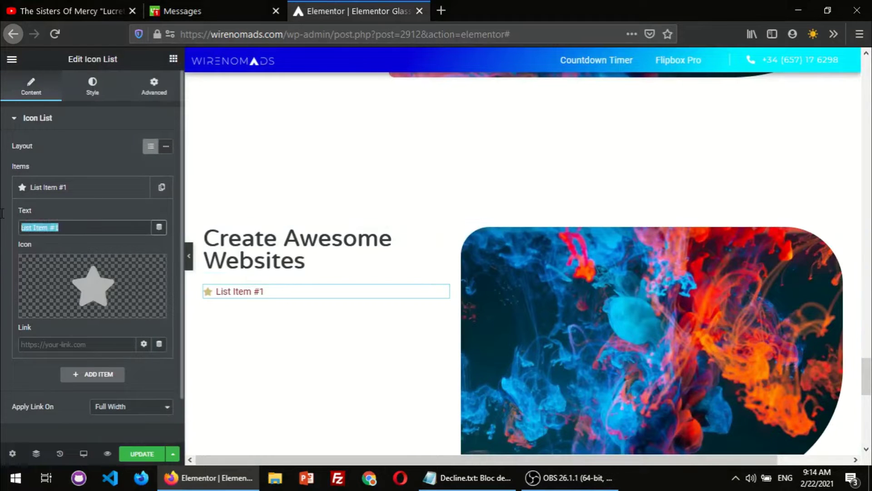
key(BackSpace)
click(111, 193)
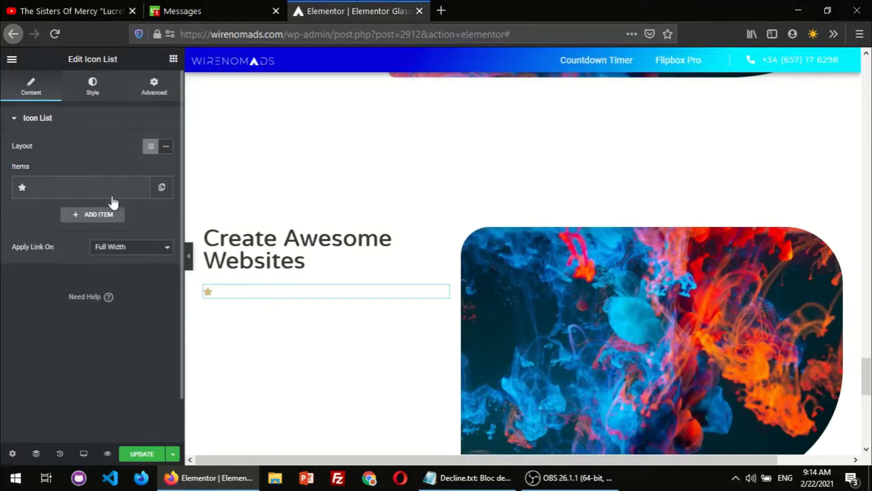
Step: Set the list icon's size to 25 and its color to a saturated orange-yellow
click(91, 87)
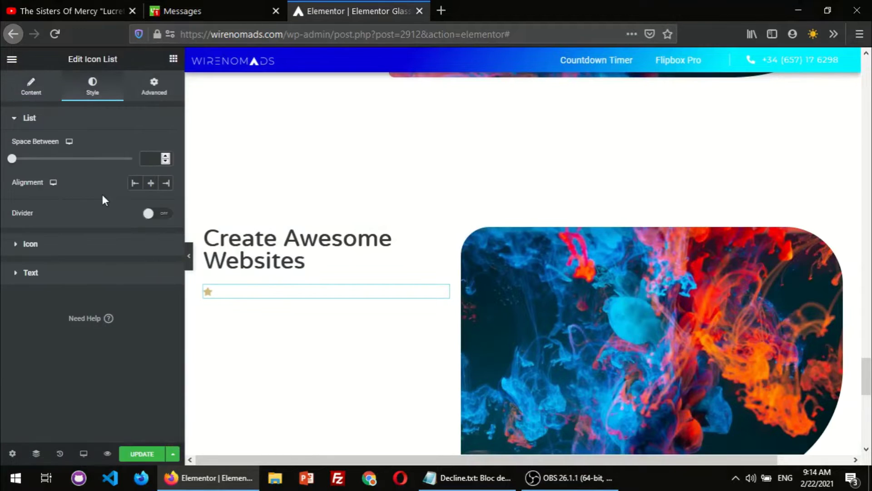
click(24, 245)
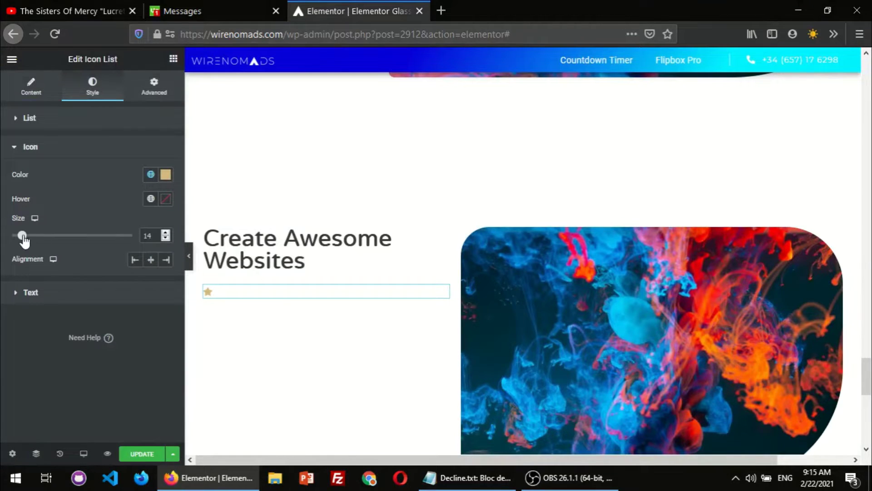
drag(23, 236, 38, 241)
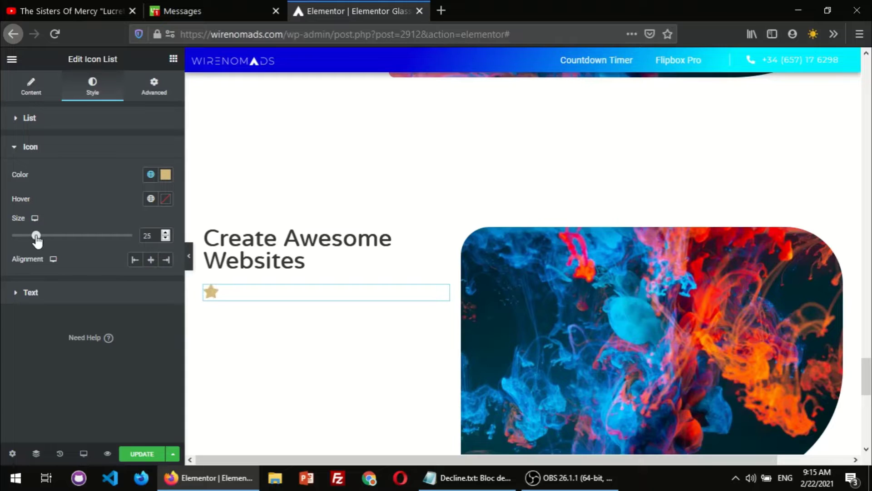
click(165, 175)
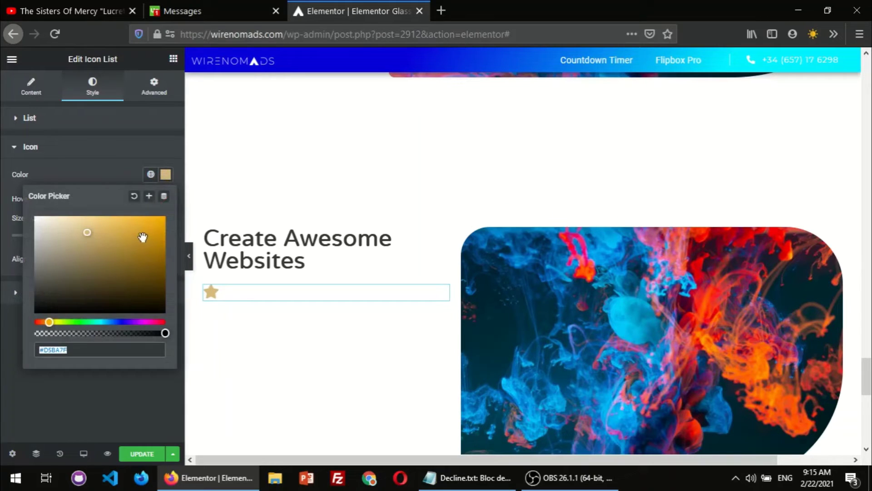
drag(142, 236, 173, 221)
click(2, 177)
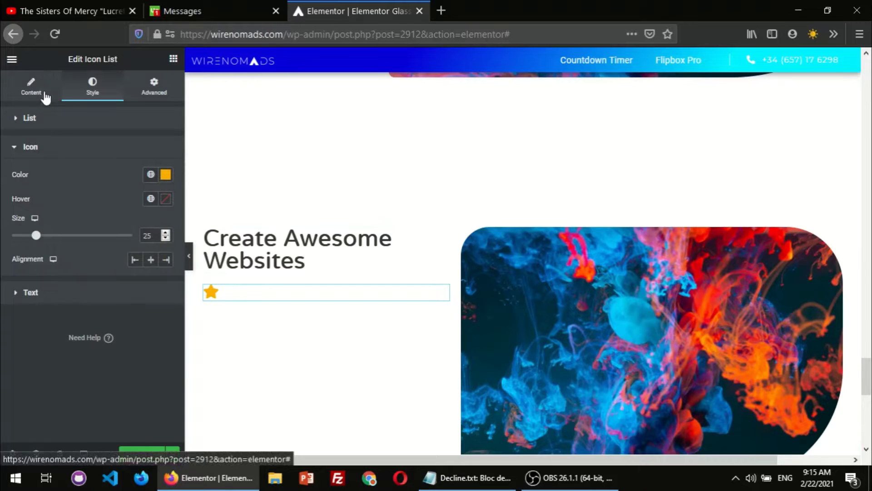
Step: Duplicate the star item until the icon list holds five items
click(31, 87)
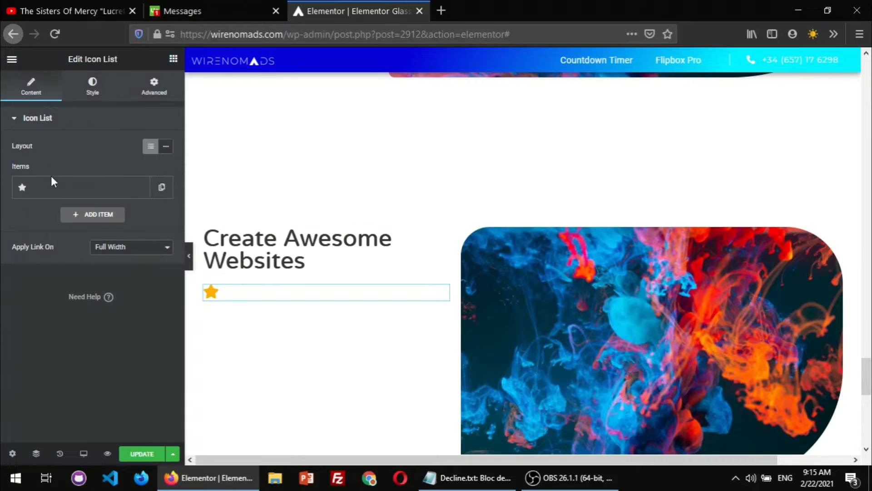
click(159, 187)
click(159, 188)
click(161, 190)
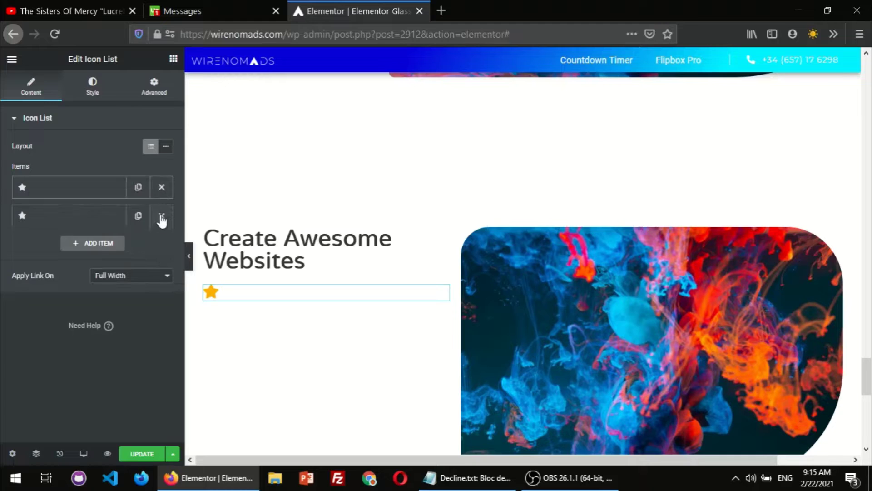
click(139, 216)
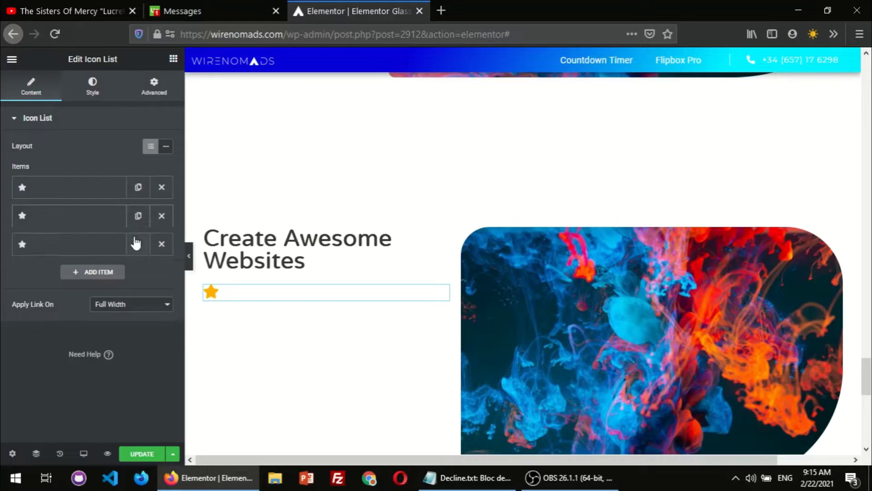
click(136, 244)
click(136, 244)
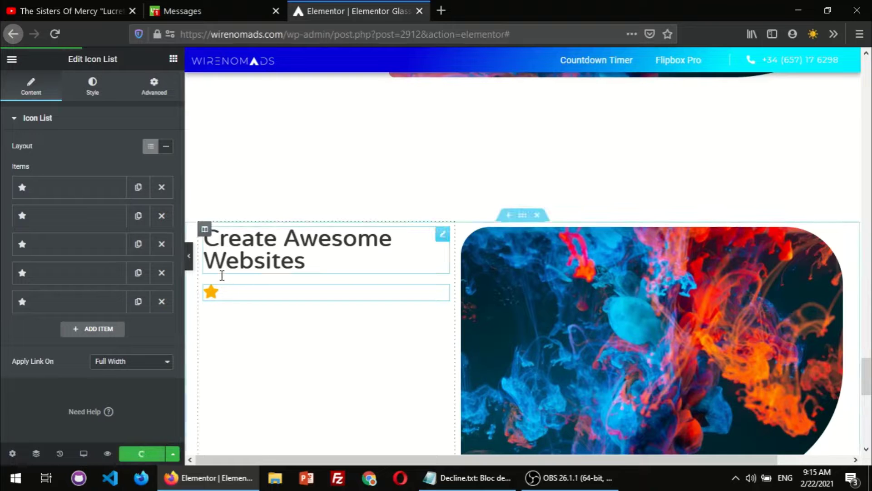
Step: Change the fifth item's icon to Square and back to the solid Star to refresh the preview
click(70, 302)
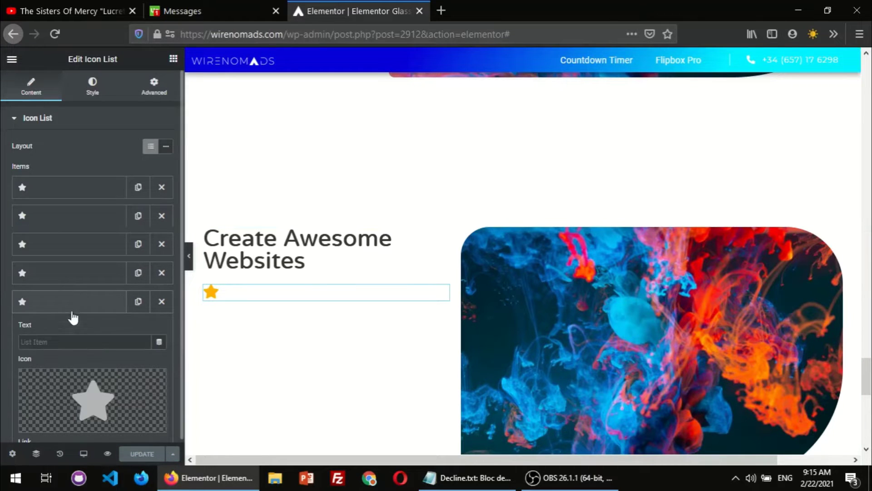
click(91, 400)
click(393, 179)
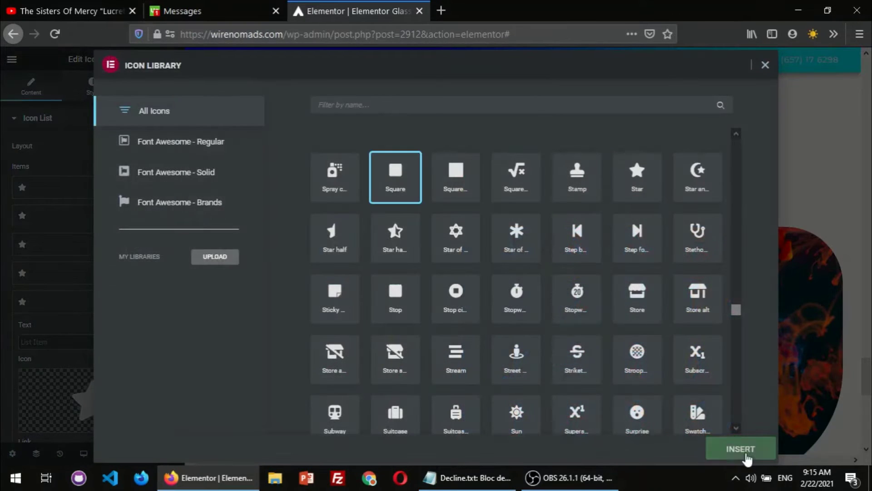
click(740, 448)
click(90, 400)
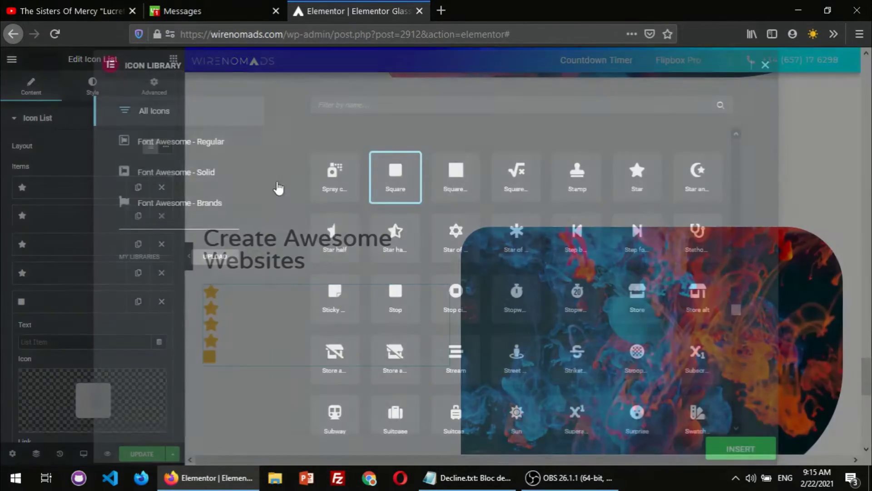
click(637, 175)
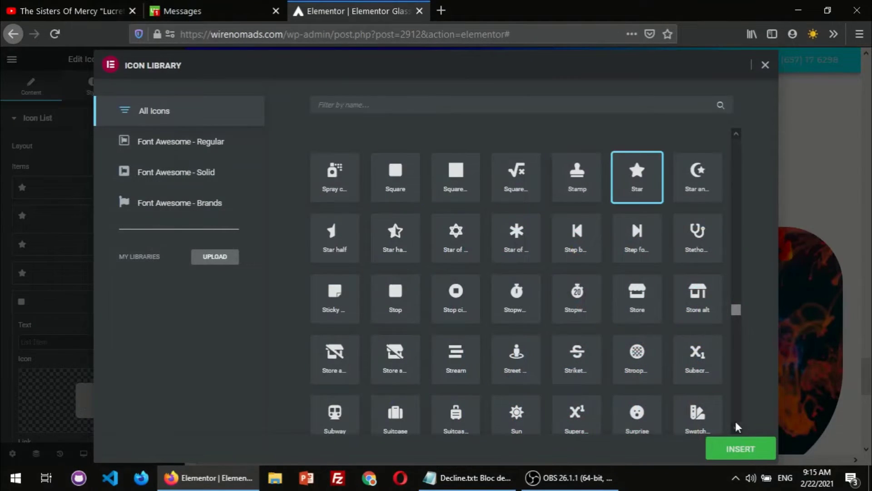
click(733, 447)
Step: Set the icon list's layout to Inline and the space between its stars to 0
click(166, 146)
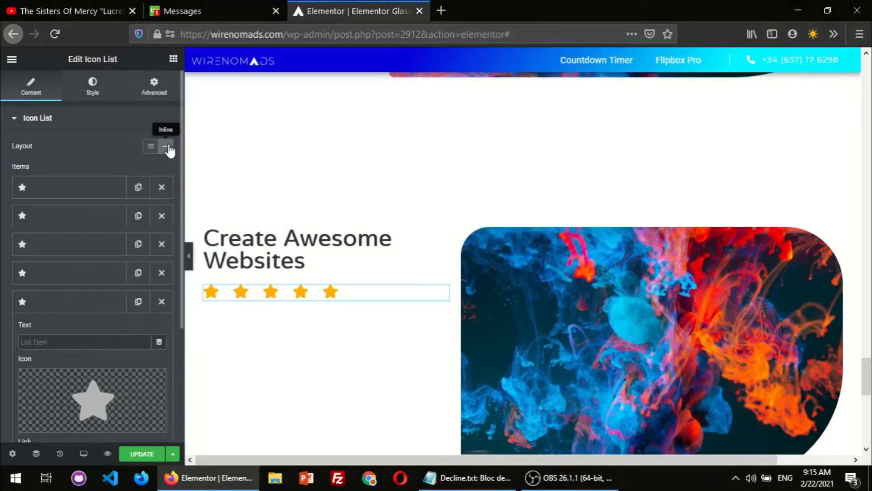
click(92, 88)
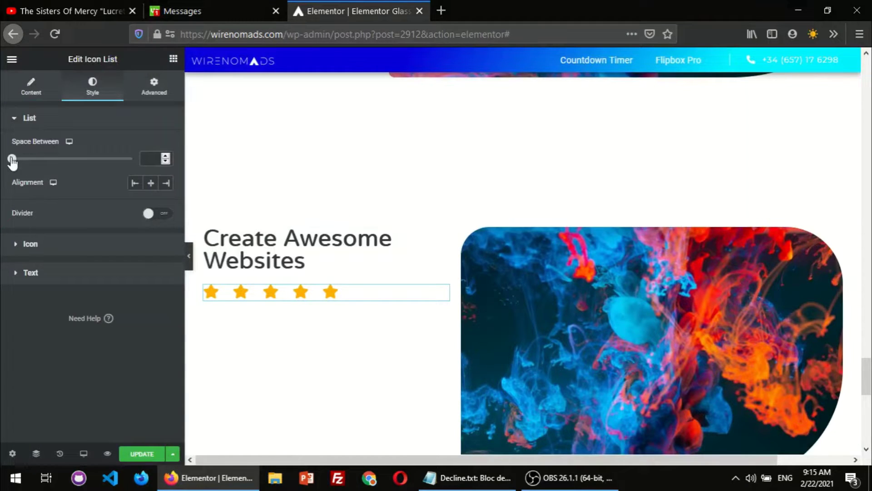
drag(12, 160, 8, 163)
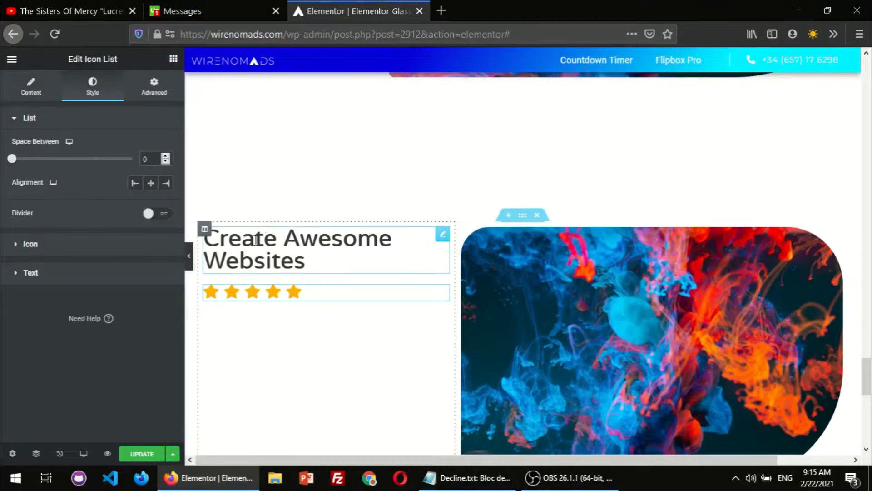
scroll(269, 239, down, 1)
scroll(270, 240, up, 2)
scroll(268, 236, down, 1)
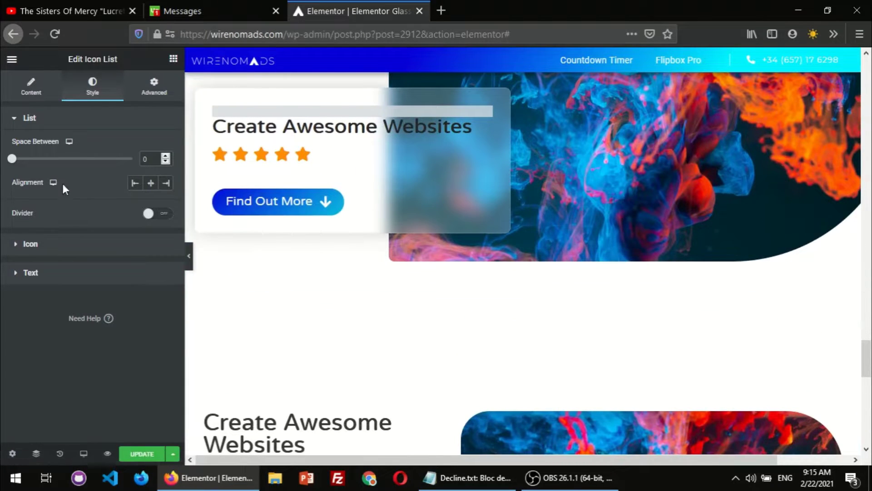
Step: Add a Gradient Button widget beneath the star icon list in the new section's text column
scroll(263, 307, down, 4)
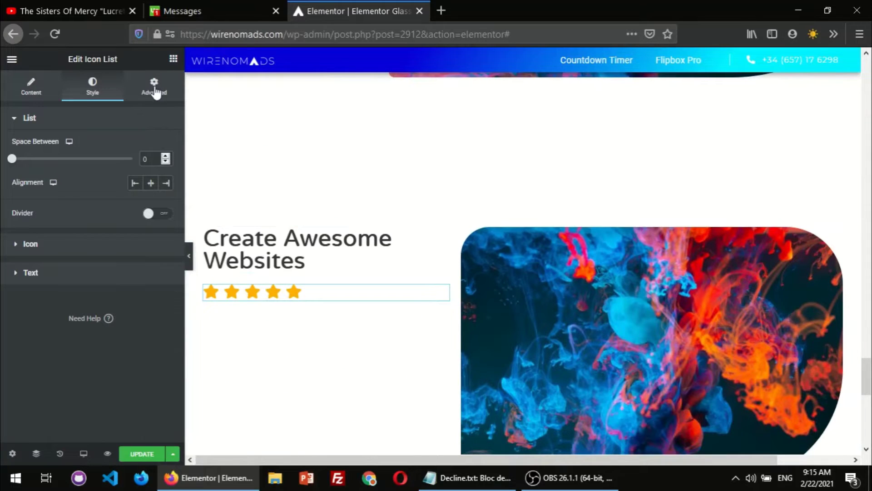
click(173, 59)
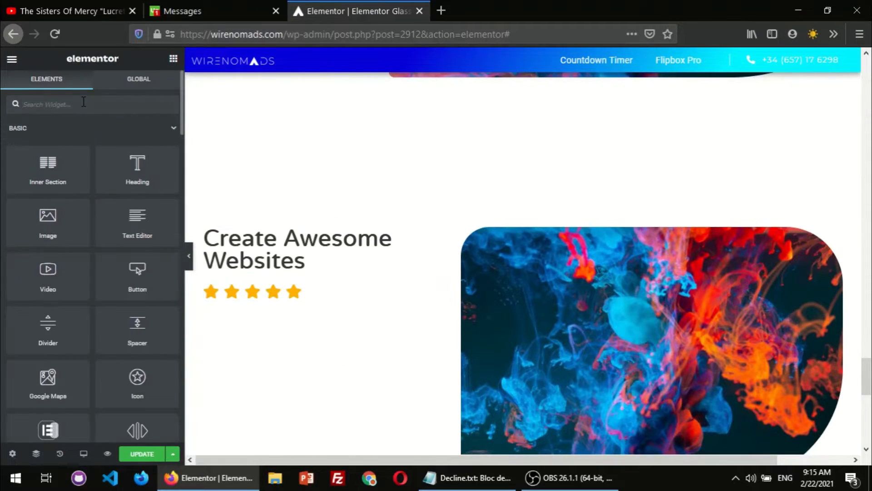
text(gr)
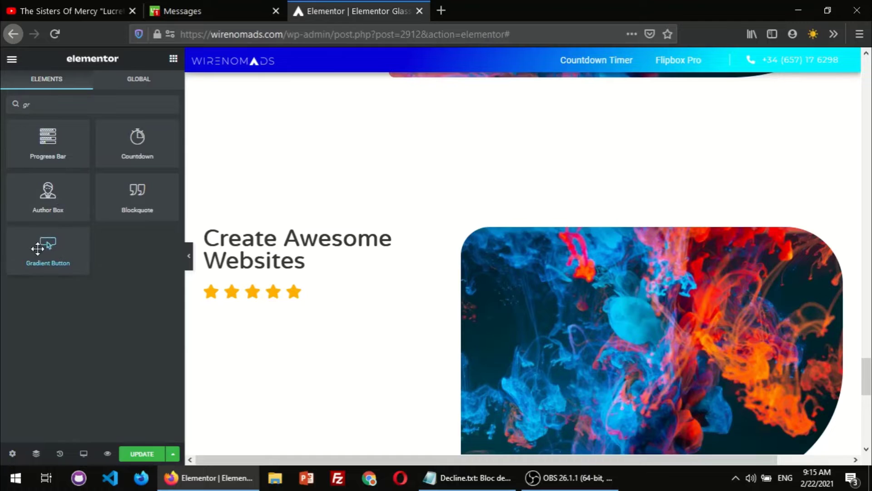
drag(48, 245, 244, 300)
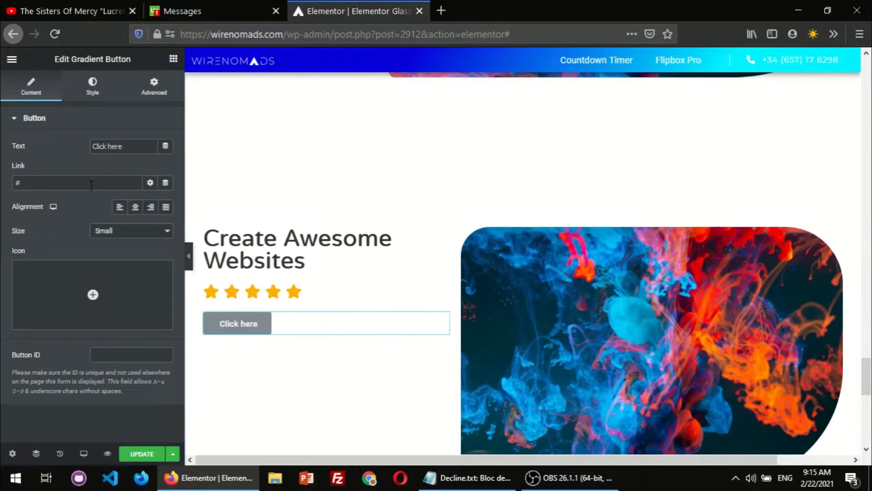
Step: Set the gradient button's size to Medium and its text to "Find Out More", matching the original card
click(129, 232)
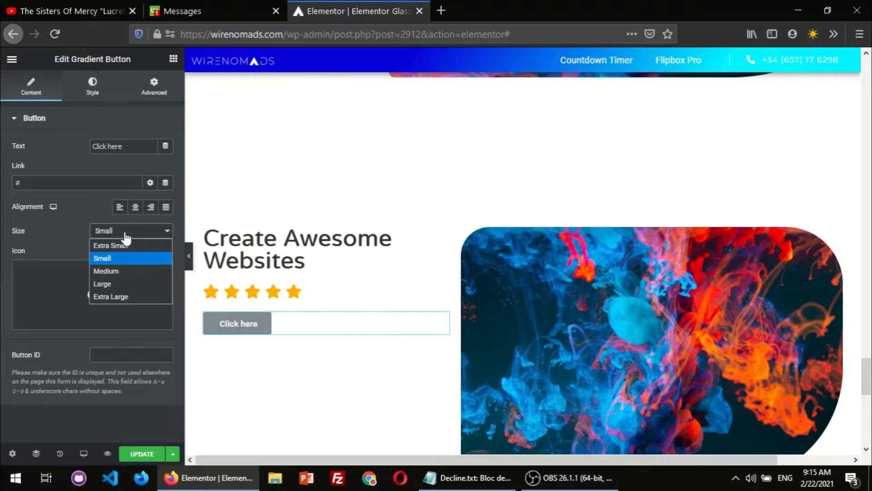
click(107, 267)
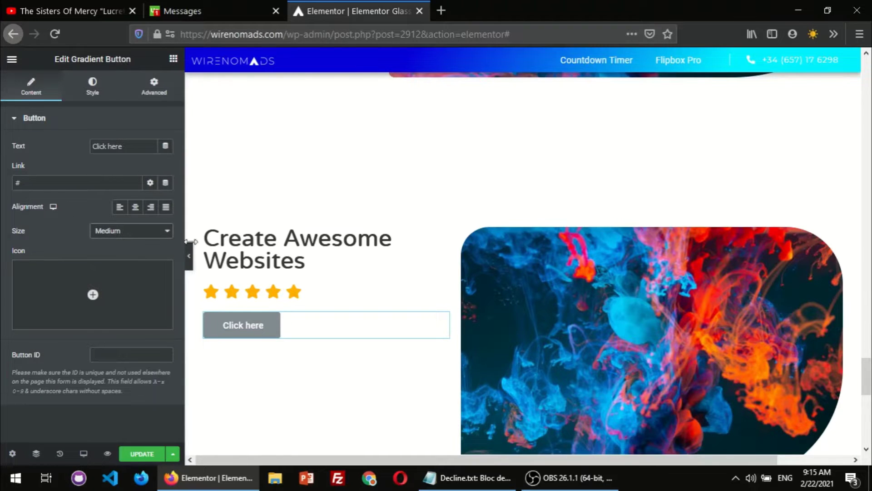
scroll(195, 246, up, 5)
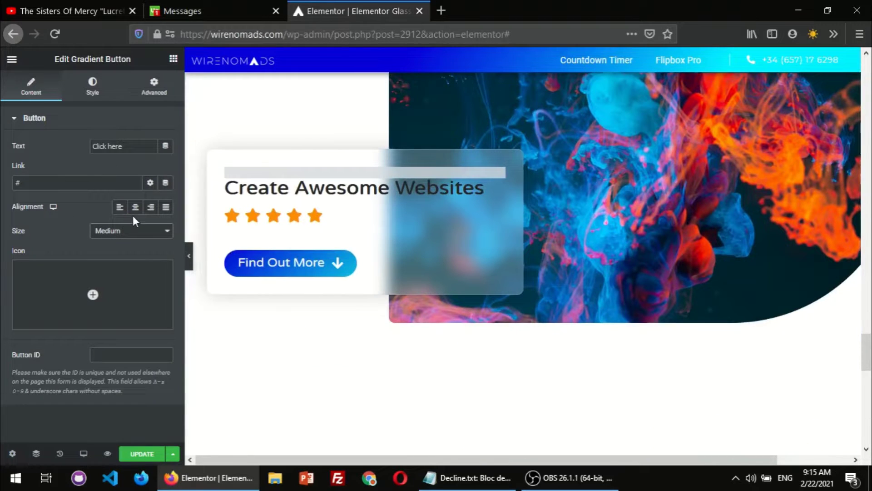
mouse_move(132, 302)
scroll(370, 321, down, 5)
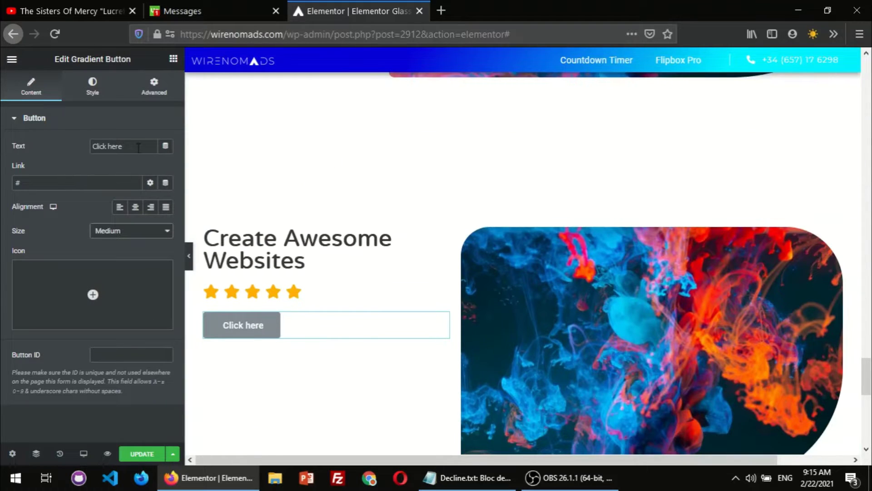
drag(138, 147, 2, 143)
text(Find Our)
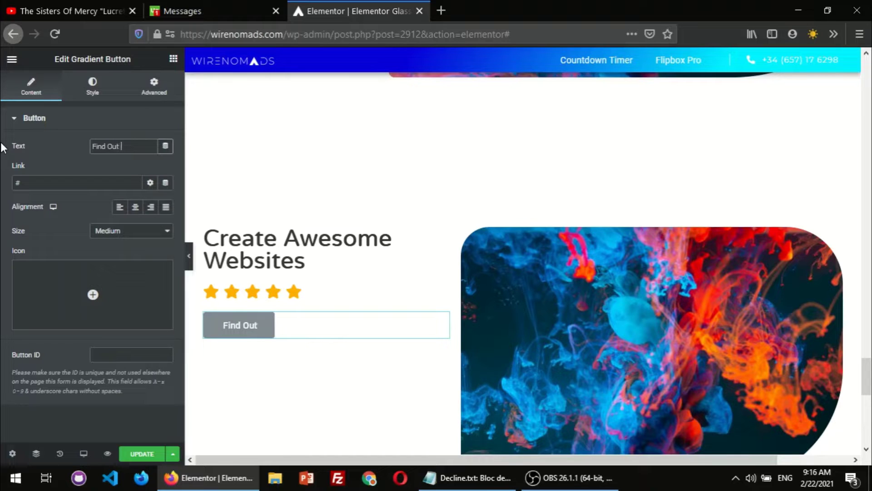
text( More)
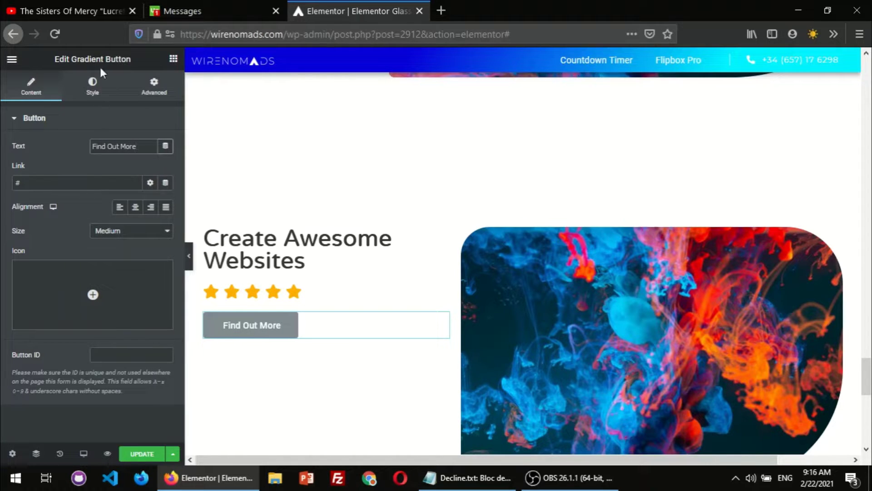
Step: Change the button's typography family to Varela Round
click(92, 86)
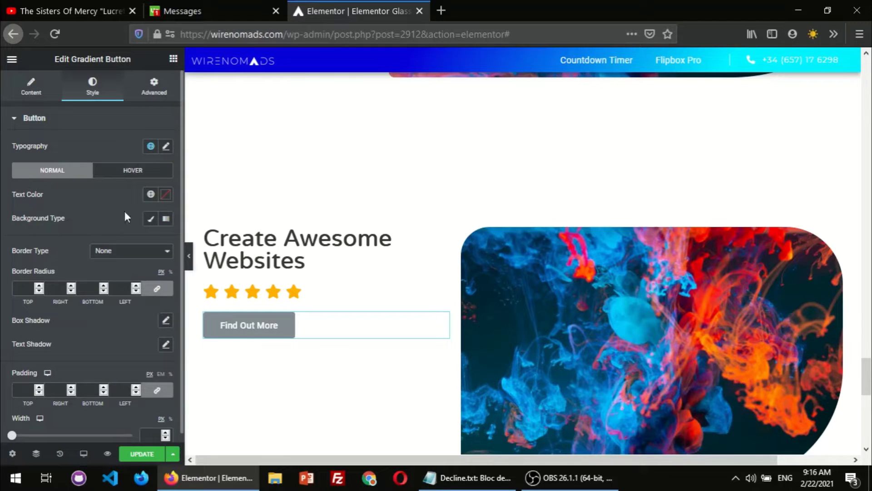
click(165, 146)
click(152, 204)
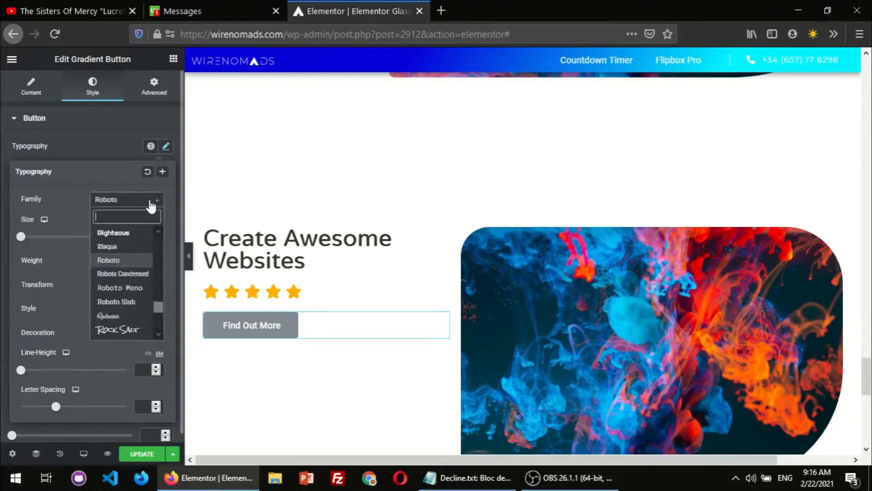
text(Vr)
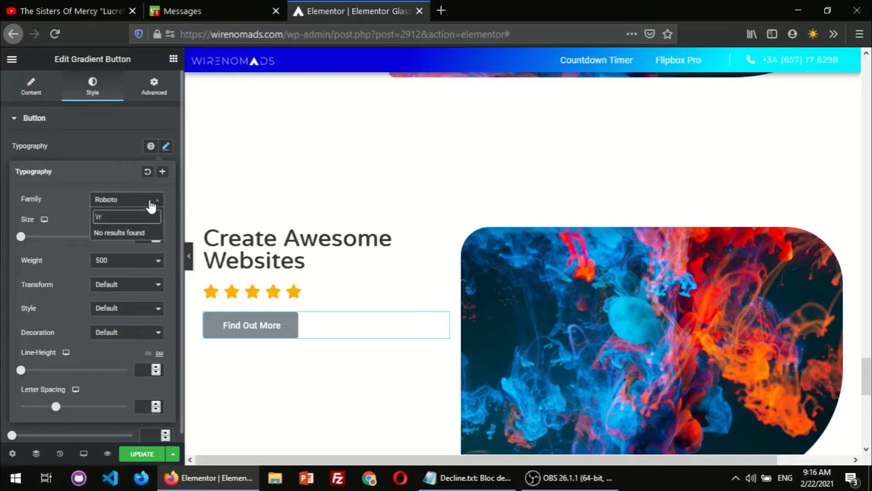
key(BackSpace)
text(are)
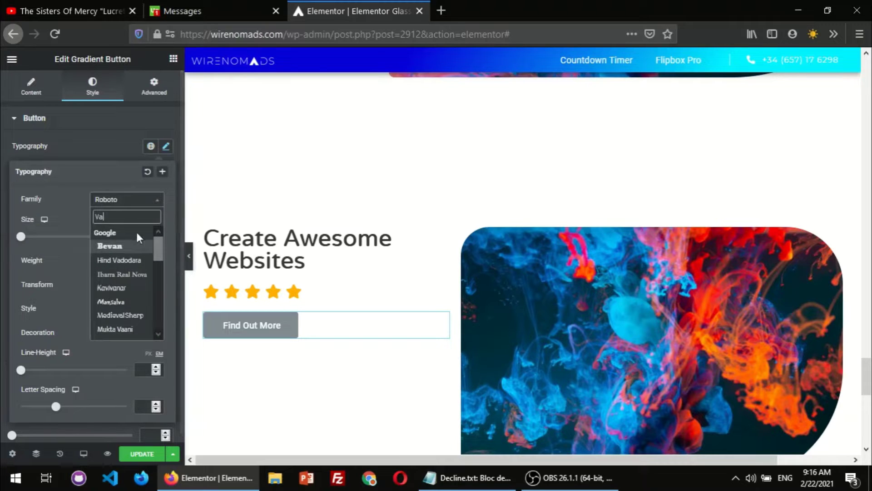
click(130, 261)
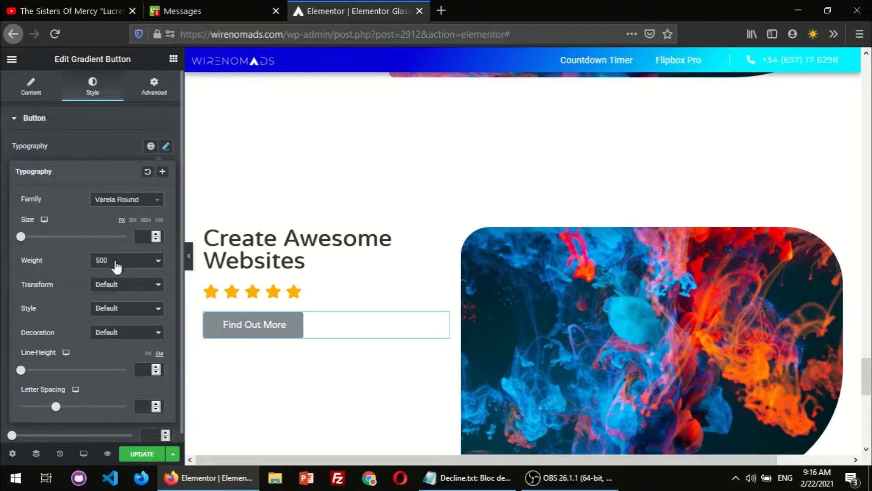
scroll(116, 266, down, 1)
click(85, 131)
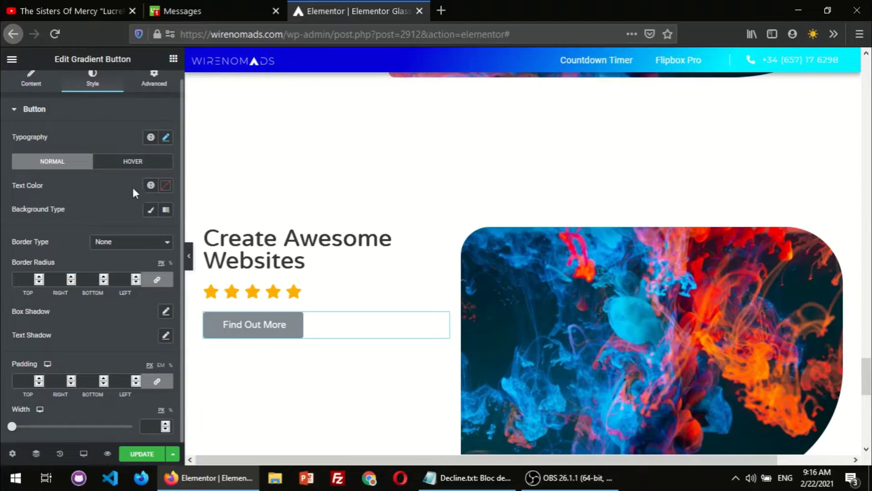
Step: Switch the button's background type to gradient and set its second color to deep blue #0304D6
click(150, 210)
click(165, 210)
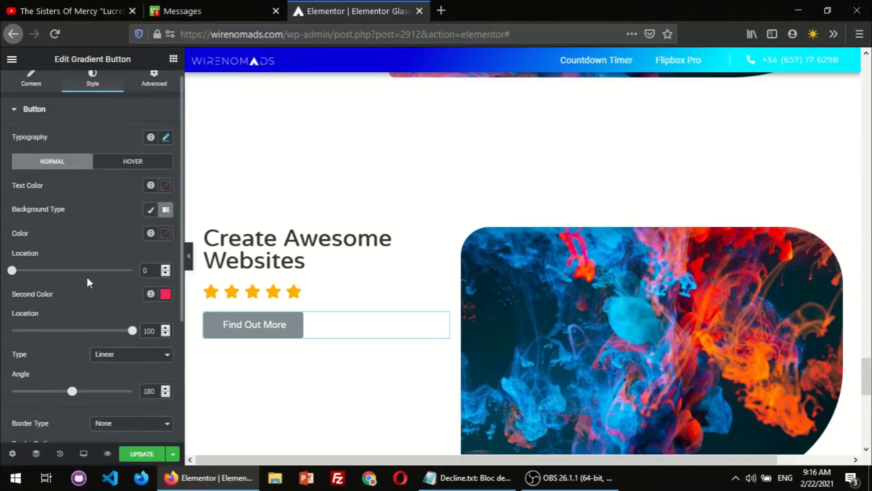
click(165, 295)
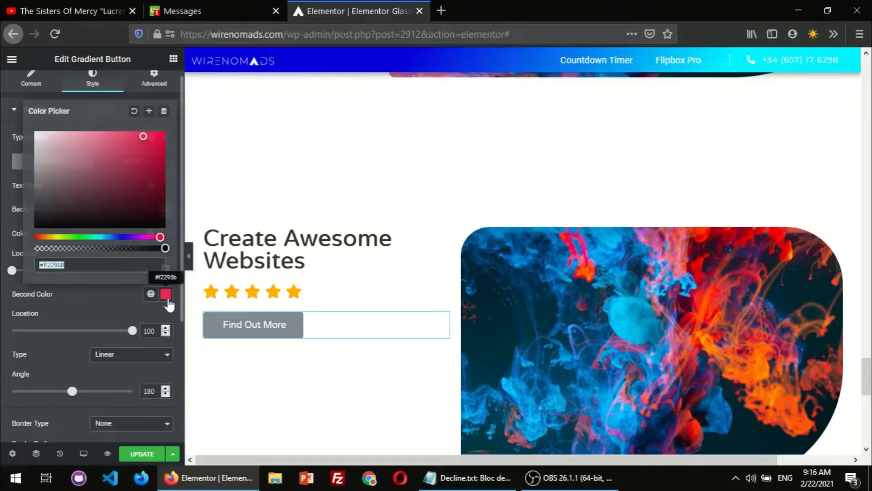
click(122, 237)
drag(157, 147, 164, 147)
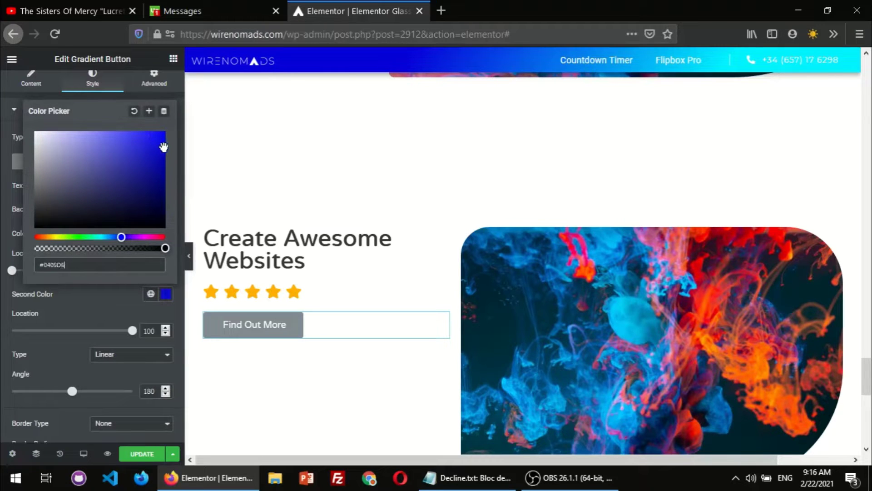
click(4, 228)
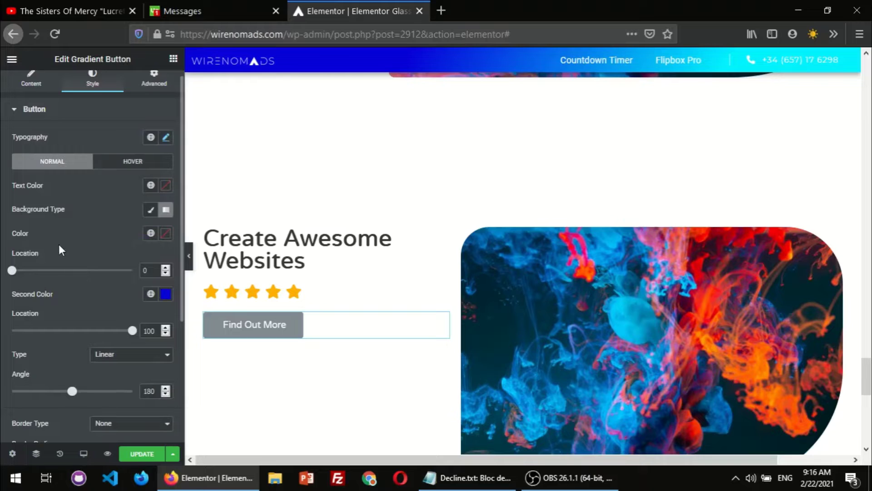
scroll(117, 278, down, 1)
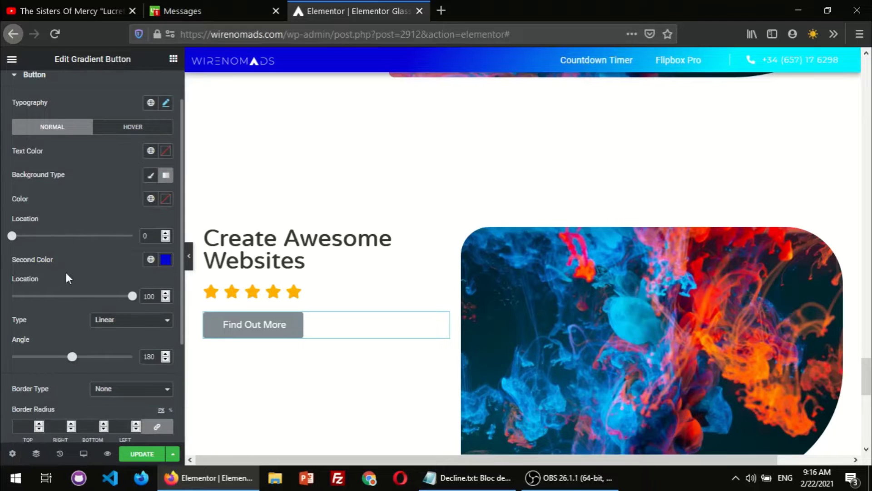
scroll(119, 195, up, 1)
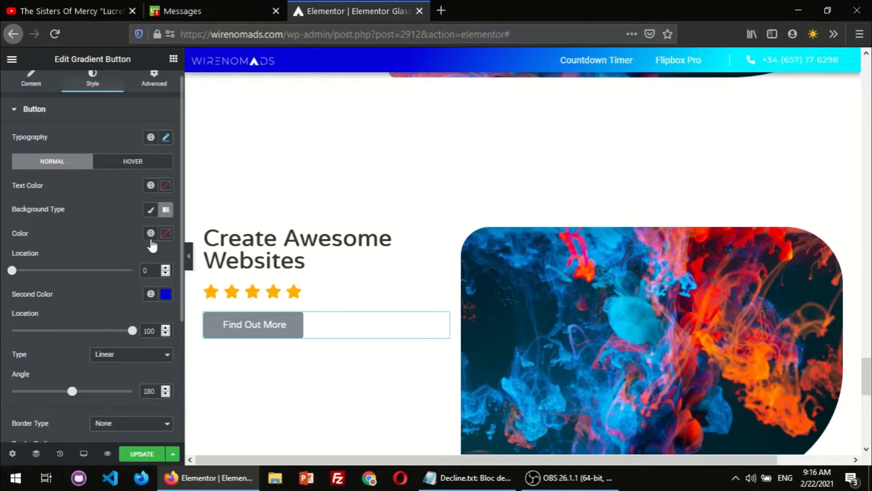
click(16, 117)
click(11, 122)
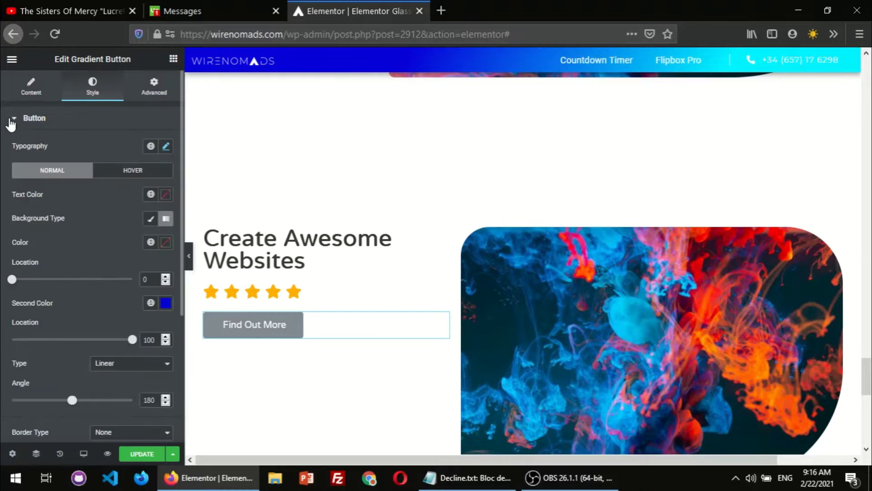
click(14, 122)
click(37, 119)
Step: Set the button gradient's first color to a bright, fully saturated blue
click(149, 243)
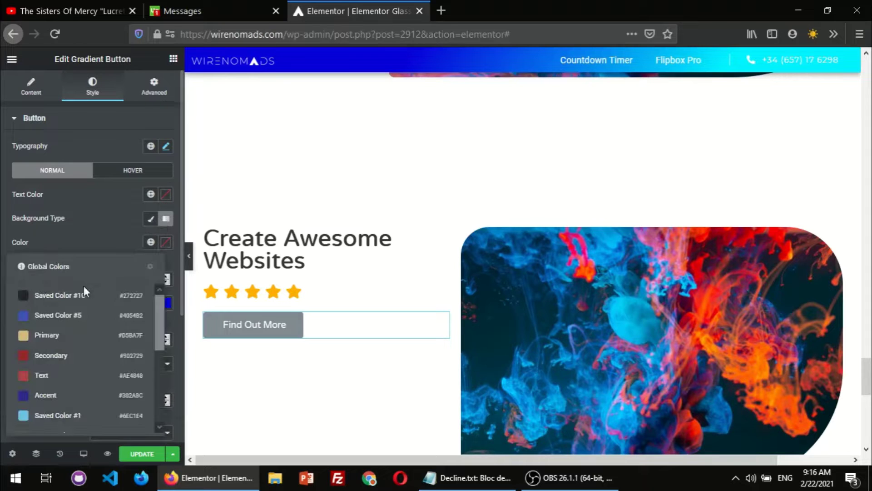
click(165, 245)
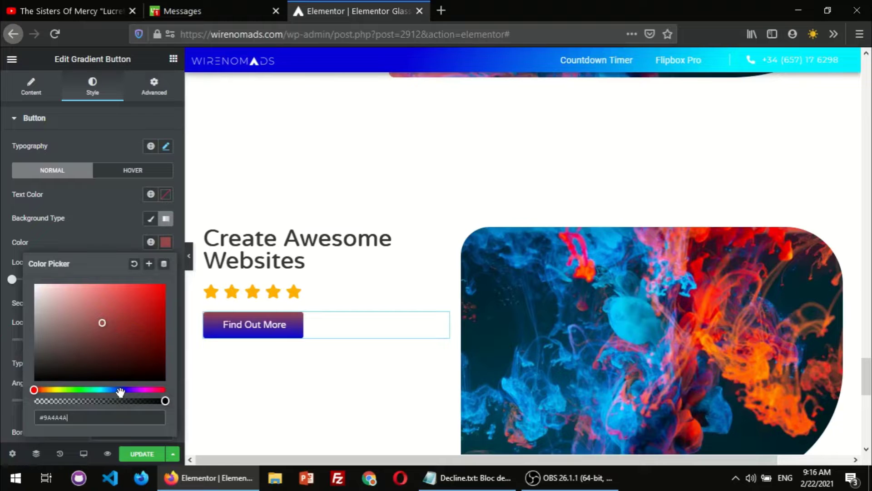
drag(120, 392, 127, 389)
drag(157, 327, 167, 304)
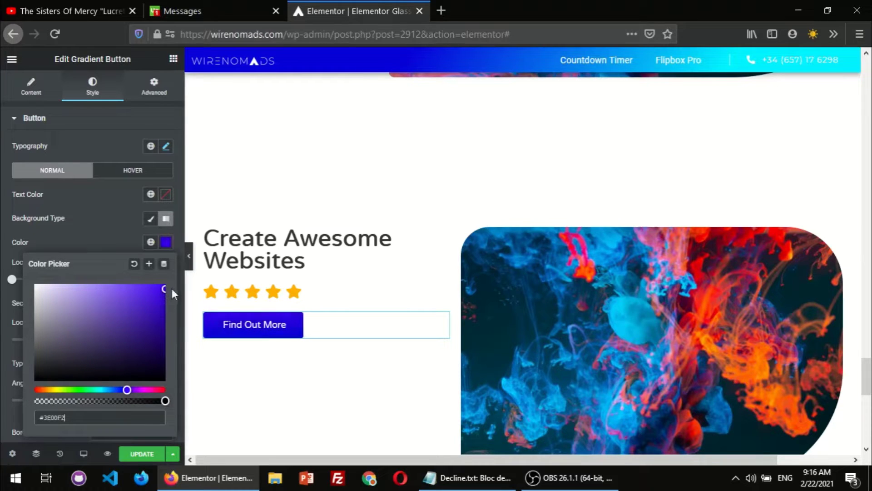
click(120, 389)
click(120, 242)
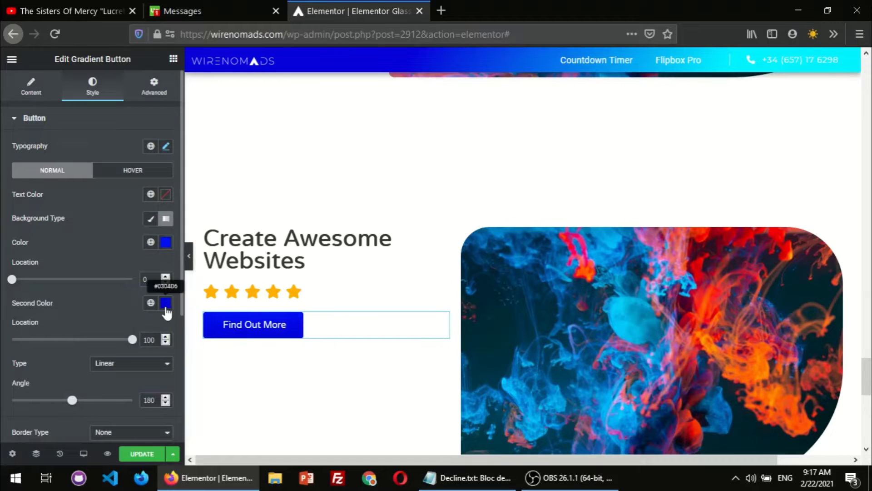
Step: Set the button gradient's second color to cyan #03B4D6 and its angle to 130
click(165, 303)
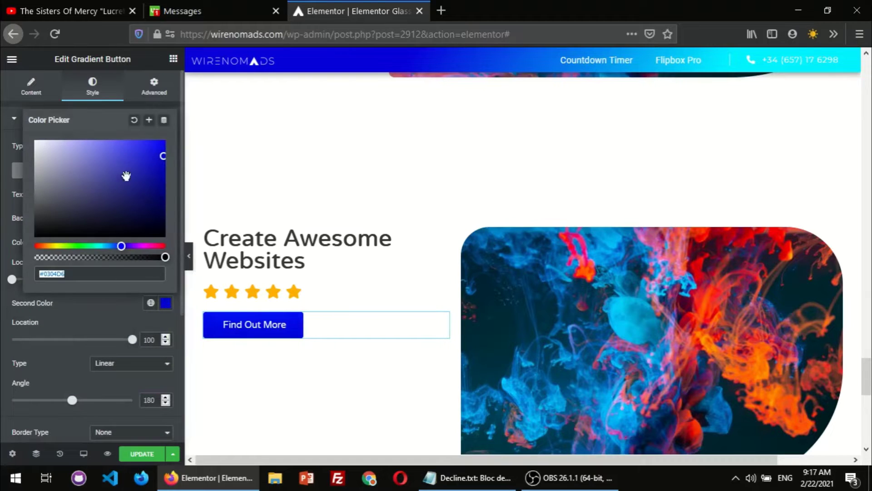
click(103, 245)
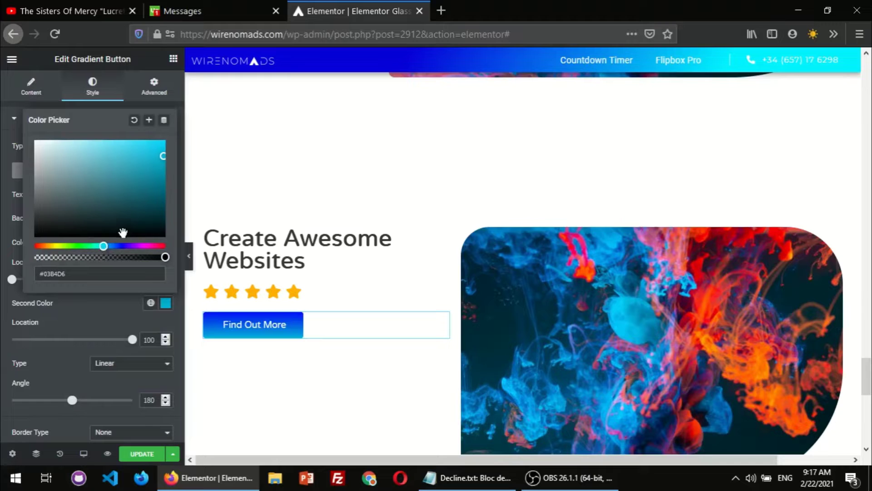
click(77, 346)
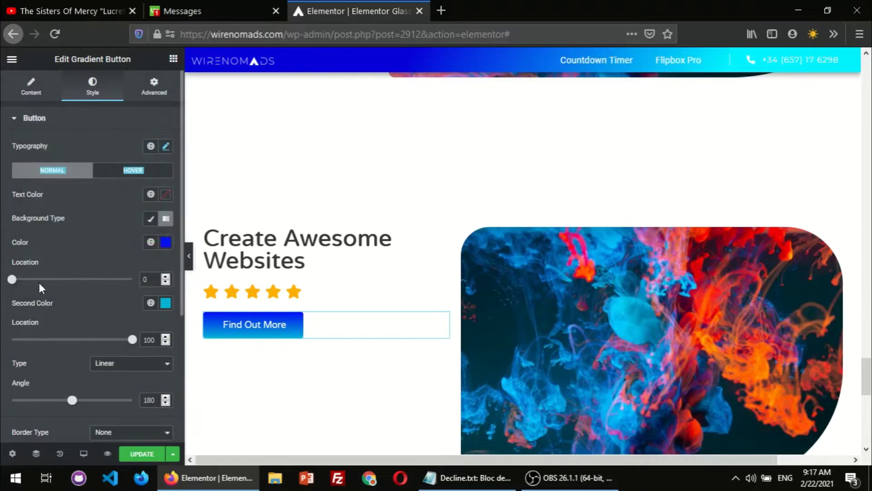
mouse_move(71, 400)
mouse_down()
mouse_move(49, 405)
mouse_move(59, 406)
mouse_up()
Step: Round the button by setting its border radius to 20 px on all four corners
scroll(37, 175, down, 3)
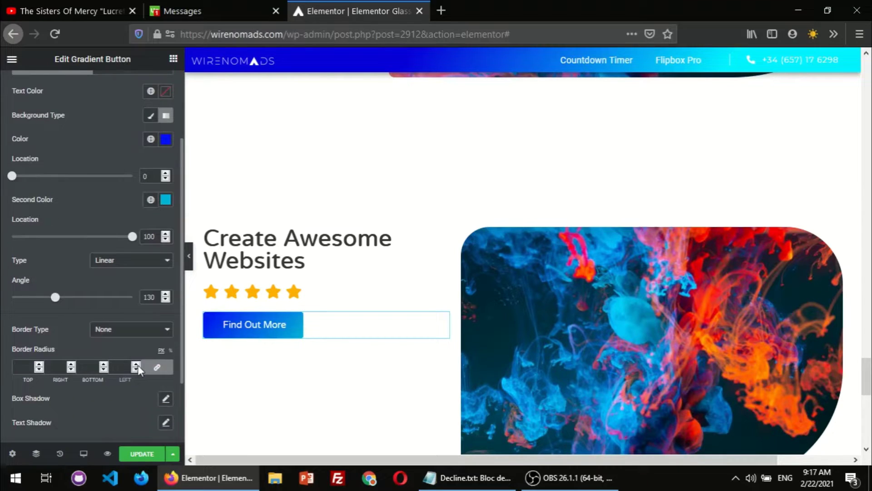
text(200)
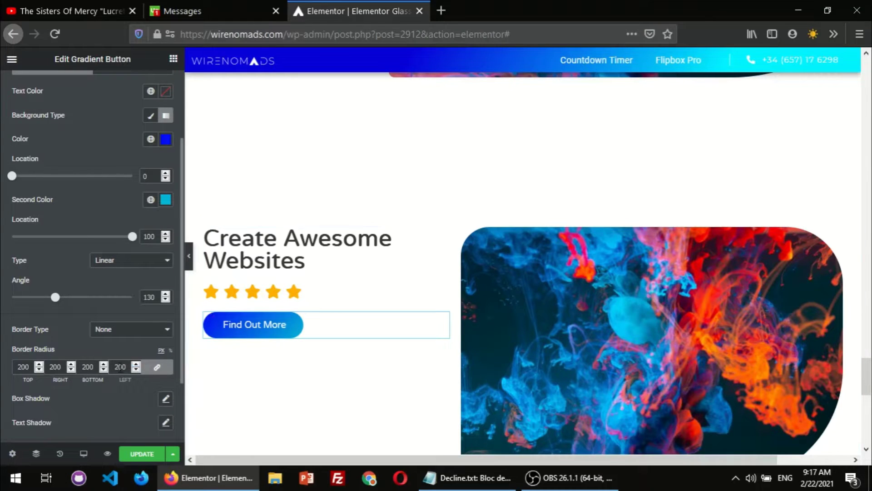
text(20)
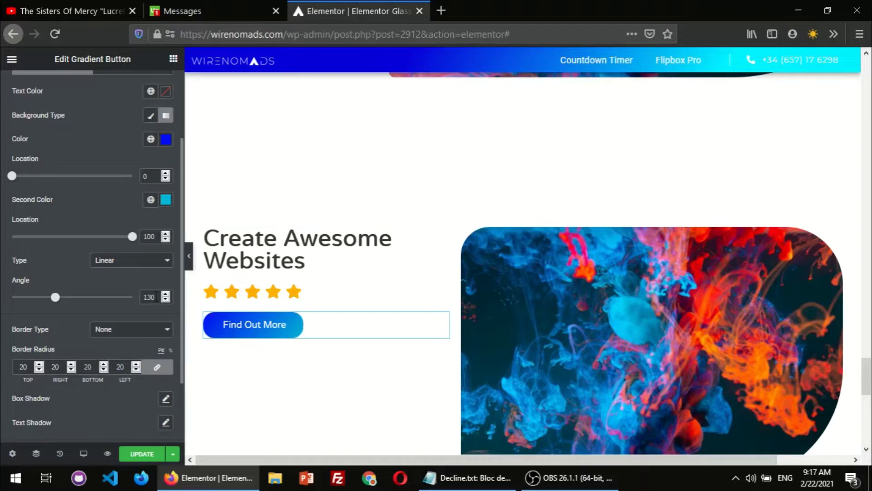
Step: Add a down arrow icon to the Find Out More button, searching the icon library for "down"
scroll(155, 296, up, 3)
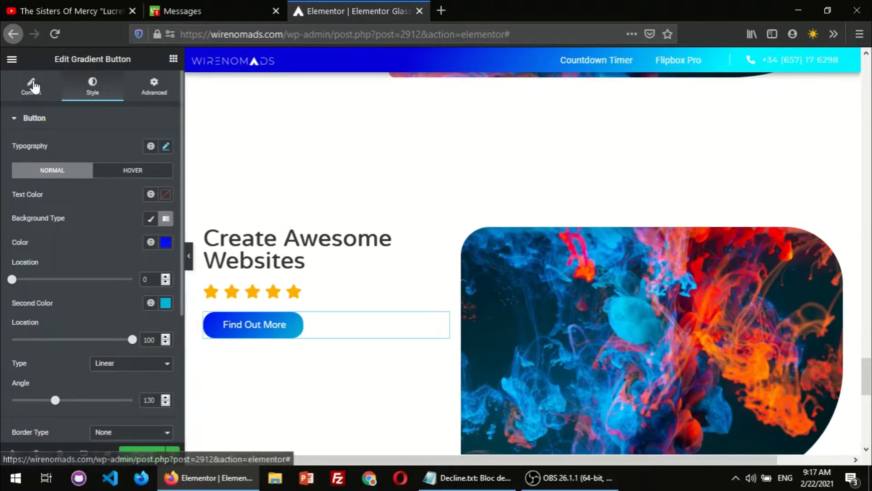
click(31, 86)
click(98, 291)
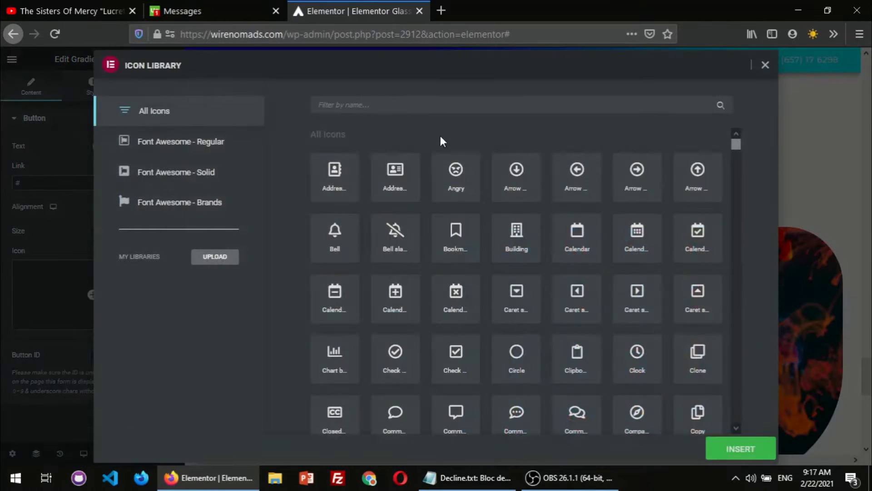
click(429, 101)
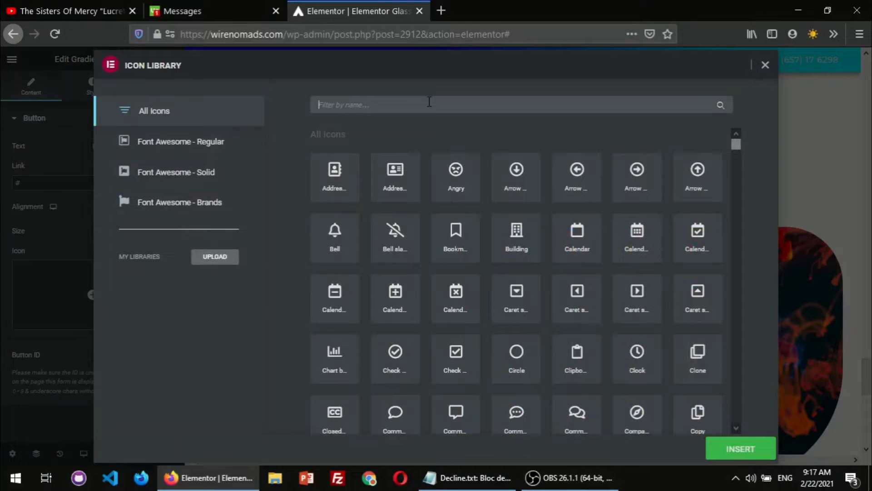
text(down)
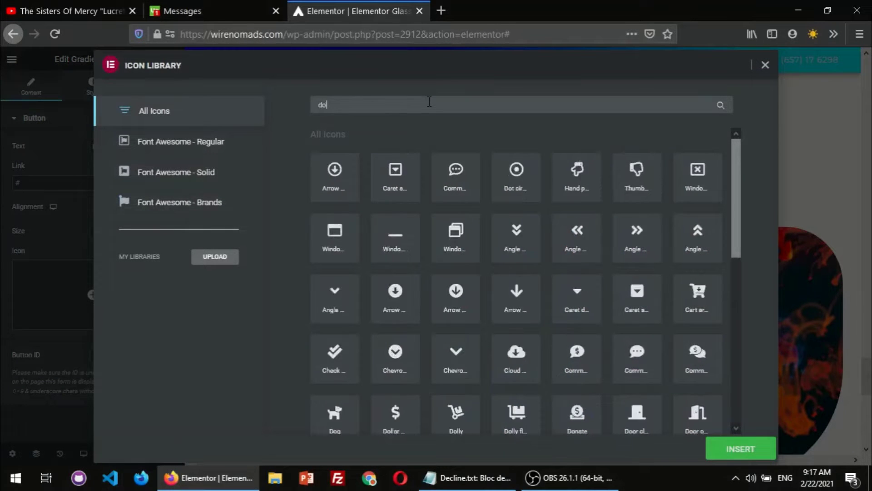
click(396, 236)
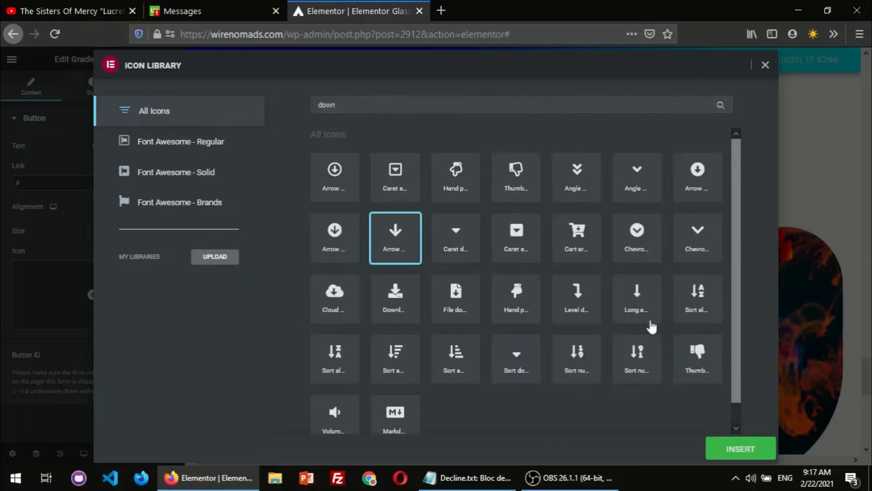
click(754, 450)
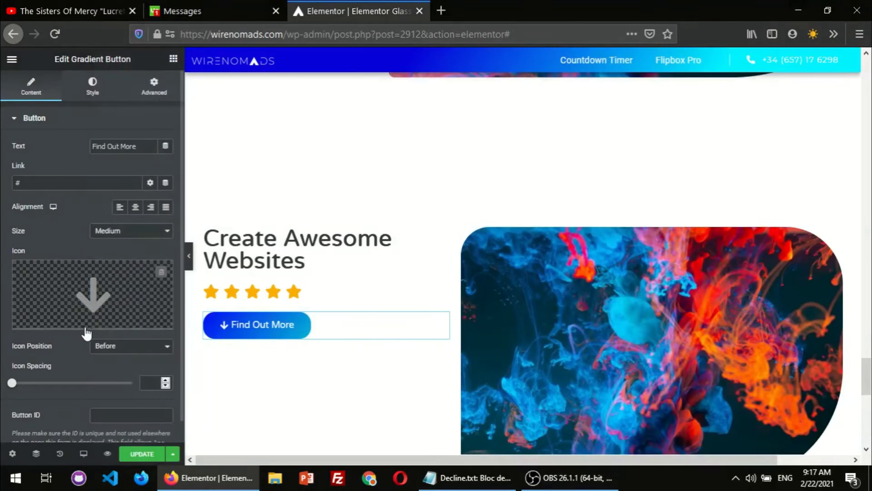
Step: Place the button's icon after the text and set the icon spacing to 11
scroll(84, 327, down, 1)
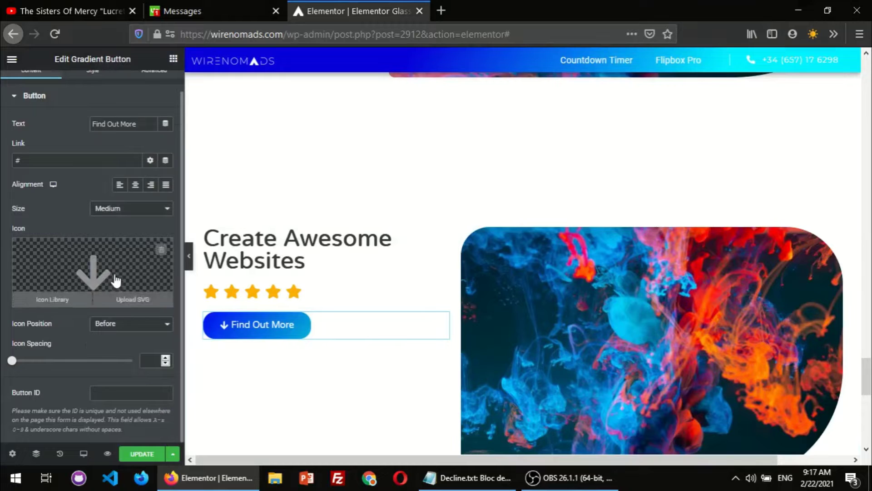
click(114, 334)
click(113, 352)
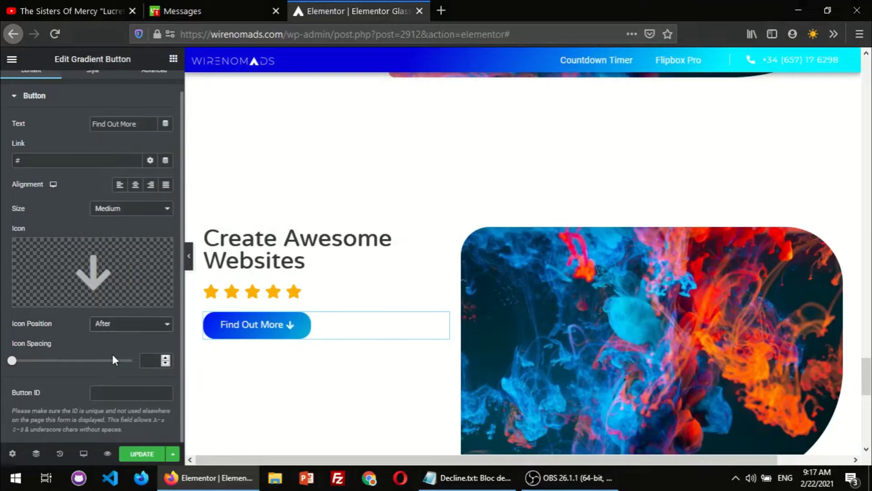
drag(14, 362, 39, 364)
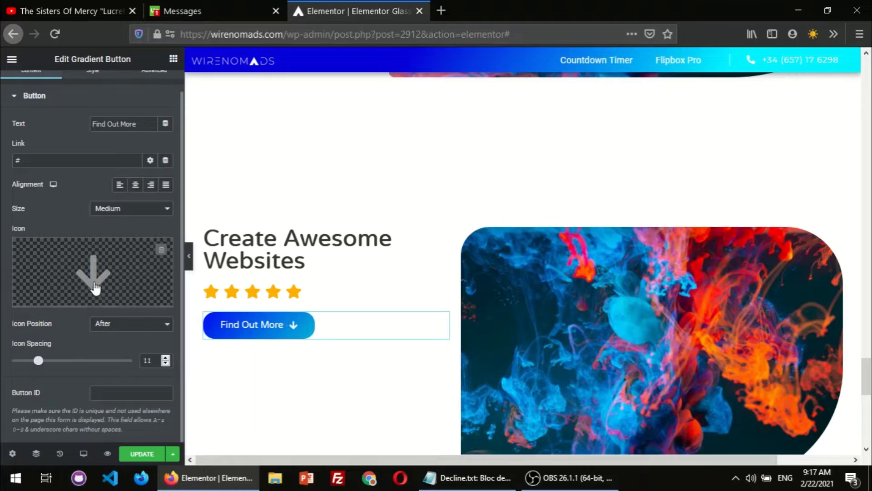
Step: Set the button's border radius to 50 px on all four corners
scroll(92, 288, up, 1)
click(92, 91)
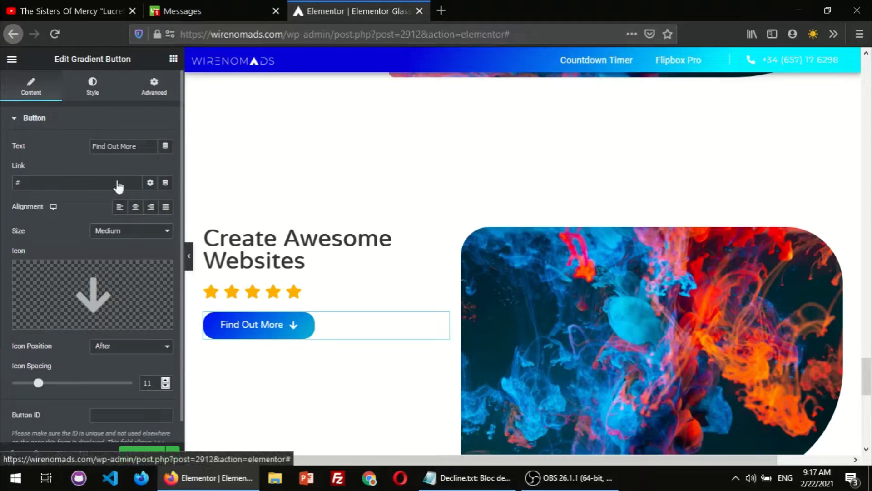
scroll(79, 300, down, 4)
scroll(79, 301, down, 1)
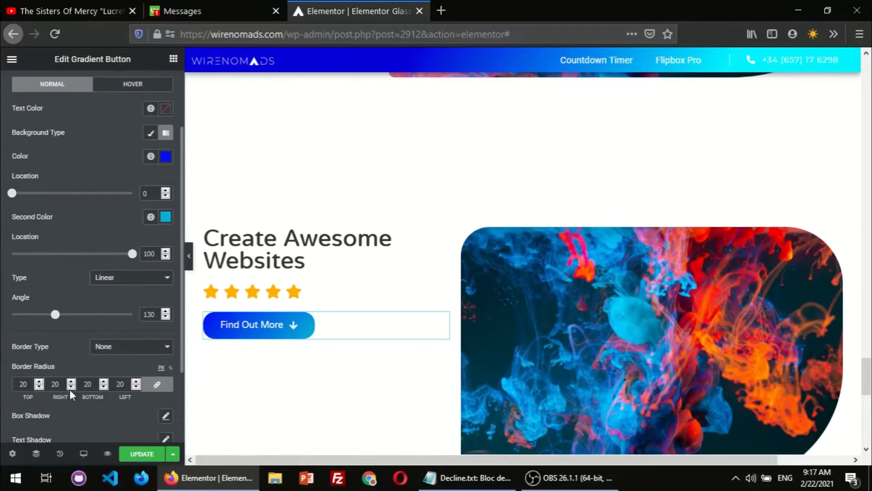
text(50)
scroll(113, 323, down, 3)
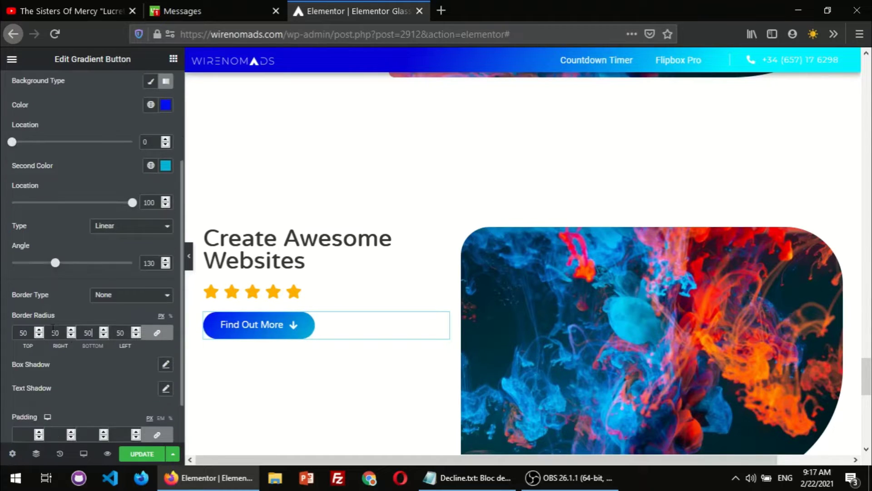
scroll(35, 287, up, 5)
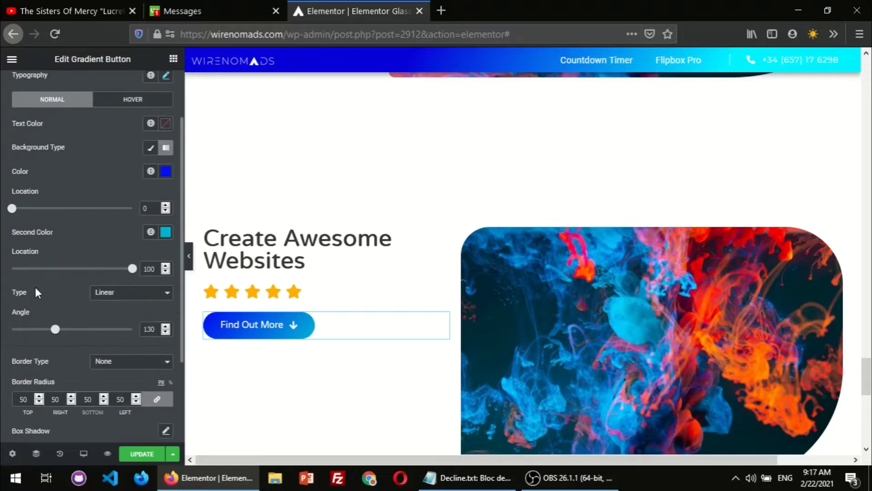
click(15, 121)
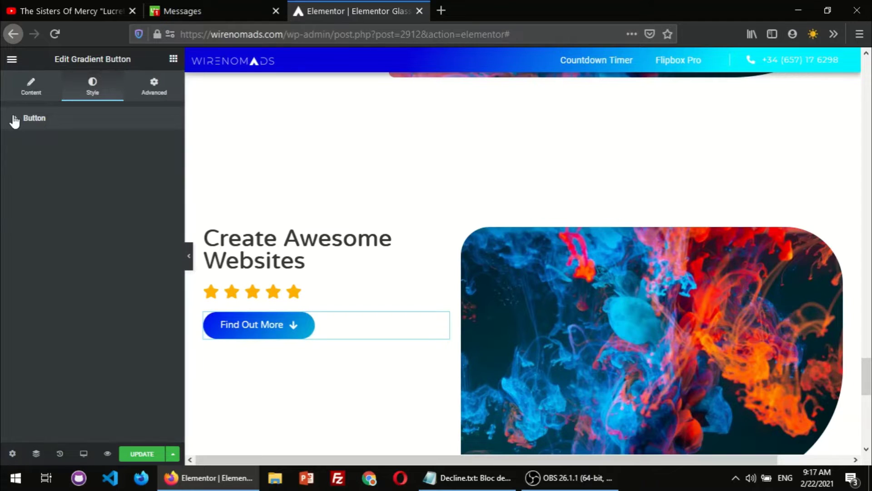
click(17, 122)
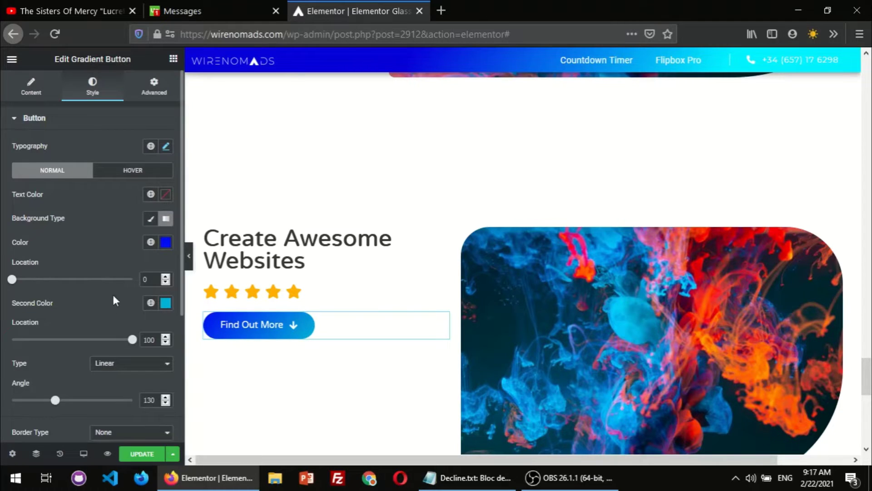
scroll(114, 305, down, 5)
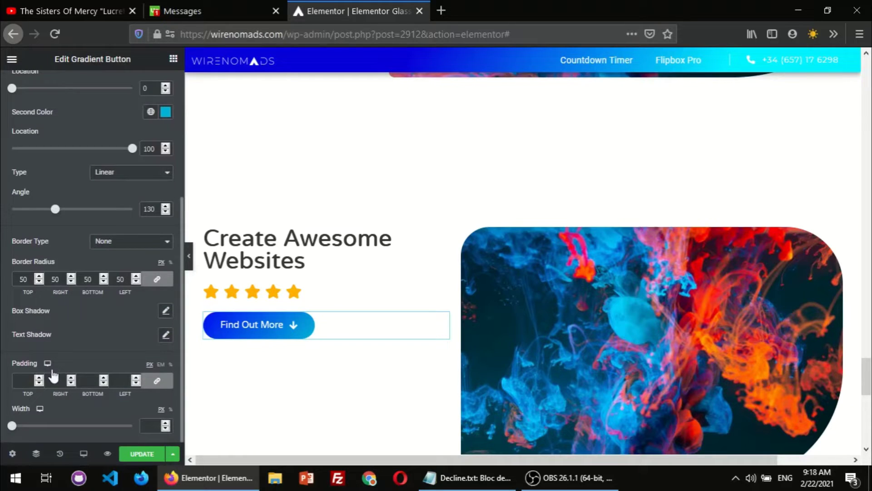
scroll(94, 369, up, 2)
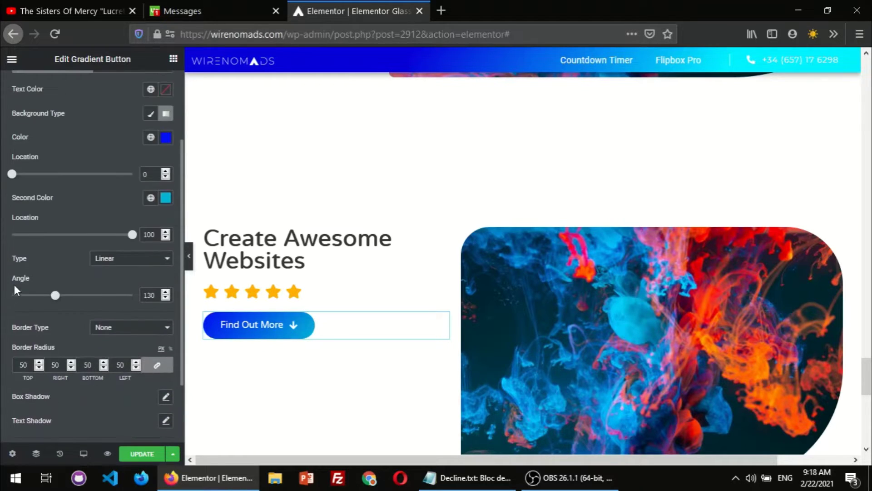
scroll(15, 284, up, 2)
scroll(35, 262, up, 1)
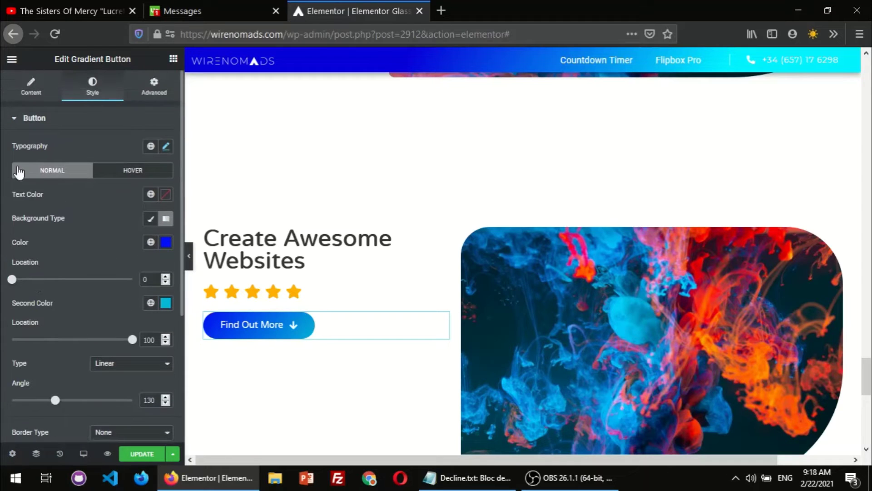
Step: Try the Large size on the button and return it to Medium
click(29, 87)
scroll(50, 355, down, 1)
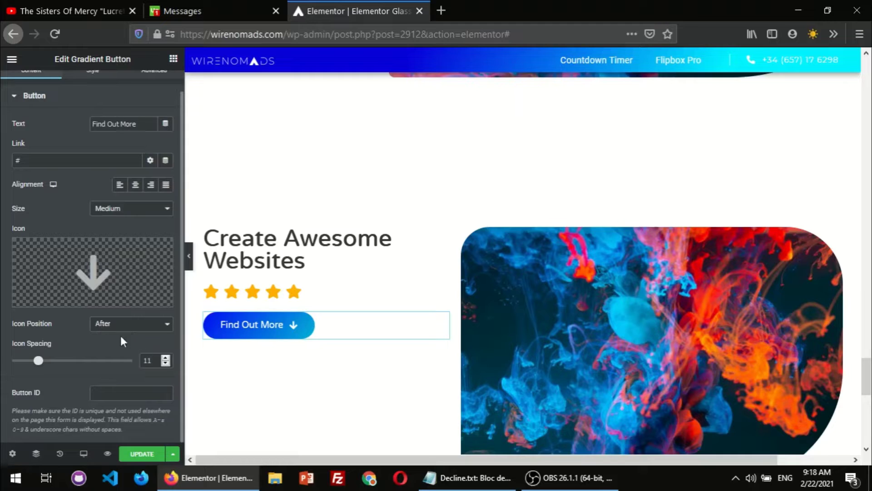
scroll(81, 331, up, 1)
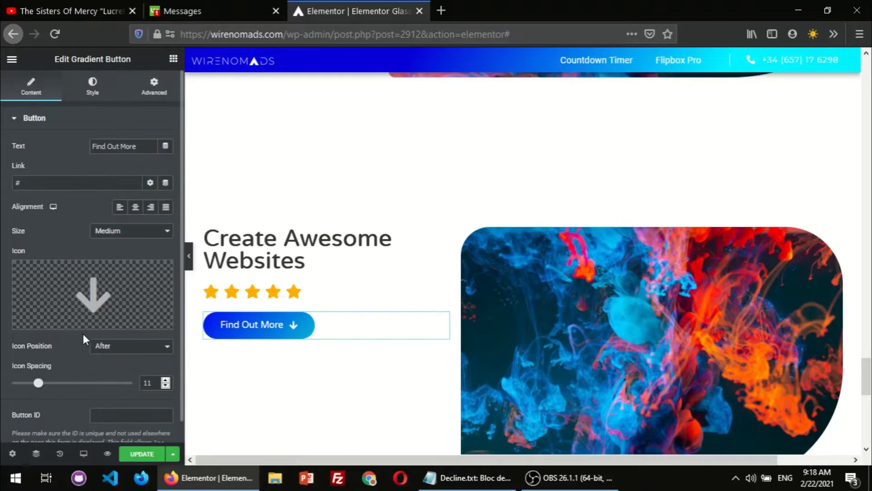
click(136, 233)
click(121, 286)
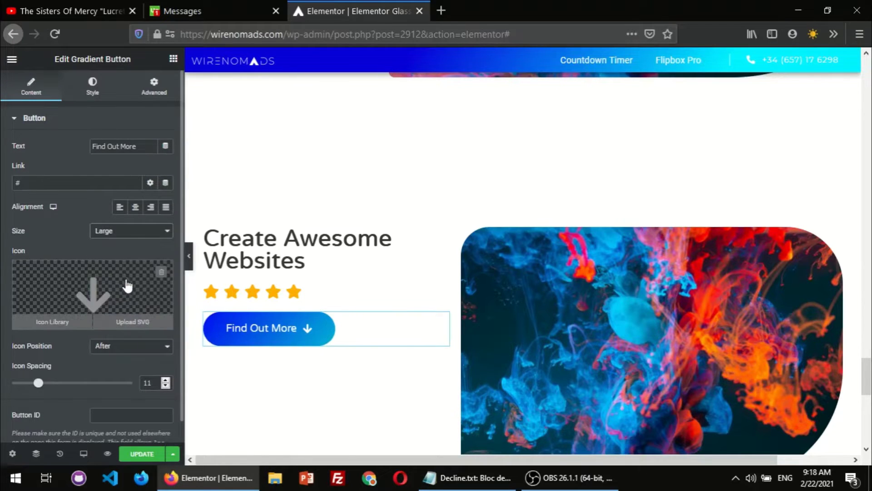
click(130, 231)
click(108, 270)
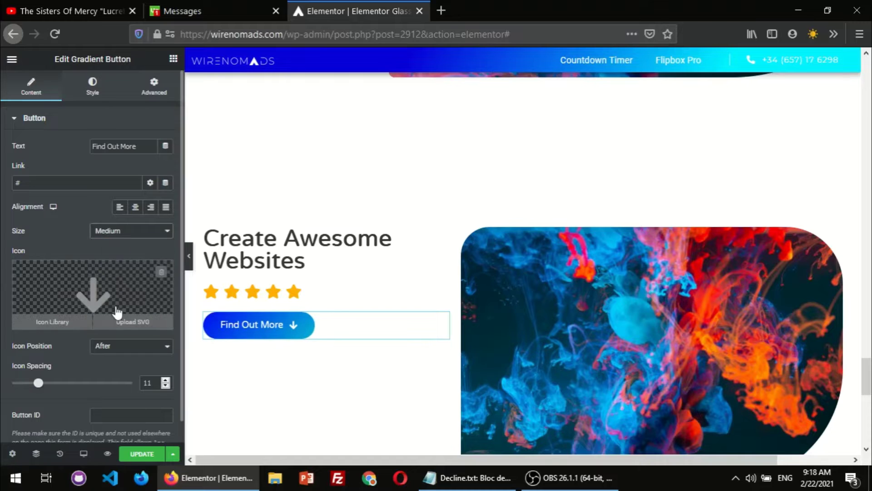
scroll(116, 357, down, 1)
scroll(77, 202, up, 1)
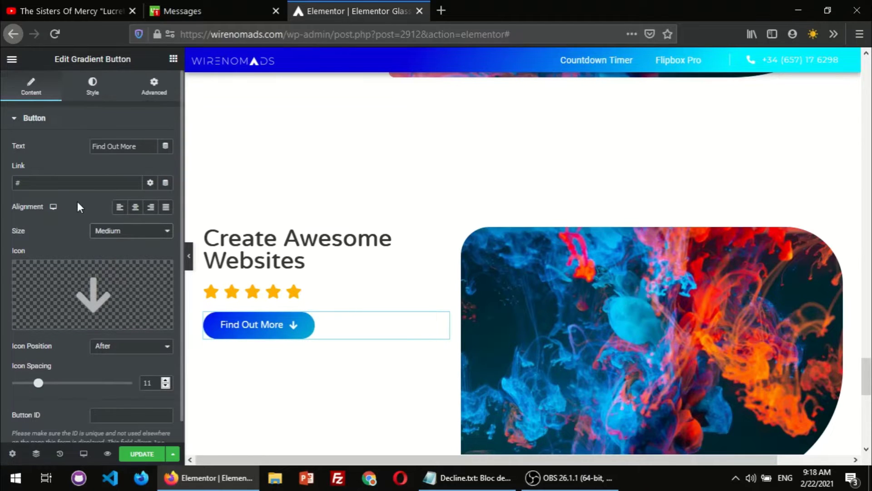
click(96, 87)
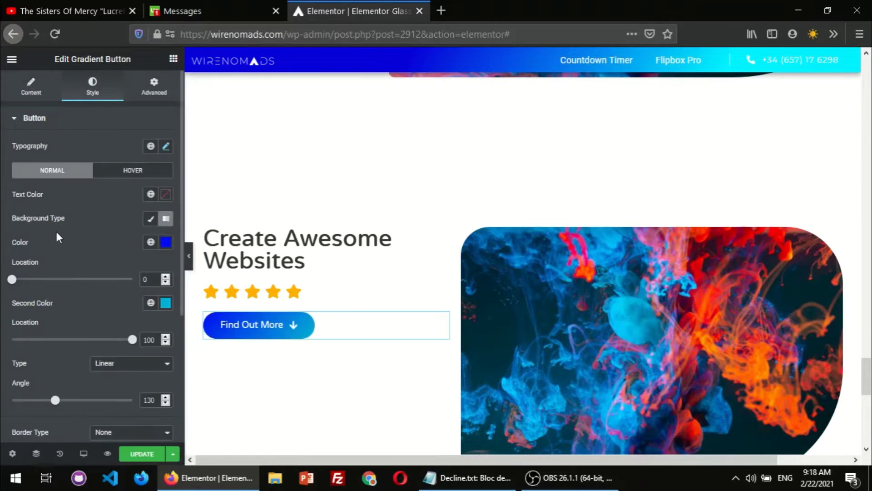
scroll(105, 257, down, 5)
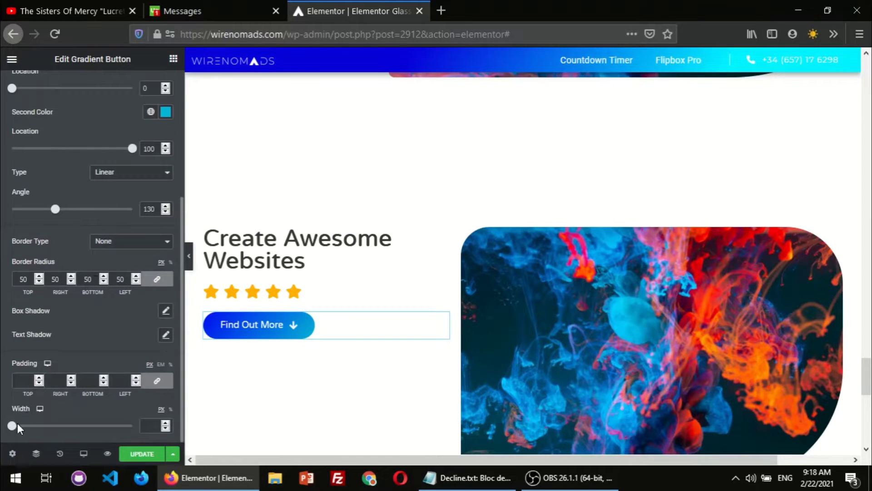
scroll(81, 355, up, 5)
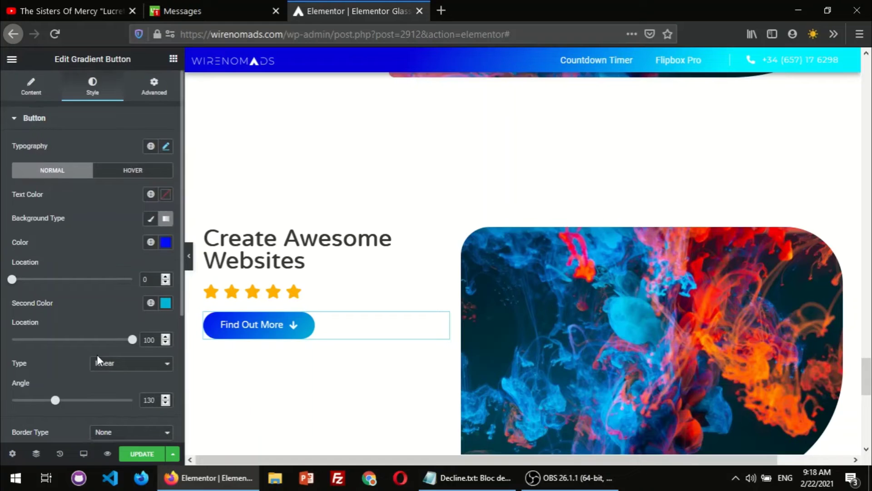
click(14, 119)
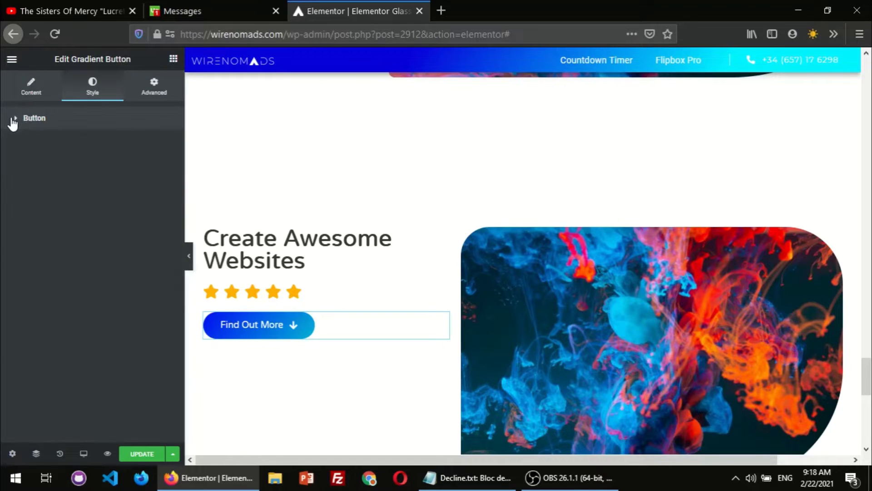
click(14, 119)
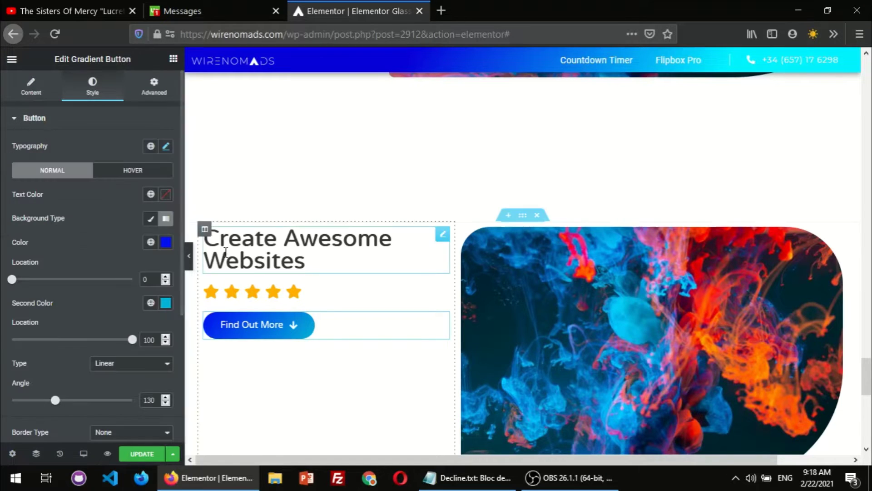
click(15, 120)
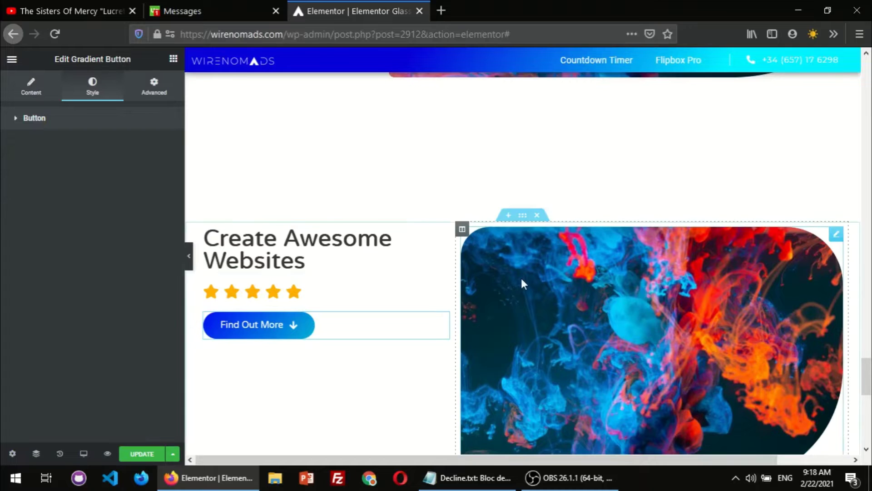
Step: Preview the page without the editing controls and compare the finished glass card with the new section's heading, stars and button
scroll(477, 214, up, 2)
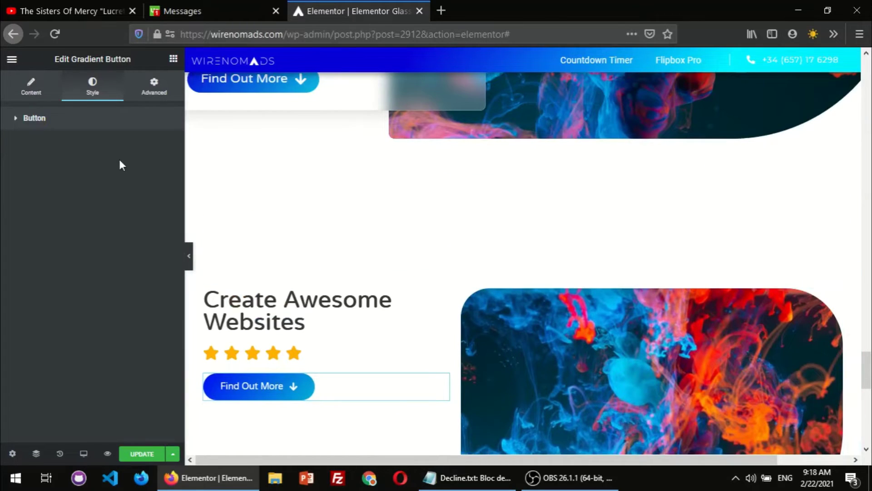
scroll(459, 218, up, 3)
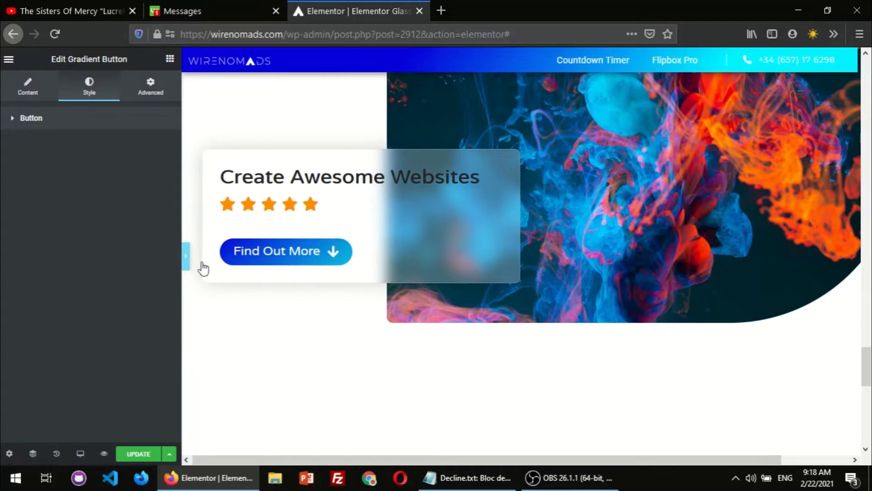
key(ctrl+p)
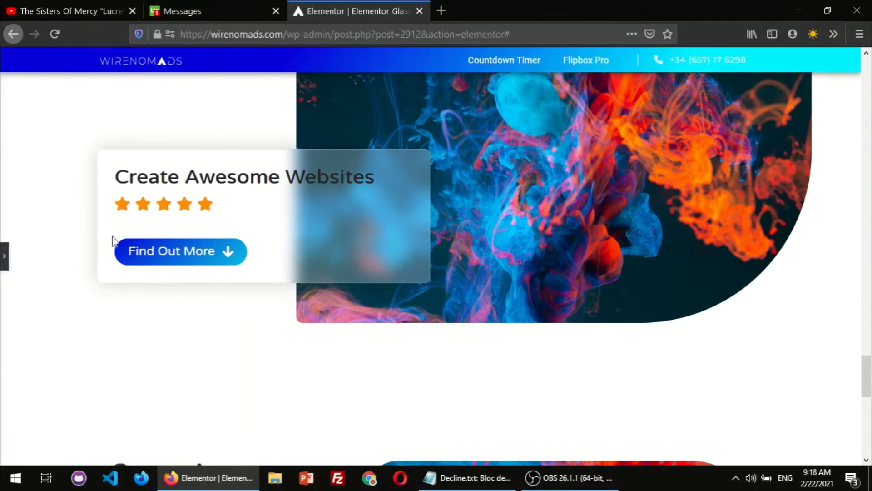
click(4, 259)
scroll(214, 342, down, 4)
key(ctrl+p)
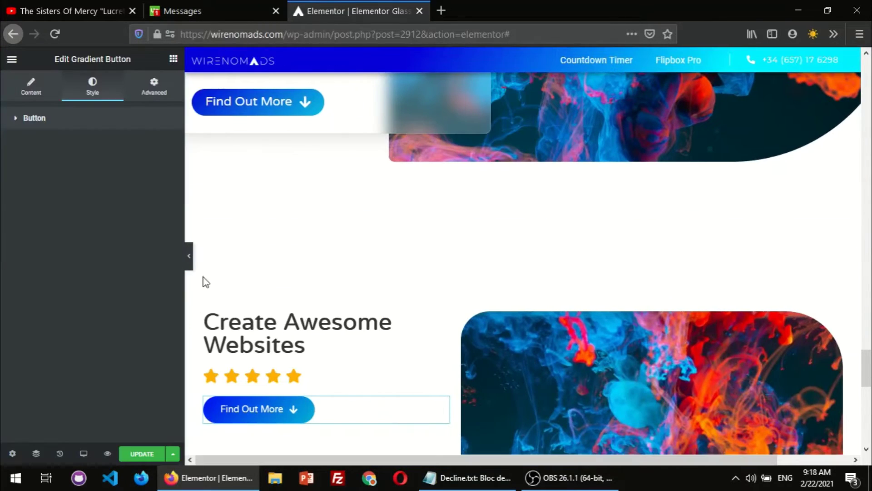
Step: Add a WN Glassy Columns widget above the heading in the new section's text column
click(173, 58)
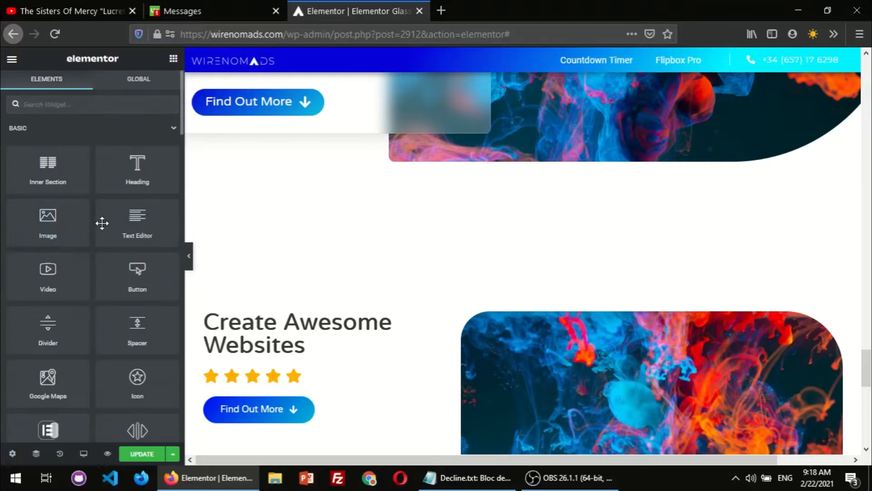
scroll(102, 222, down, 1)
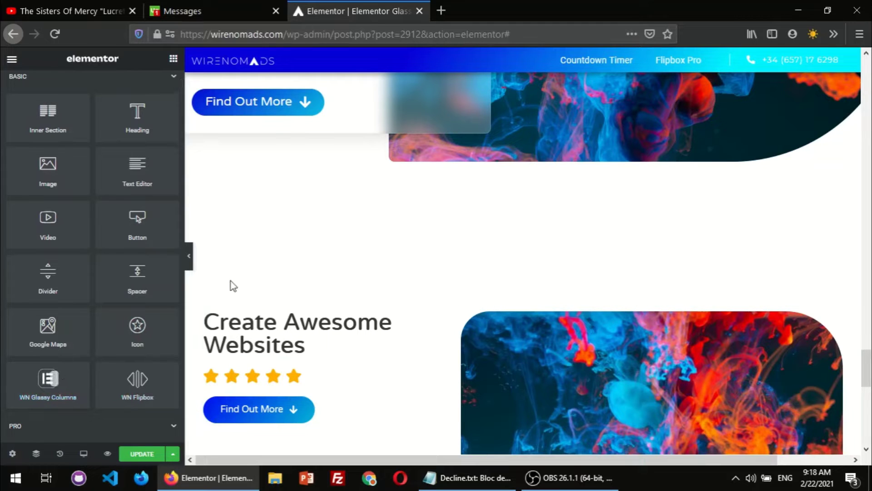
scroll(97, 325, down, 1)
scroll(337, 304, down, 2)
scroll(337, 304, down, 1)
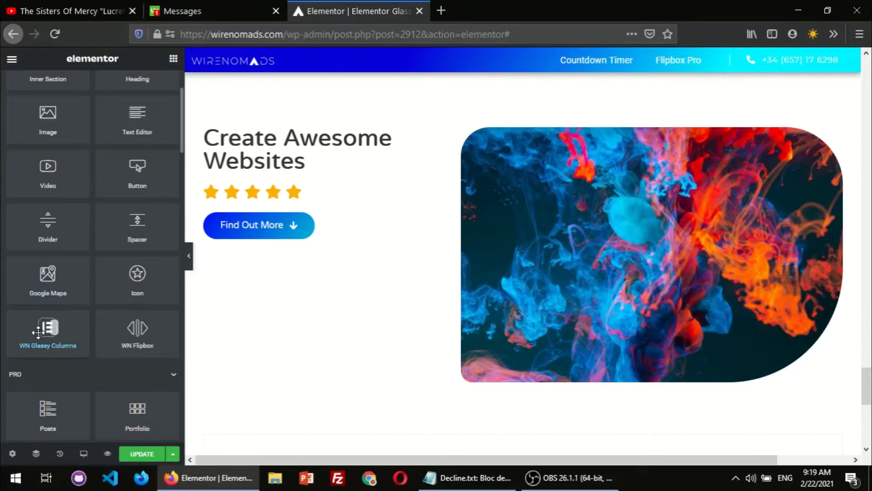
drag(40, 331, 243, 137)
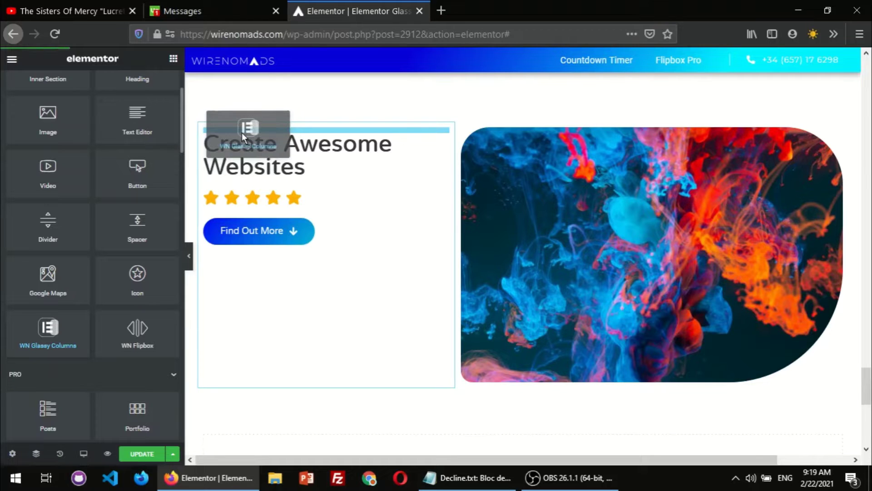
mouse_move(243, 136)
mouse_down()
mouse_move(251, 158)
mouse_move(254, 139)
mouse_move(402, 191)
mouse_move(518, 173)
mouse_move(302, 189)
mouse_move(282, 162)
mouse_move(288, 146)
mouse_move(278, 230)
mouse_move(250, 136)
mouse_up()
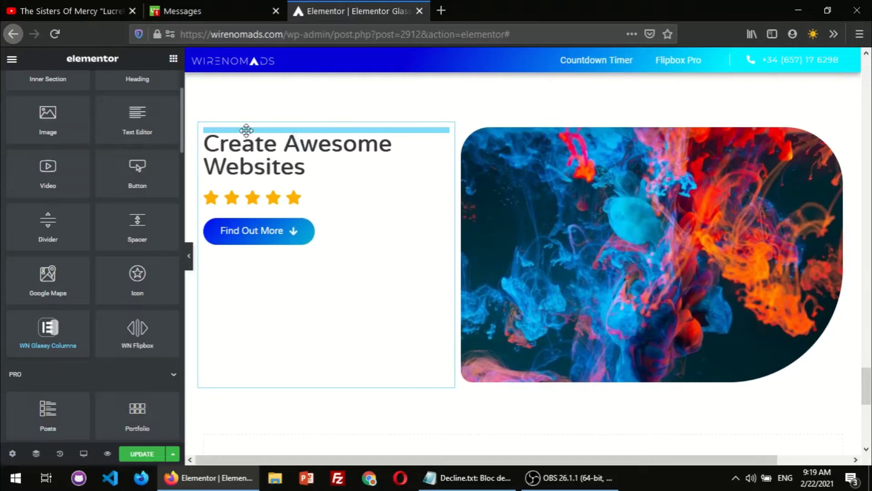
Step: Set the new section's classic background to the kingfisher image from the media library
scroll(356, 307, up, 3)
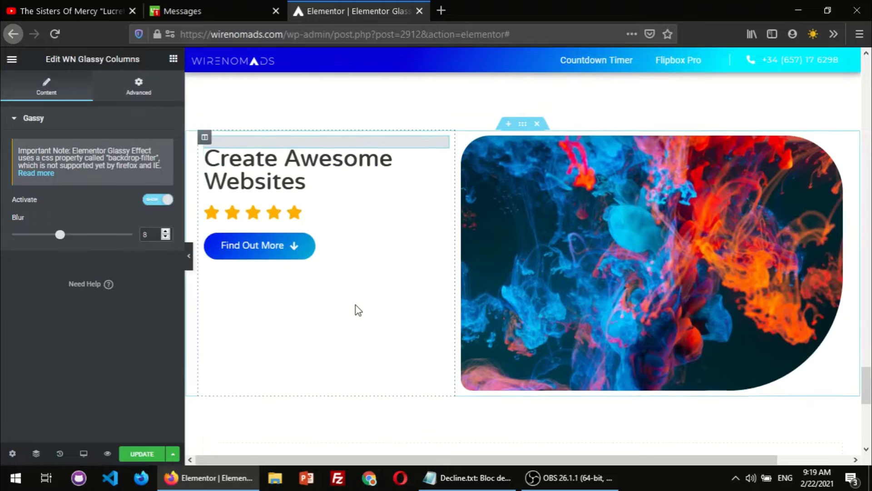
scroll(302, 223, down, 3)
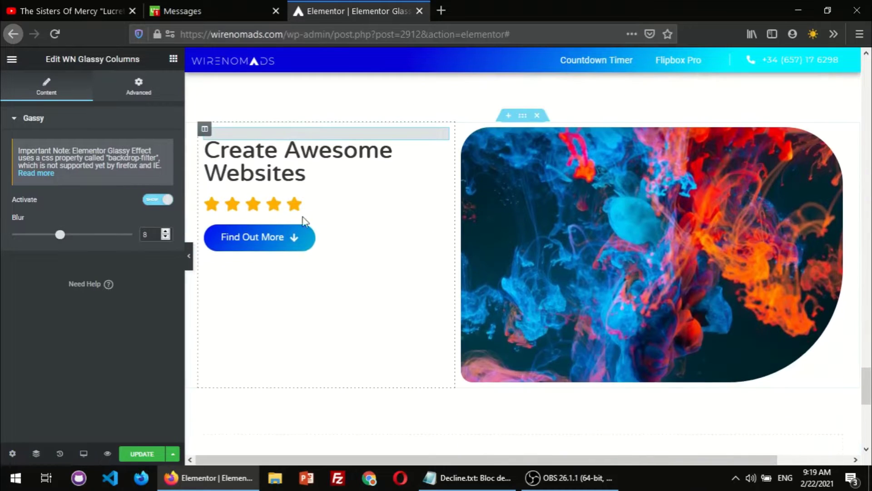
scroll(296, 263, up, 3)
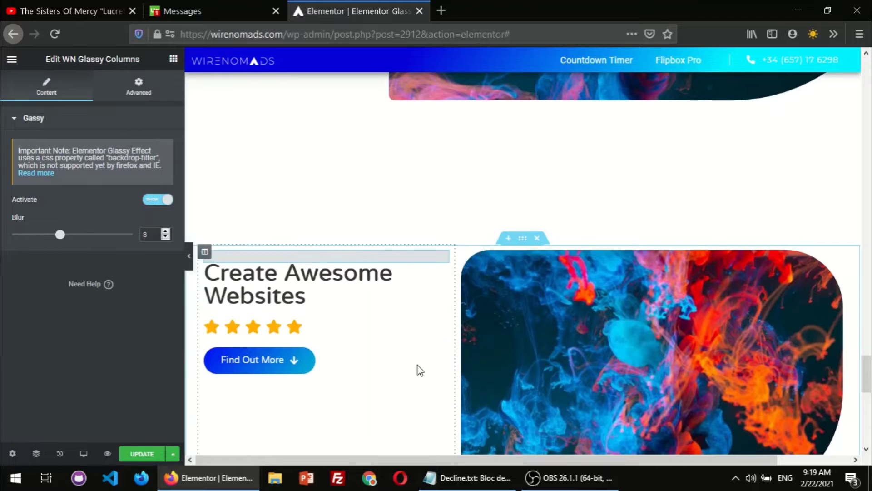
scroll(345, 359, down, 3)
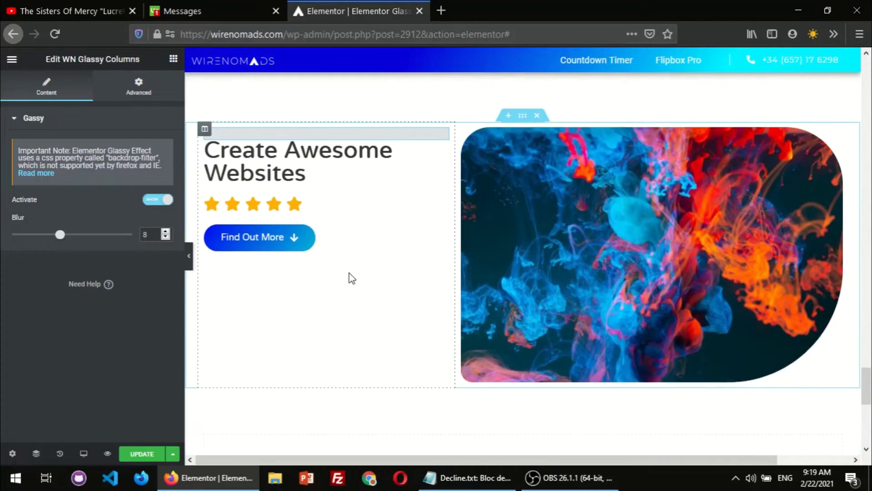
scroll(350, 276, up, 2)
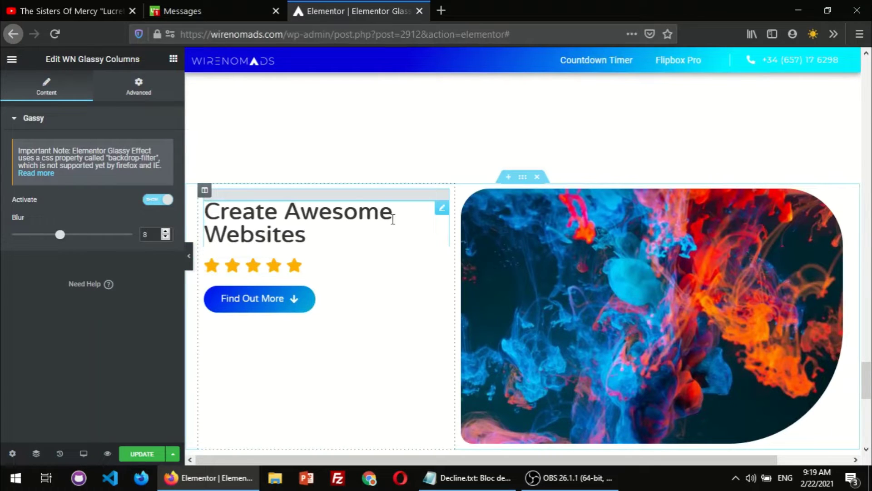
click(524, 178)
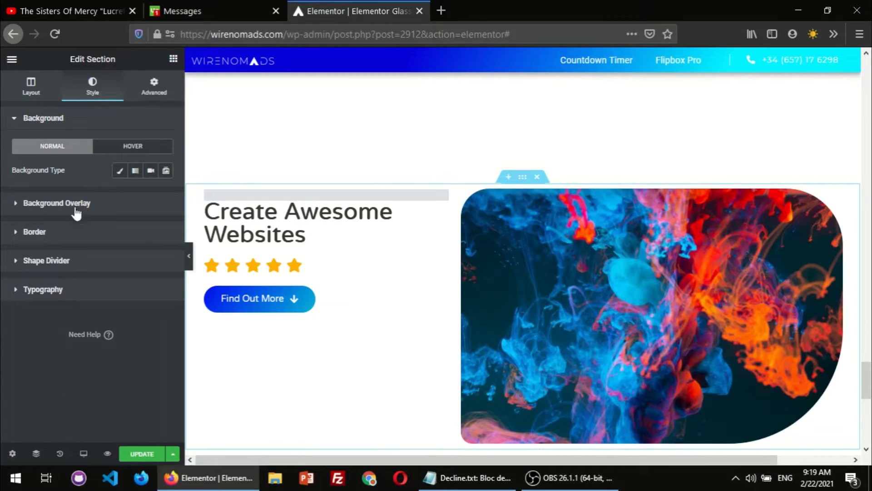
click(120, 171)
click(159, 263)
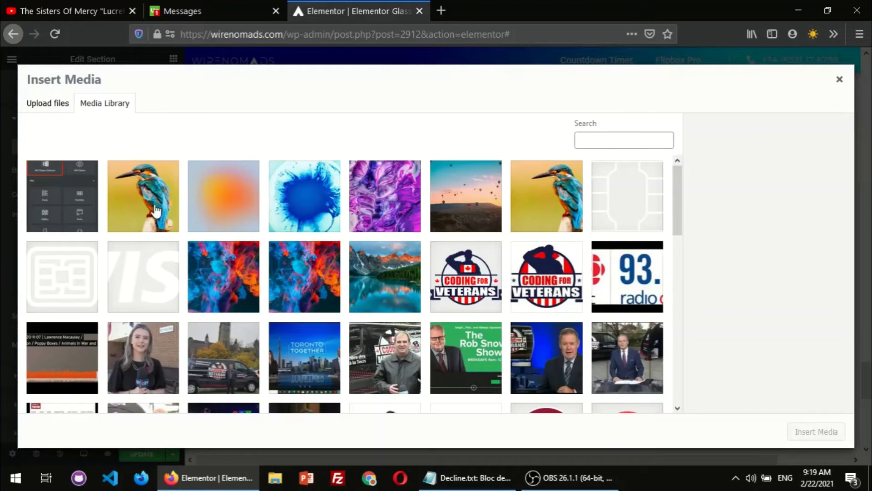
click(155, 211)
click(816, 432)
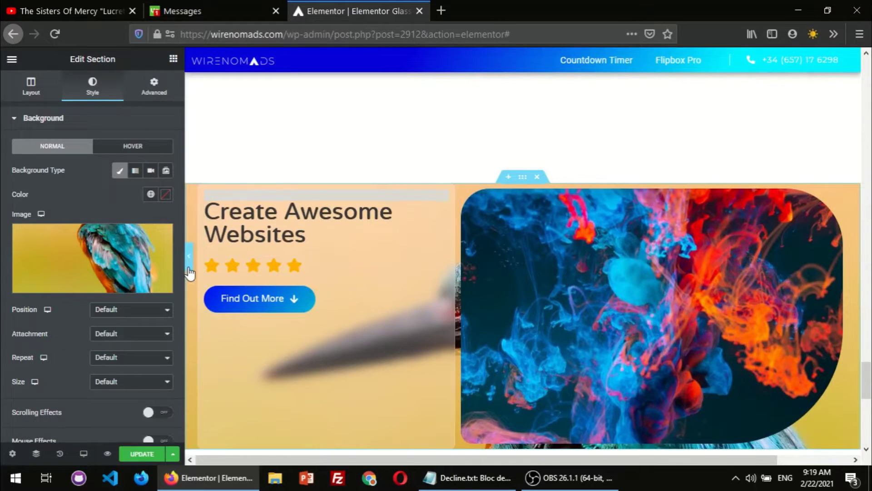
Step: Preview the section without the editing controls and examine the blur of the text column over the bird background
click(190, 272)
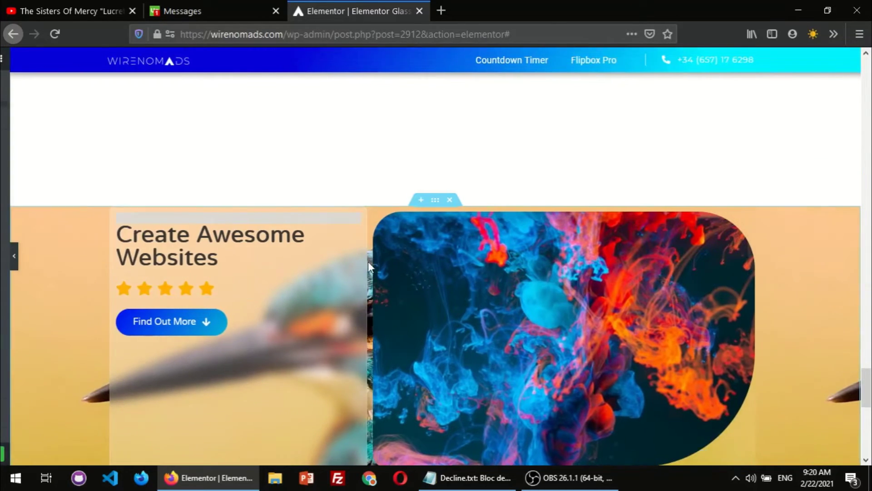
click(368, 261)
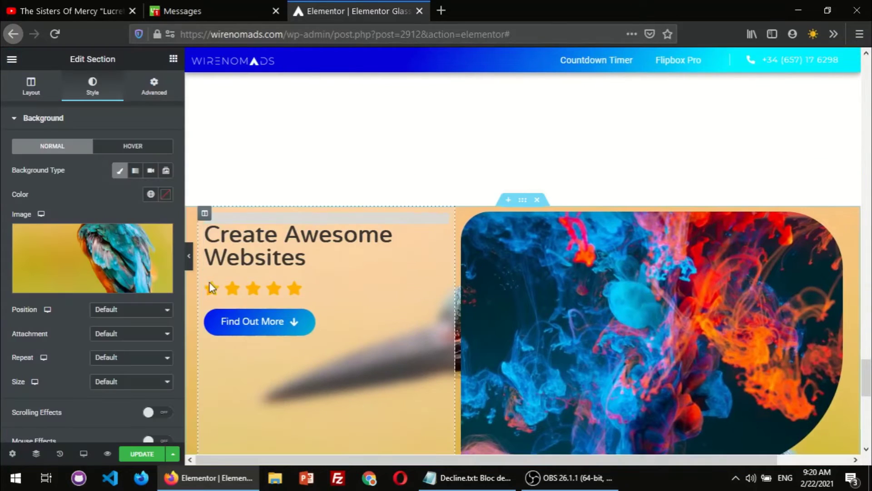
click(190, 270)
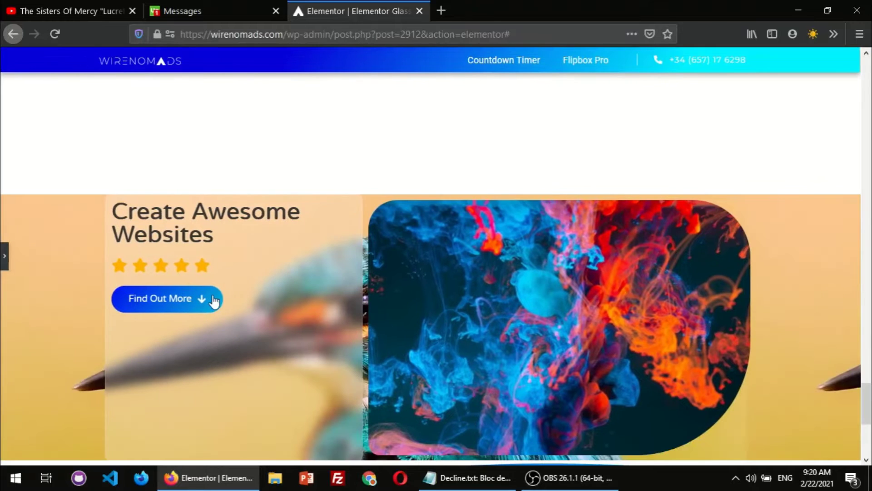
scroll(236, 275, down, 3)
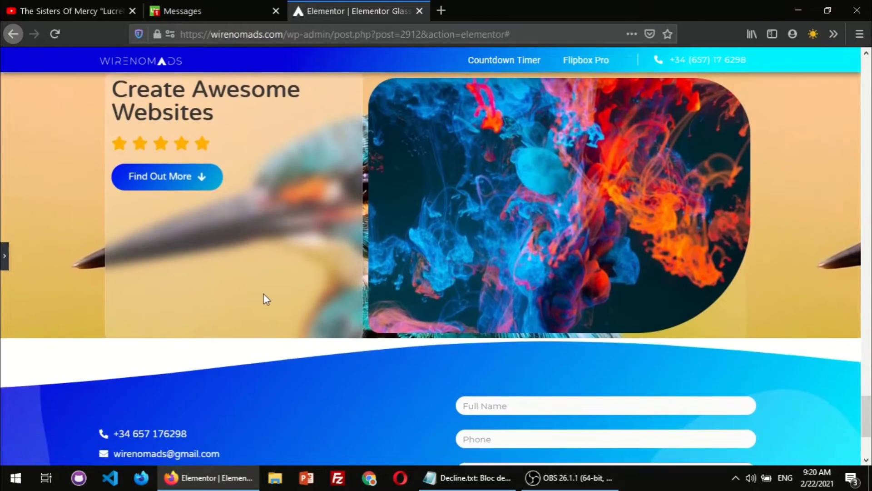
scroll(318, 255, up, 1)
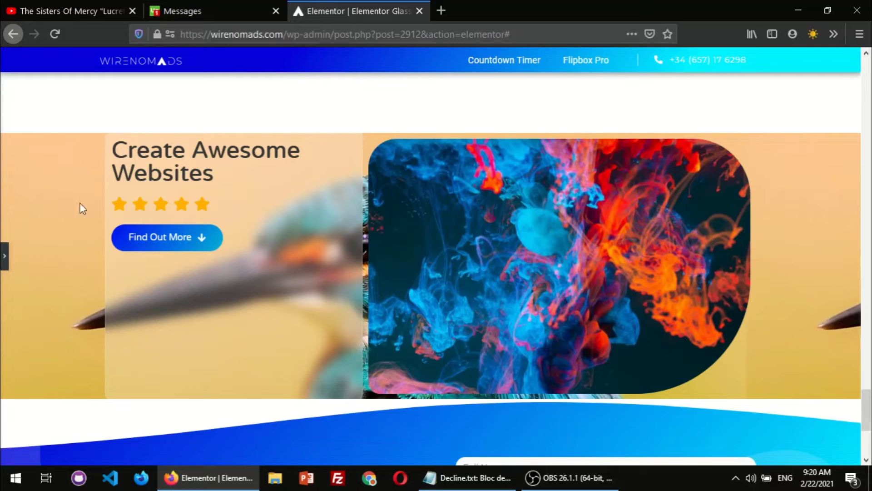
click(5, 259)
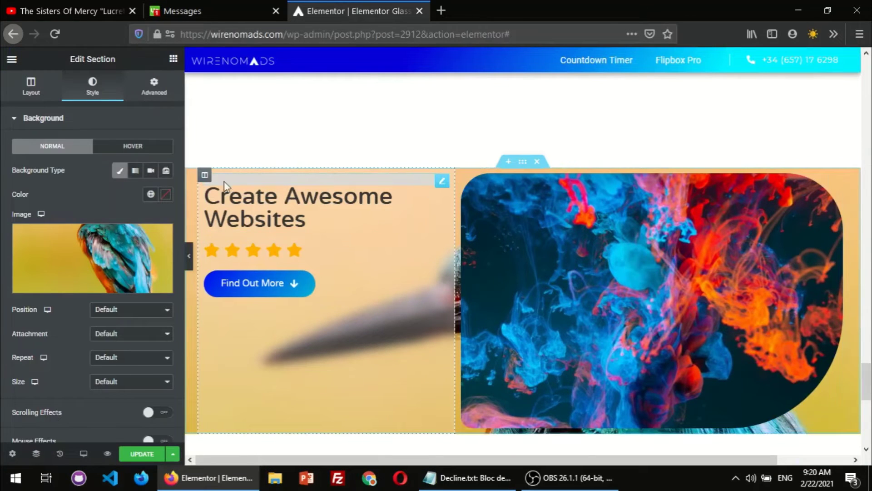
Step: Set the text column's top and bottom margins to 100 px with 0 at the sides, and preview the shortened glass card
click(206, 175)
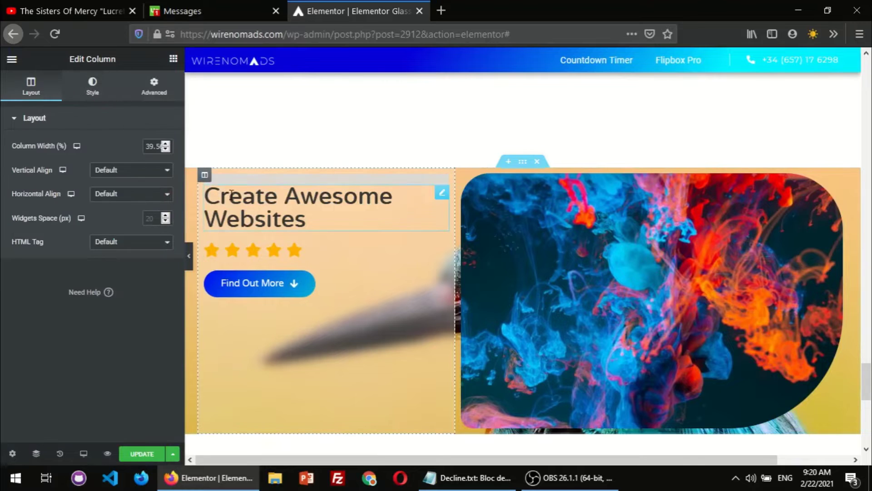
scroll(264, 240, up, 2)
click(154, 87)
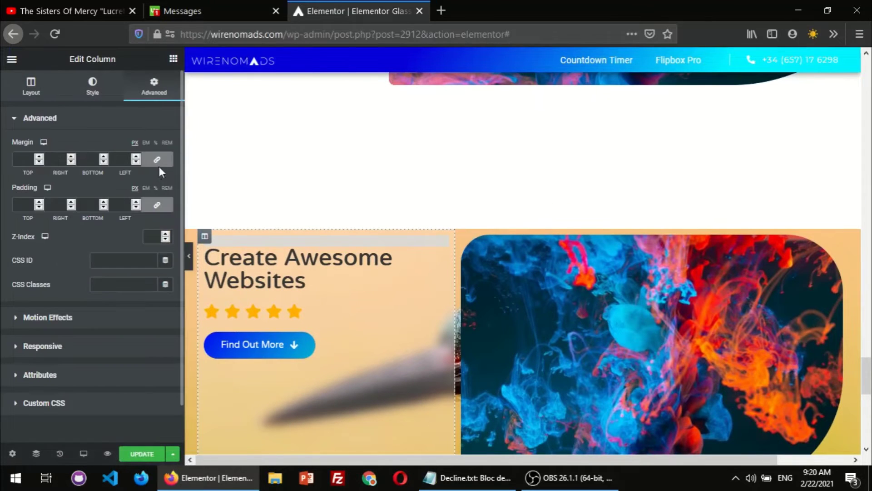
text(2)
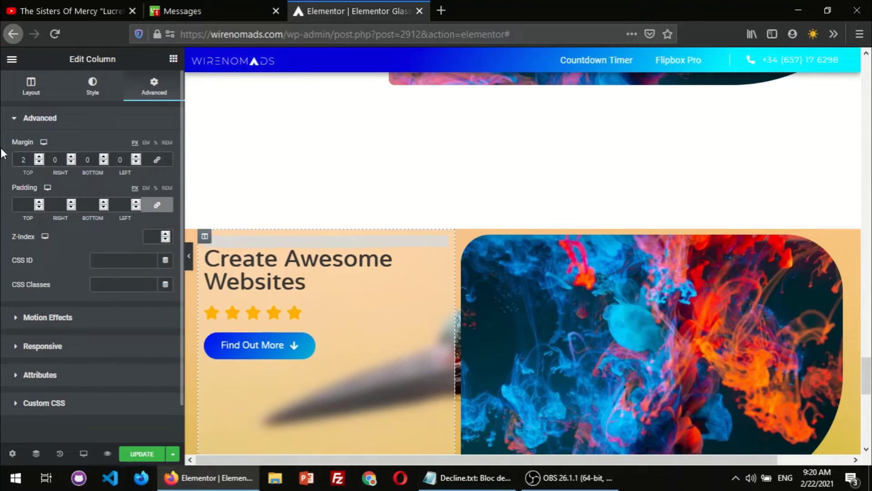
text(00)
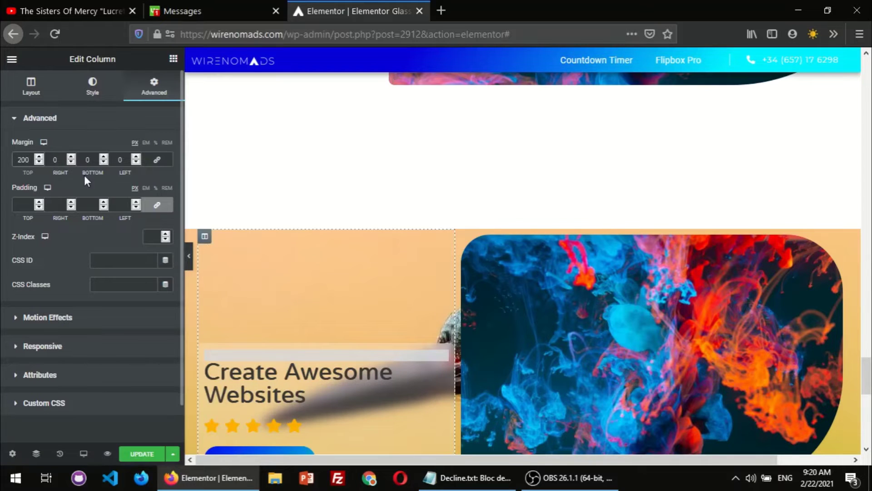
text(100)
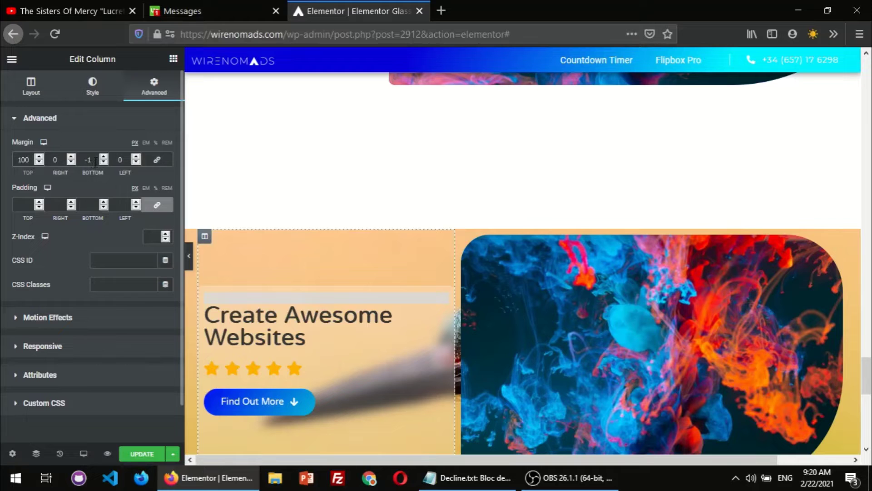
text(100)
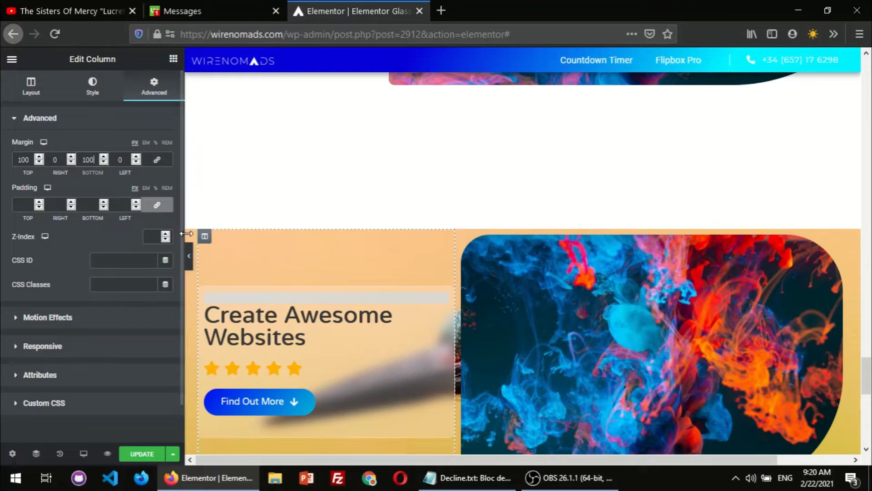
click(189, 264)
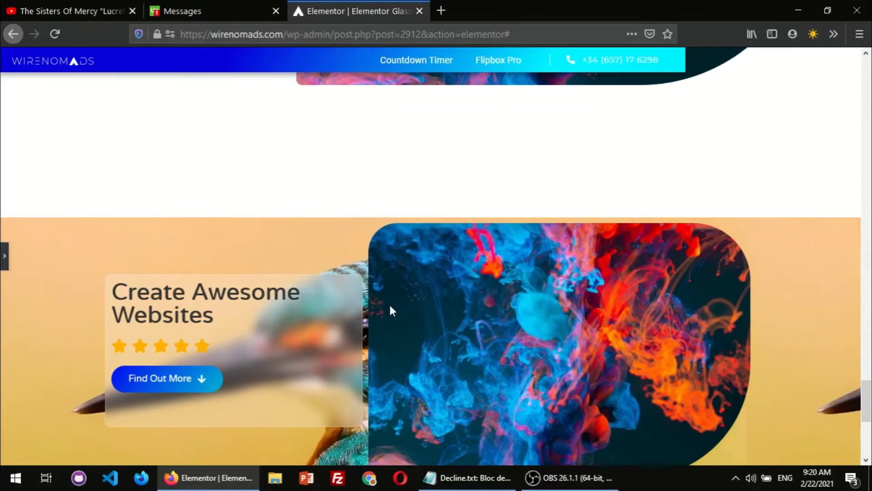
scroll(196, 298, down, 1)
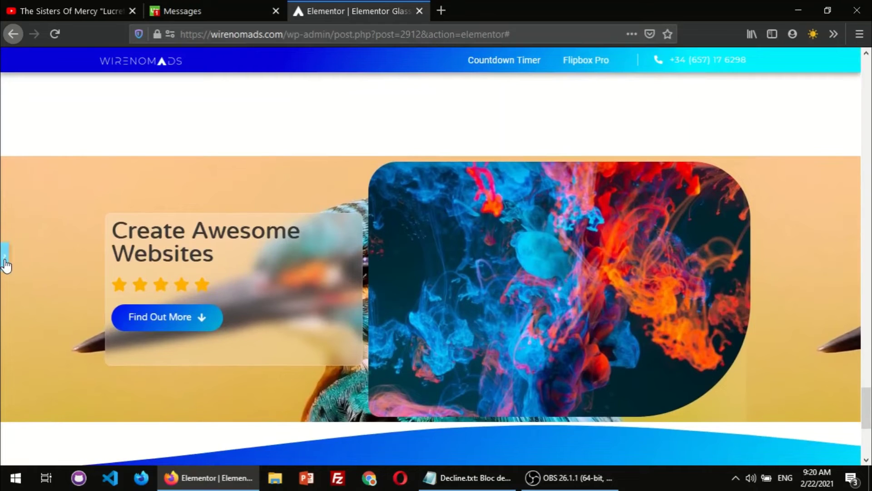
key(ctrl+p)
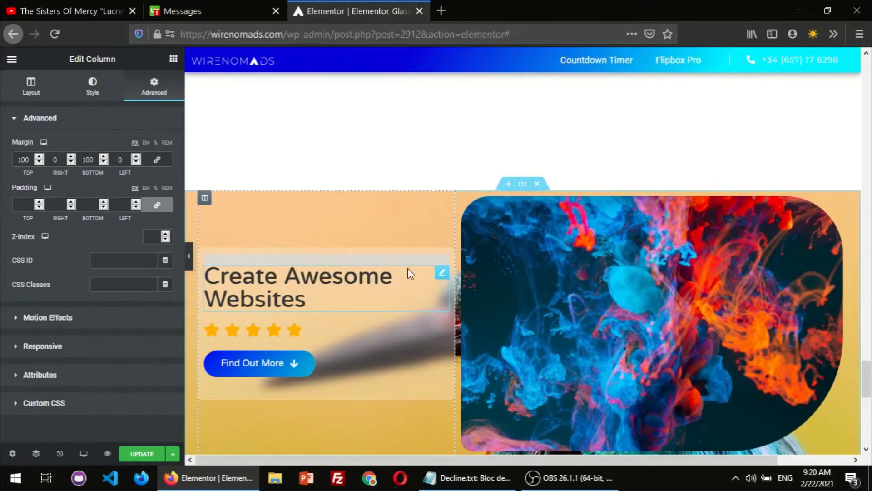
Step: Try a blur of 0 on the glassy columns widget, set it to 12 and preview the card
click(443, 263)
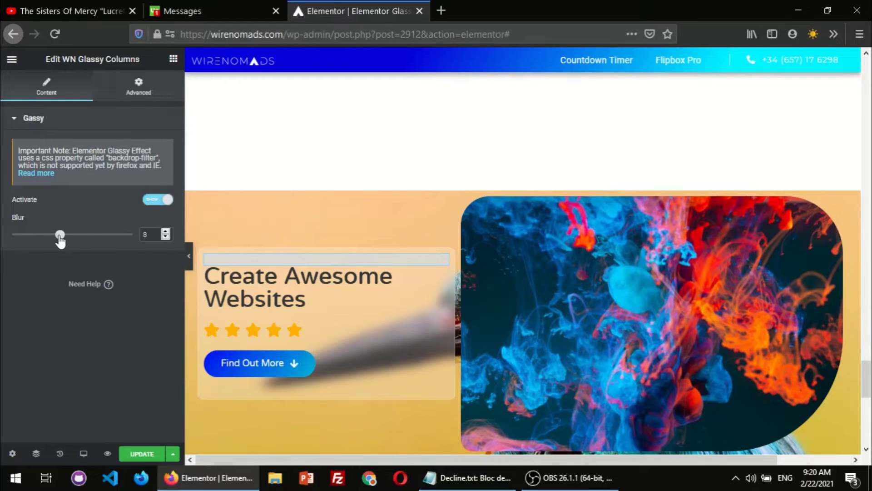
drag(67, 236, 11, 234)
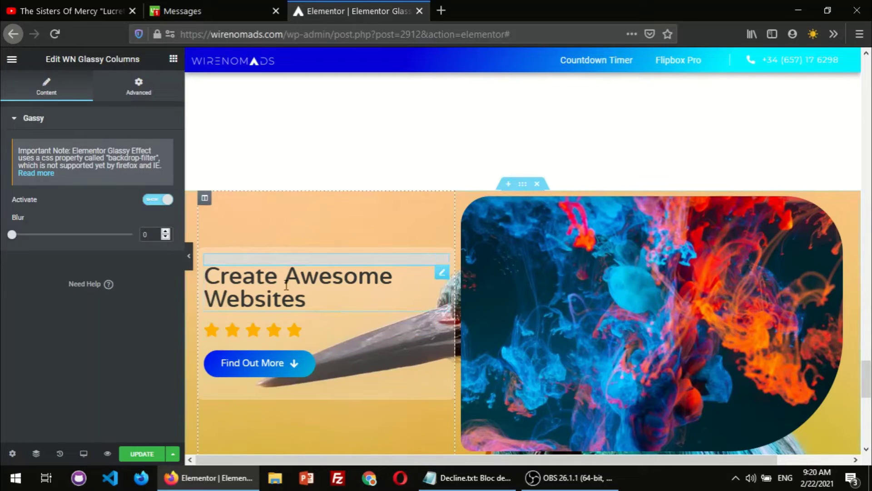
drag(11, 234, 82, 234)
click(166, 231)
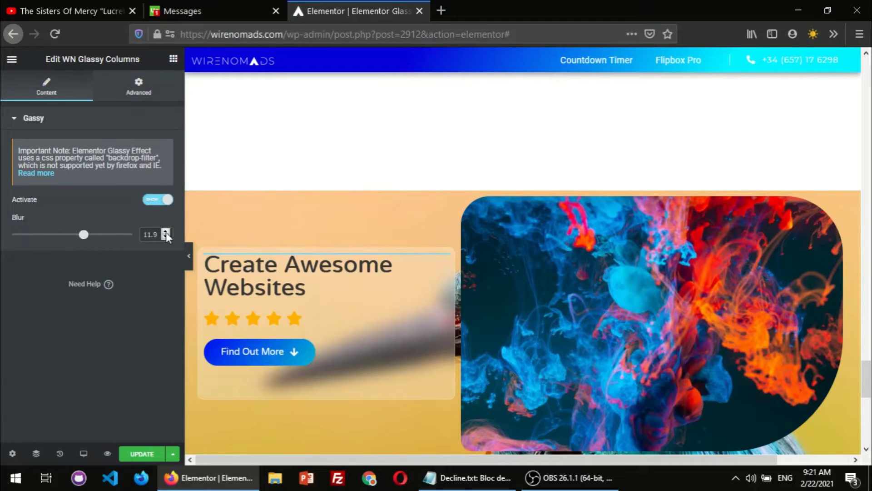
click(189, 257)
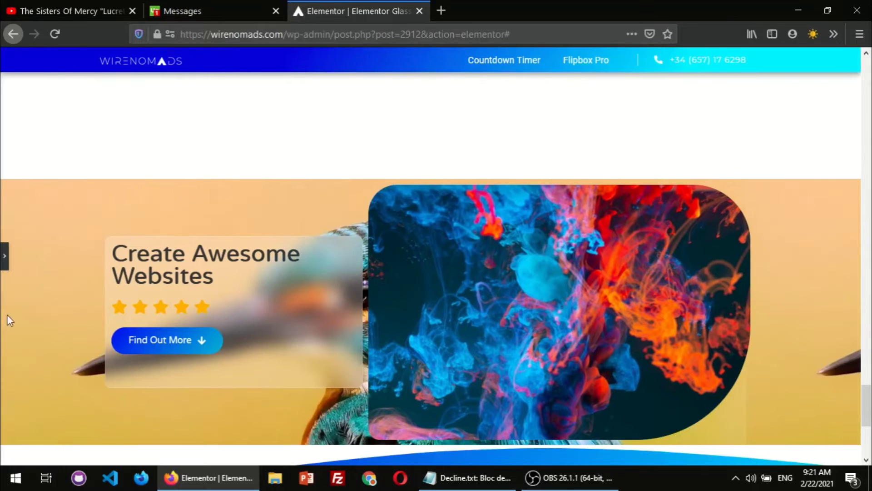
click(5, 261)
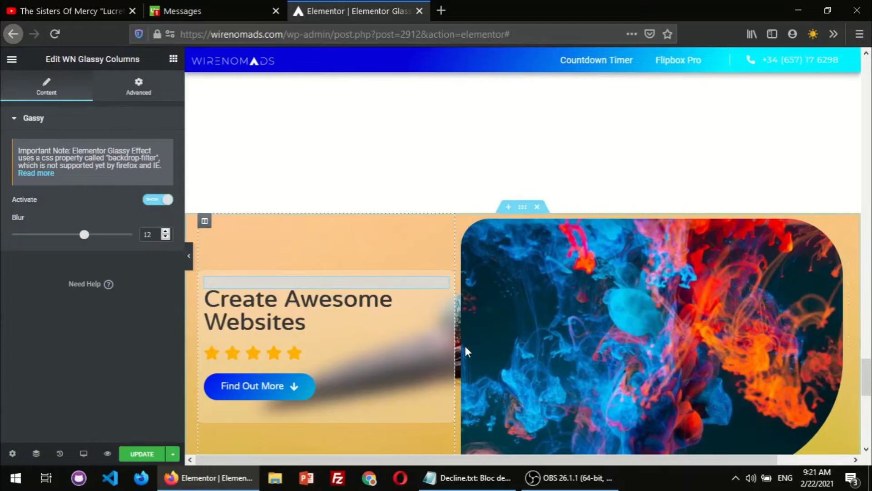
Step: Widen the text column to 46.1% against 53.9% for the image column and open the glassy widget's advanced settings
drag(466, 346, 498, 346)
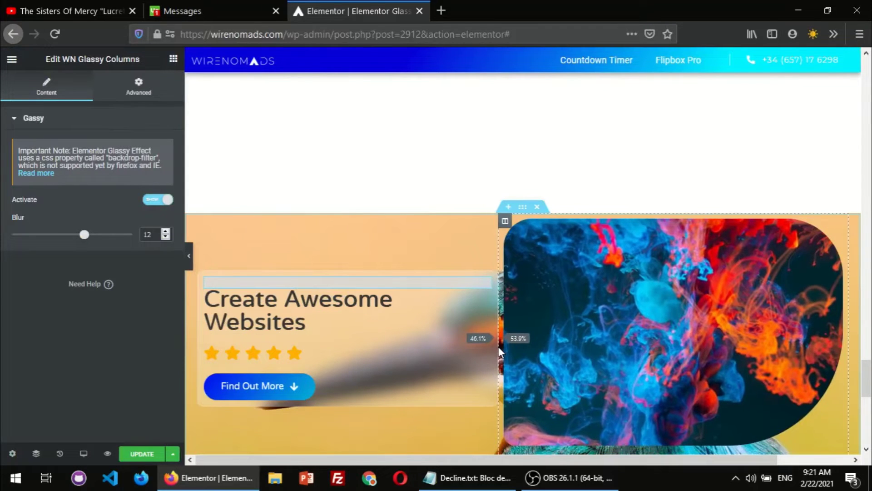
click(137, 89)
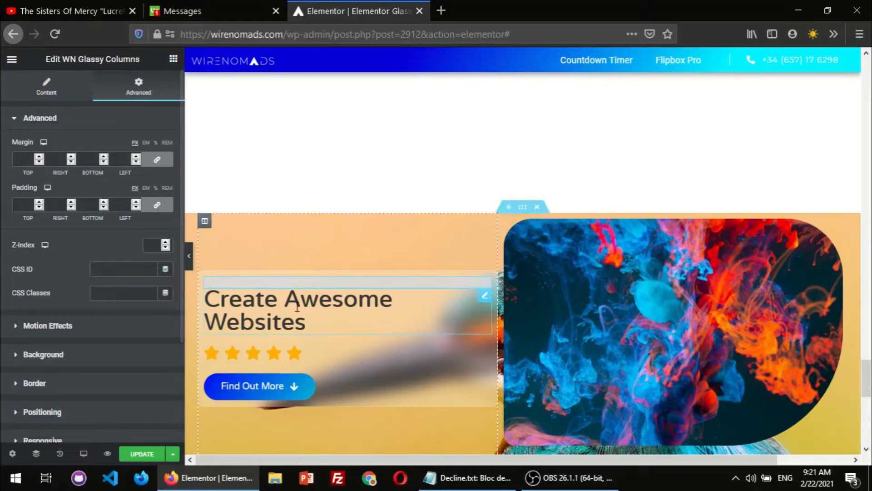
Step: Set the text column's padding to 20 px on all sides and preview the glass card without the editing controls
click(205, 223)
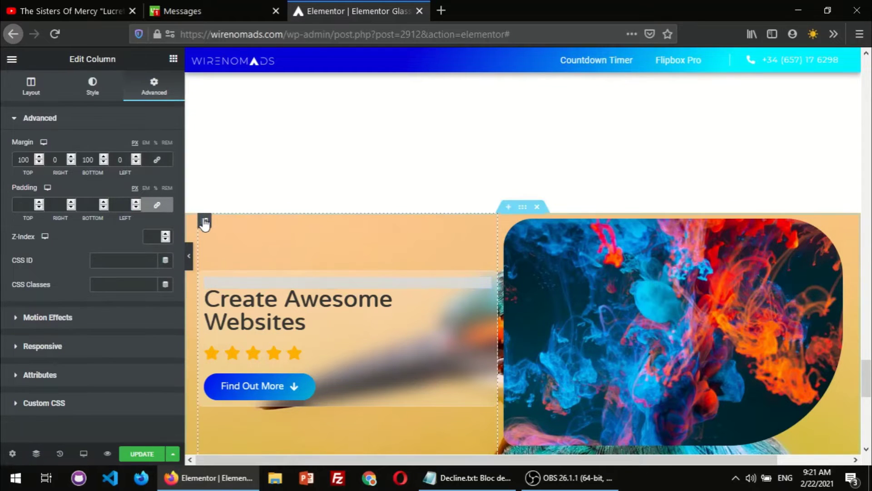
double_click(136, 203)
double_click(136, 203)
double_click(136, 202)
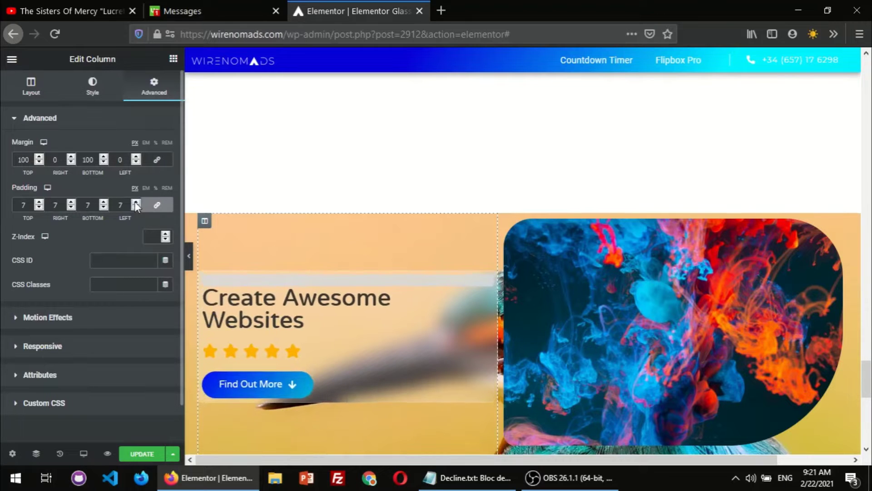
double_click(135, 202)
double_click(136, 203)
double_click(136, 202)
double_click(136, 202)
click(136, 202)
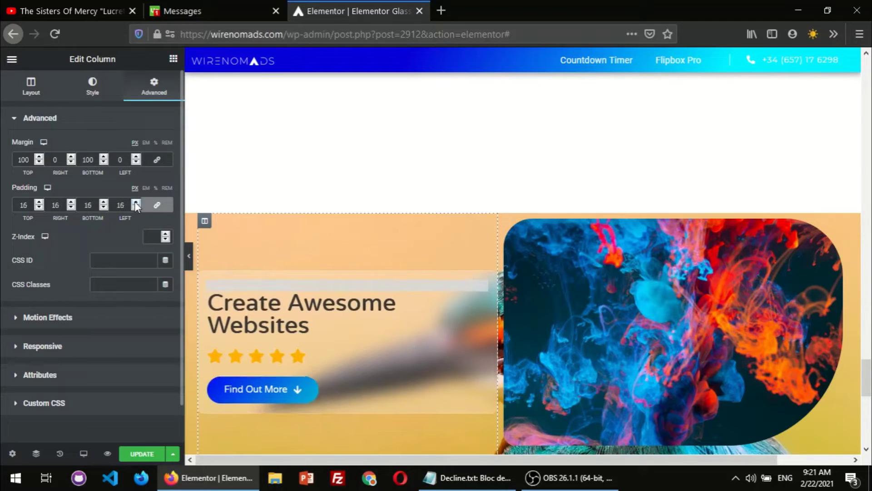
click(136, 203)
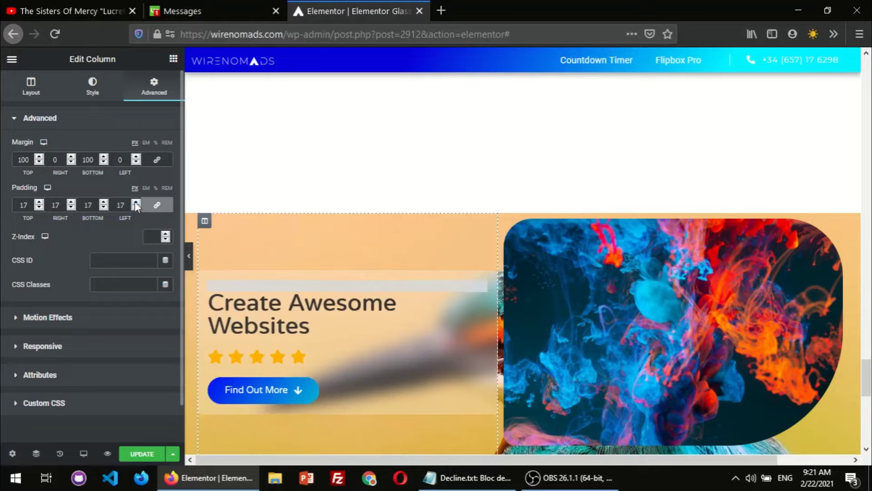
click(136, 203)
click(136, 202)
click(136, 203)
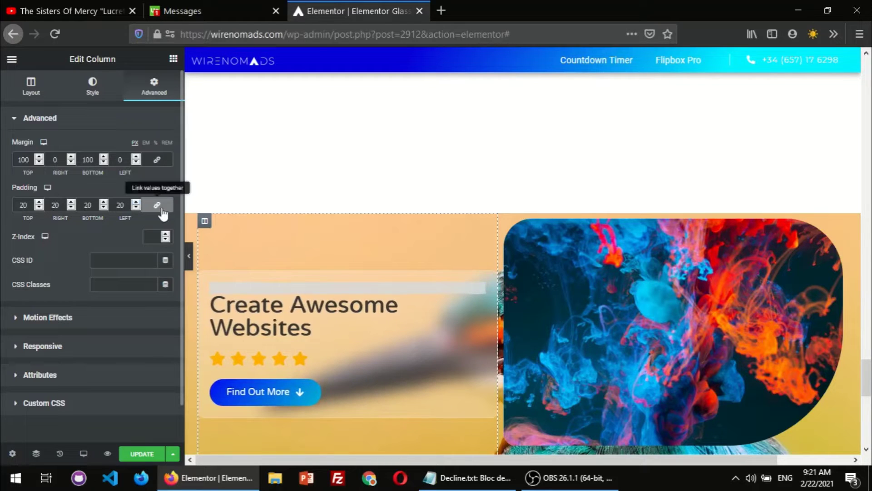
drag(189, 257, 186, 250)
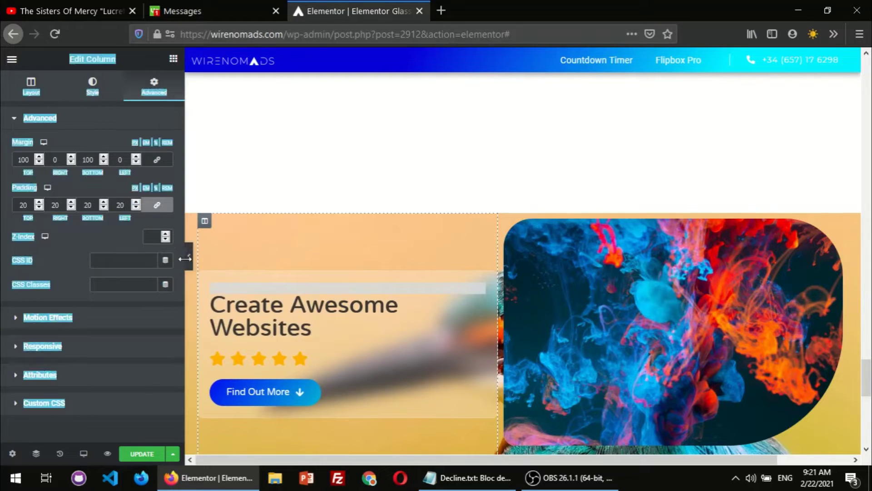
scroll(194, 297, down, 1)
key(ctrl+p)
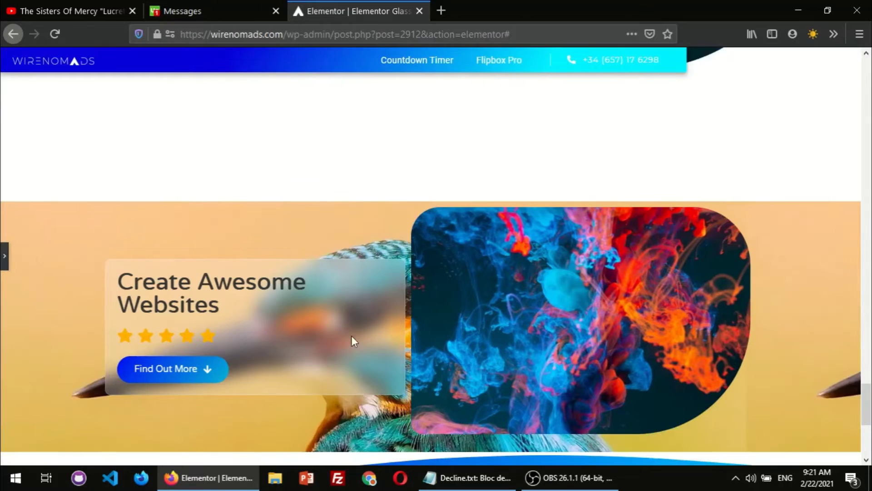
click(6, 263)
Step: Set the Find Out More gradient button's top margin to 50 px and preview the taller card
scroll(286, 374, down, 3)
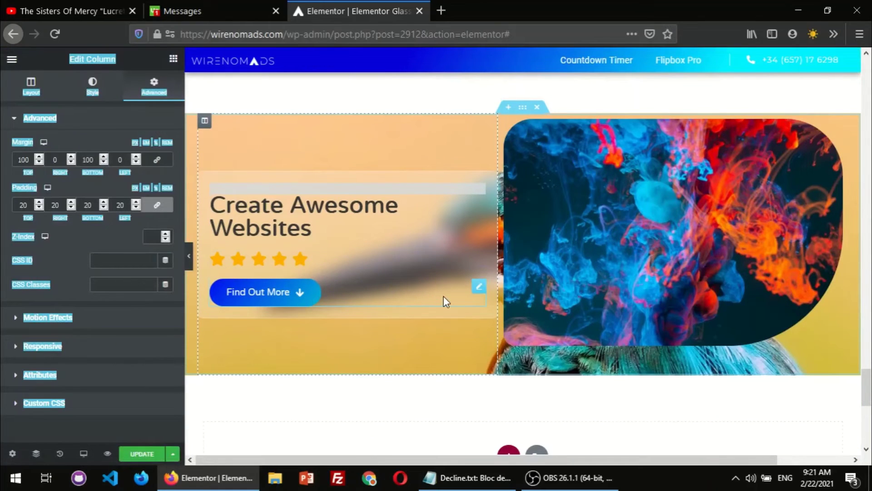
click(362, 293)
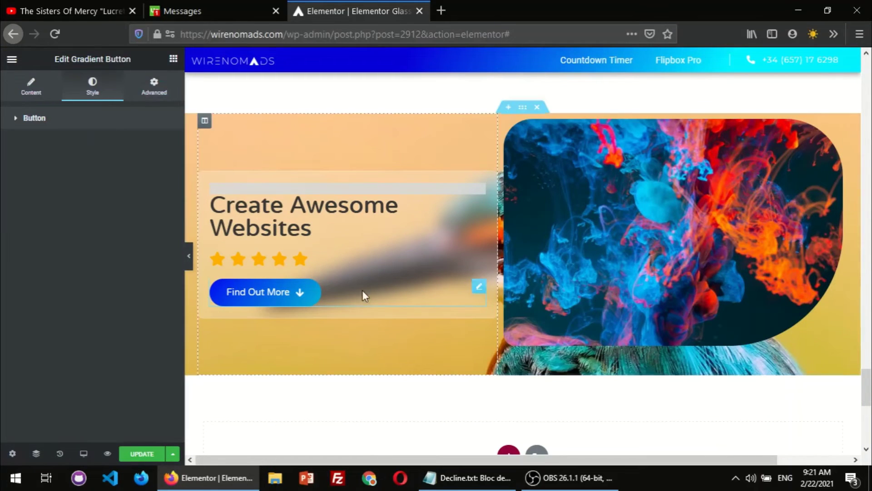
click(146, 89)
click(147, 165)
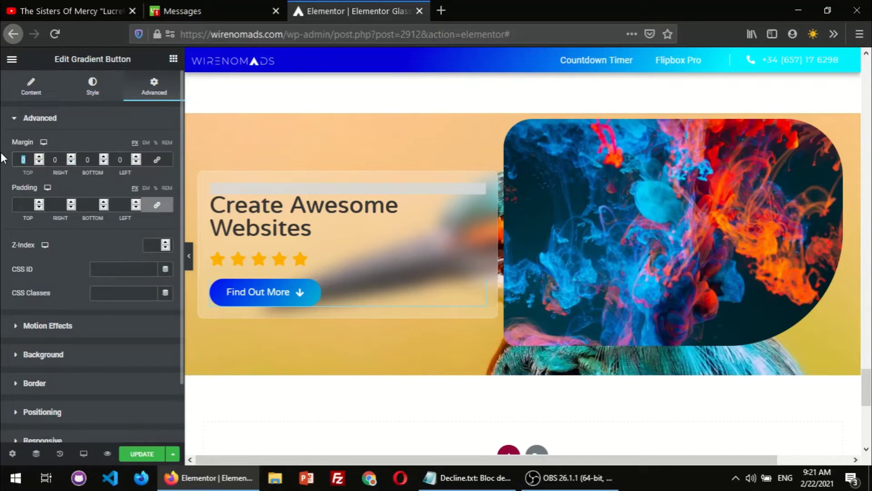
text(50)
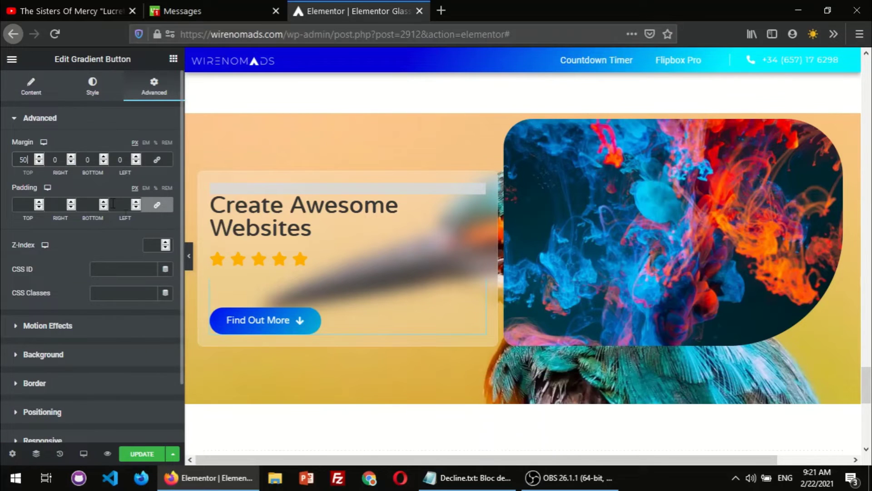
click(189, 260)
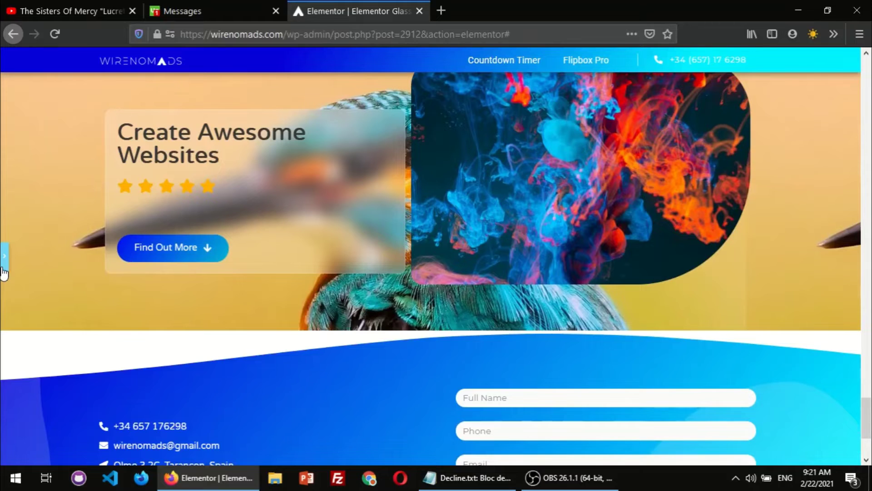
click(4, 273)
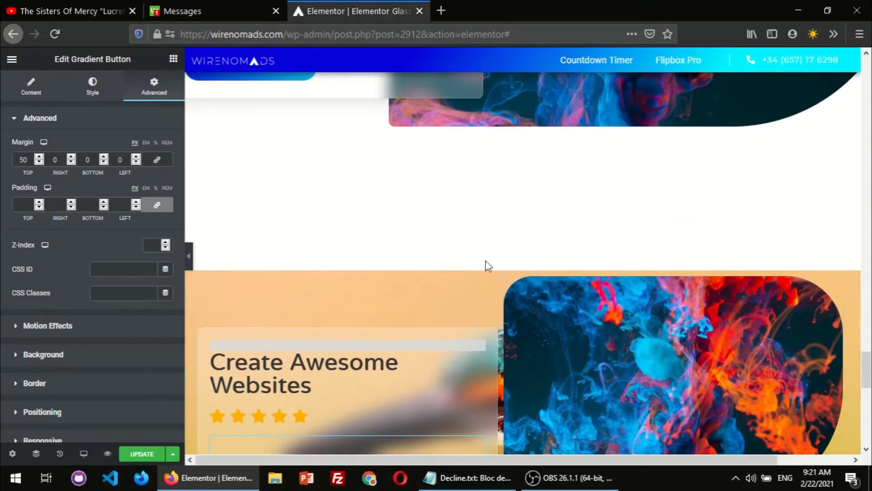
Step: Remove the bird background image from the section
scroll(485, 265, down, 3)
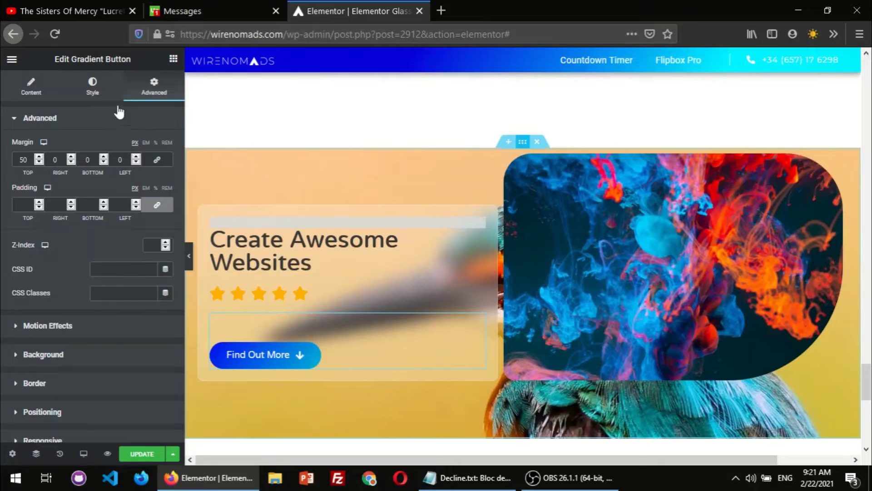
click(93, 85)
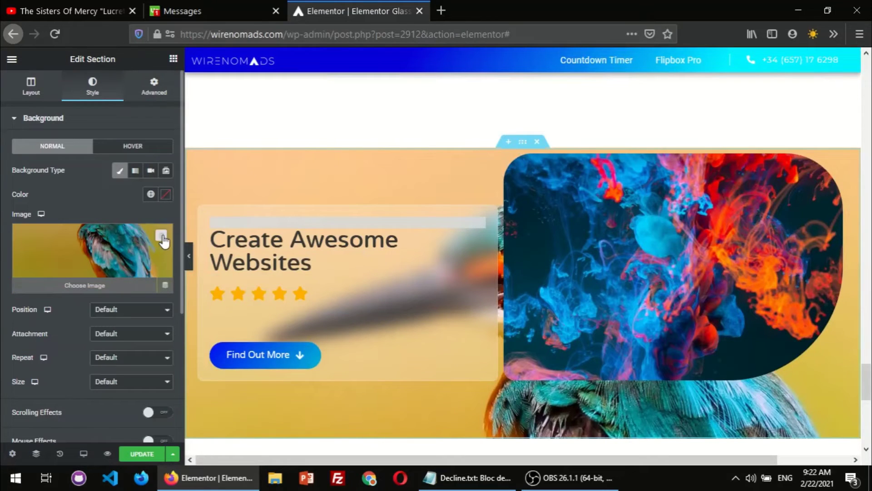
click(161, 236)
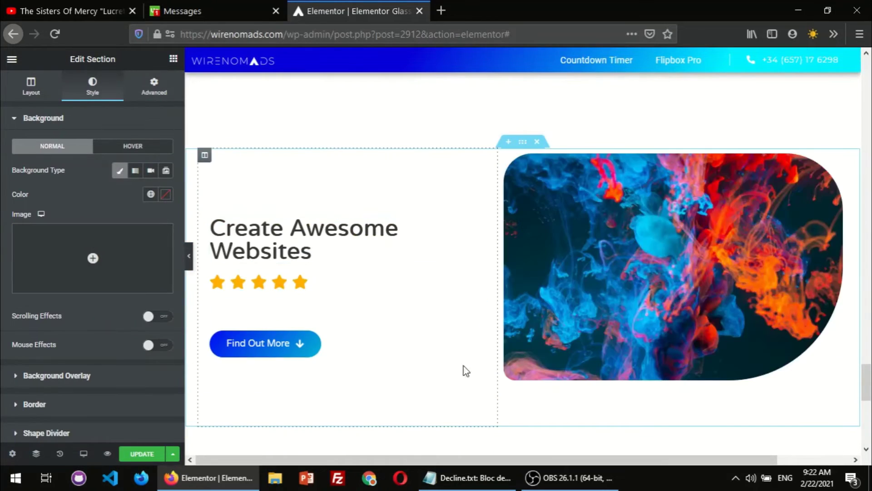
Step: Set the rounded image's position to Absolute and move it to a horizontal offset of about 19 px
click(774, 249)
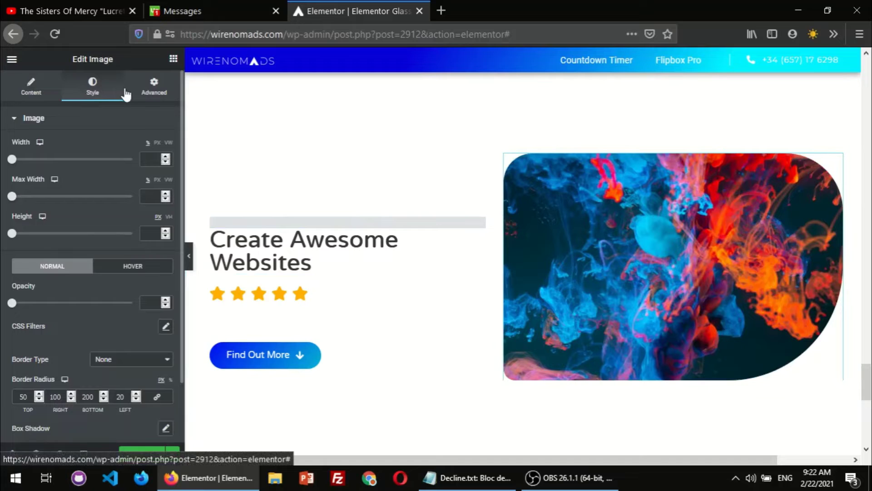
click(146, 88)
scroll(71, 255, down, 2)
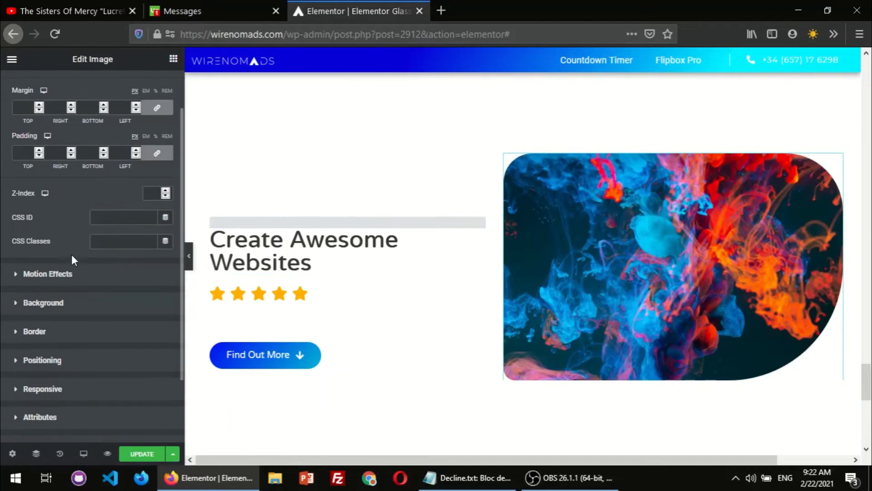
click(41, 303)
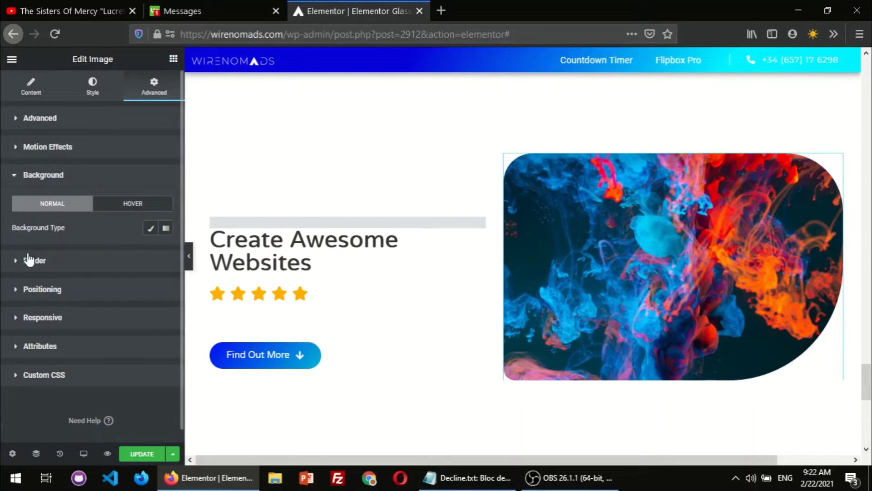
click(41, 290)
click(121, 285)
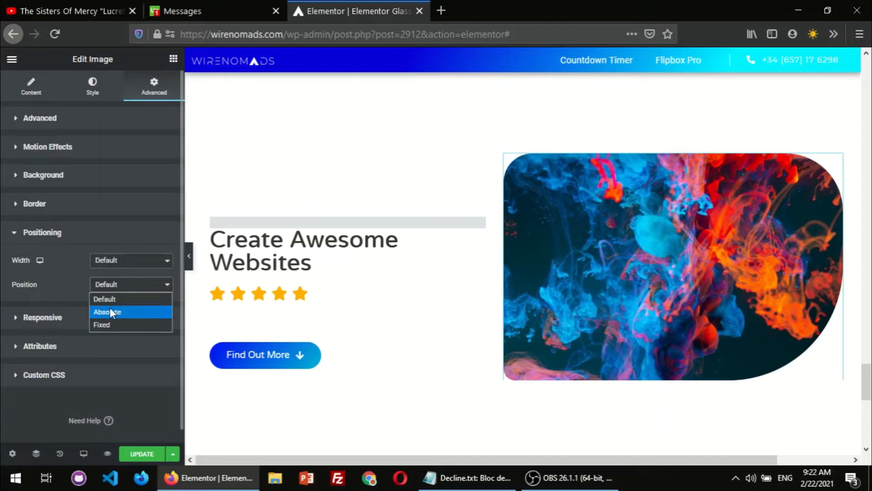
click(110, 307)
drag(628, 244, 676, 261)
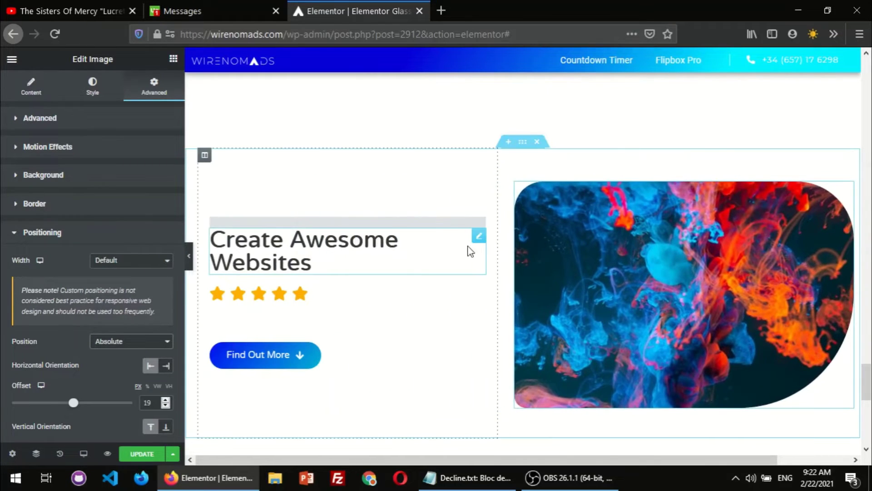
Step: Give the text column a z-index of 5 and the rounded image a z-index of 2
click(205, 156)
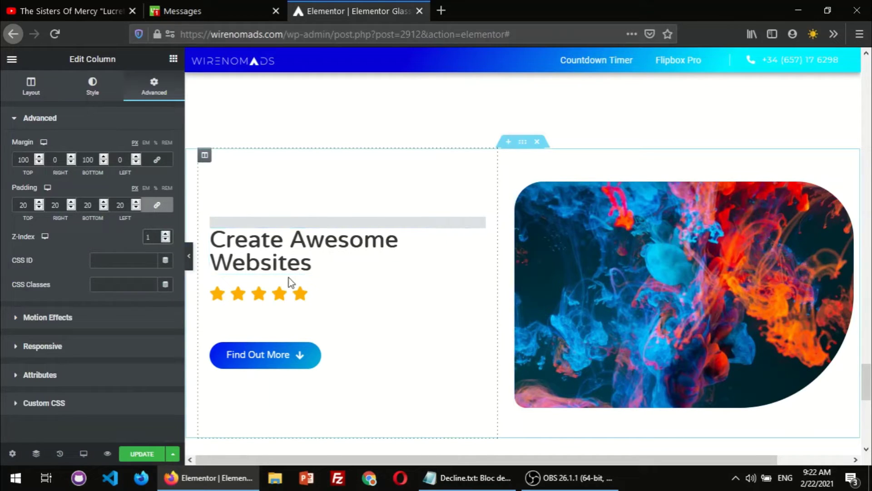
click(156, 237)
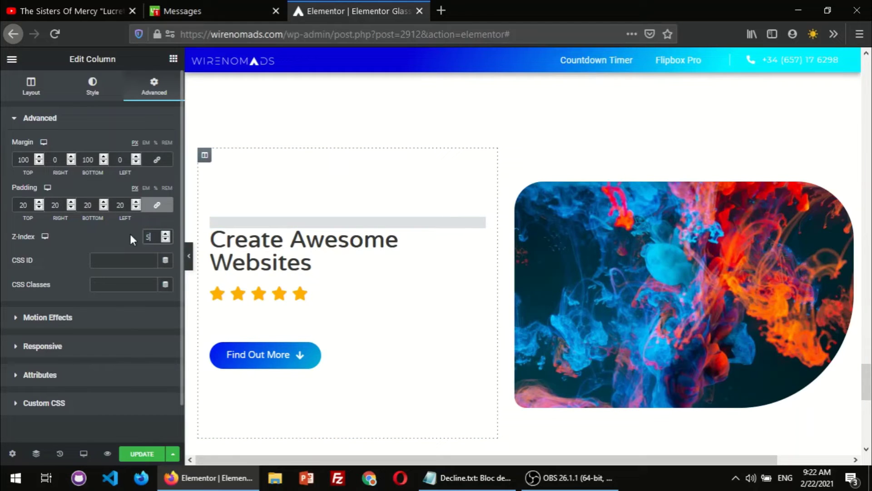
click(799, 209)
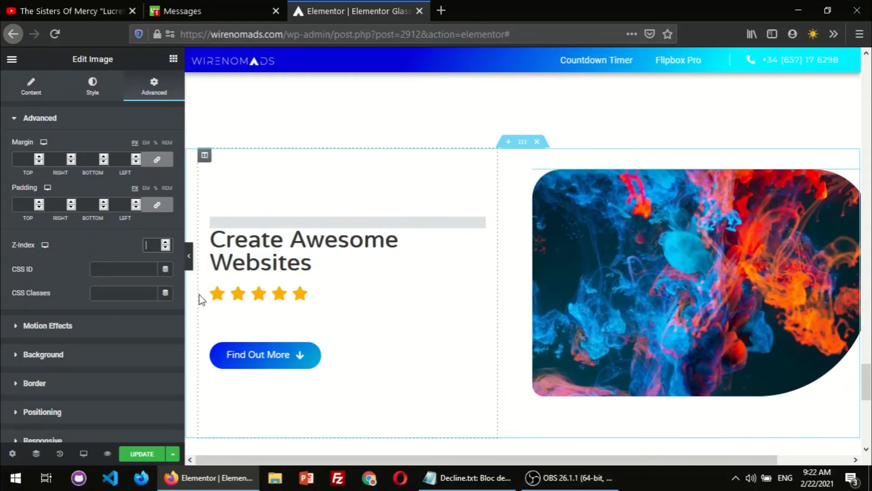
click(157, 245)
text(2)
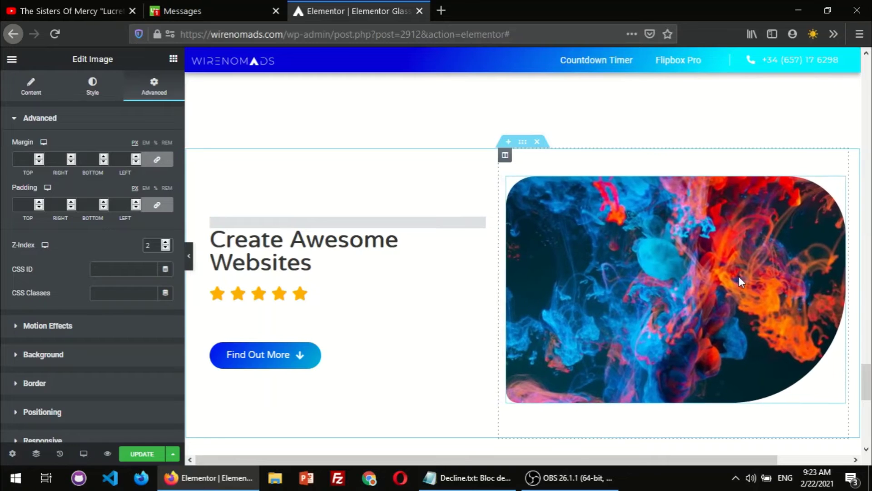
Step: Set the image's max width to 1000 px and its width to 766 px, and preview the overlap against the finished card above
click(93, 87)
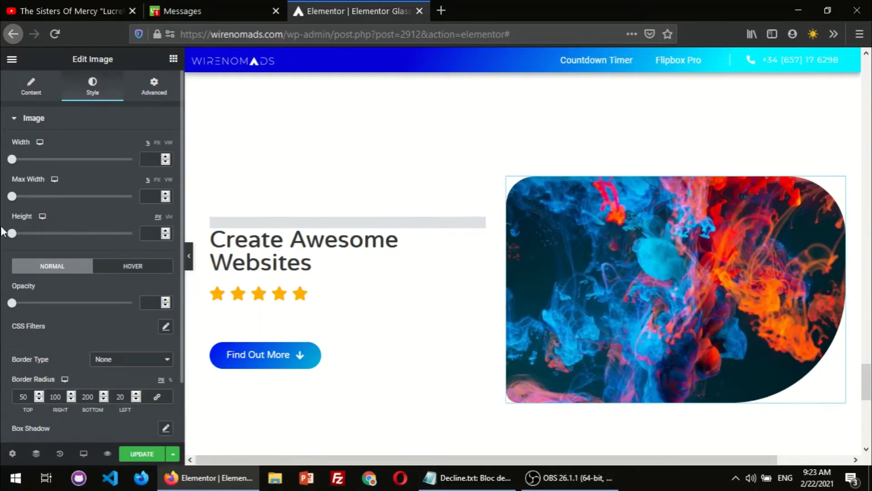
click(157, 143)
drag(20, 199, 140, 201)
drag(14, 160, 106, 169)
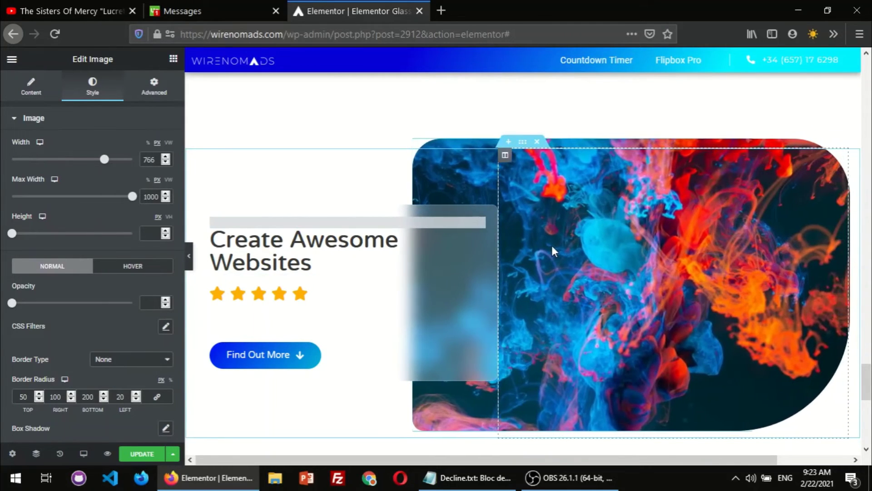
click(189, 256)
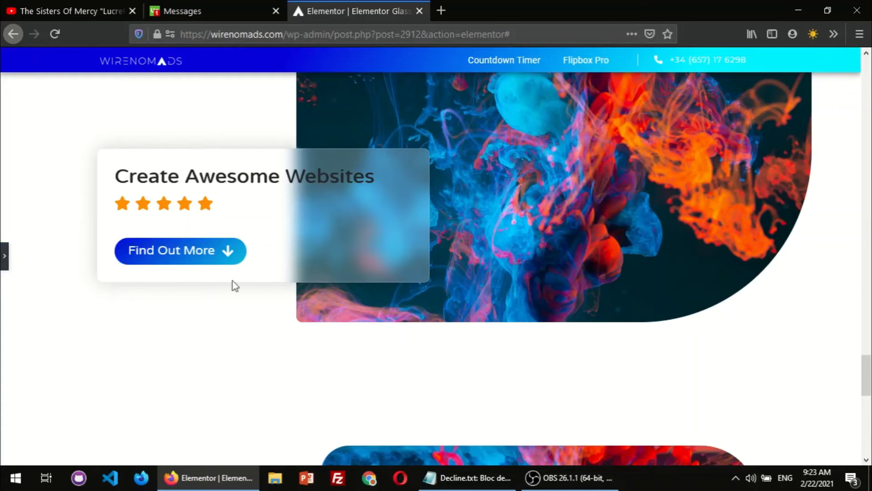
scroll(211, 282, down, 6)
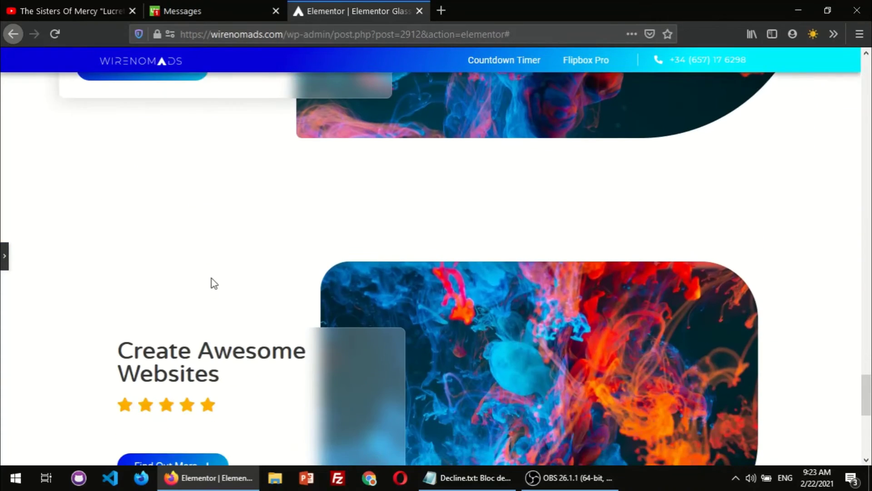
click(4, 256)
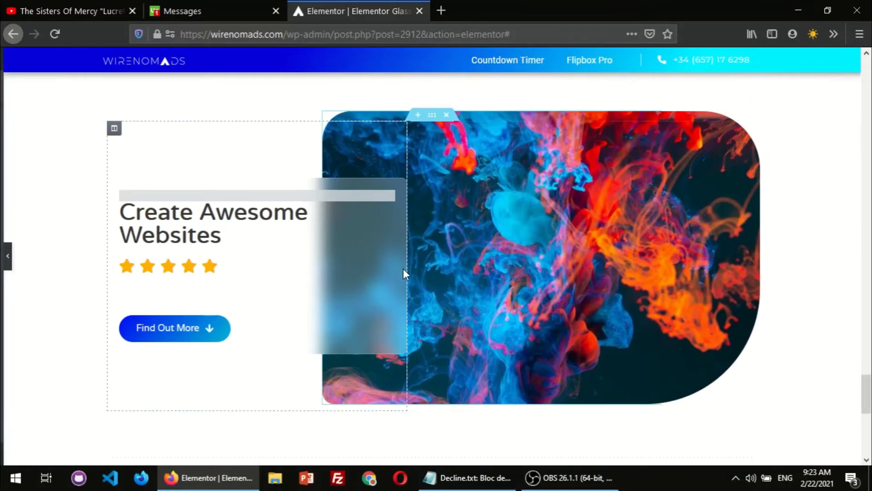
Step: Add an outline box shadow with a blur of 10 to the text column and preview the card
click(450, 290)
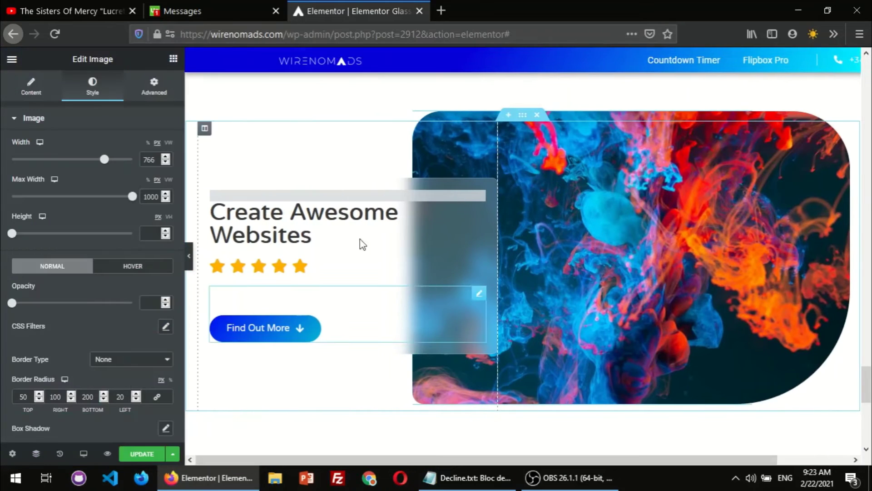
click(204, 129)
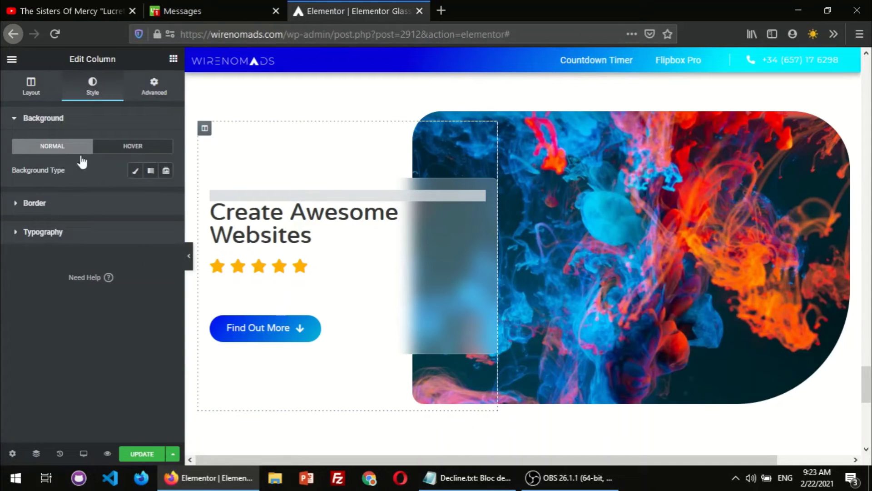
click(47, 203)
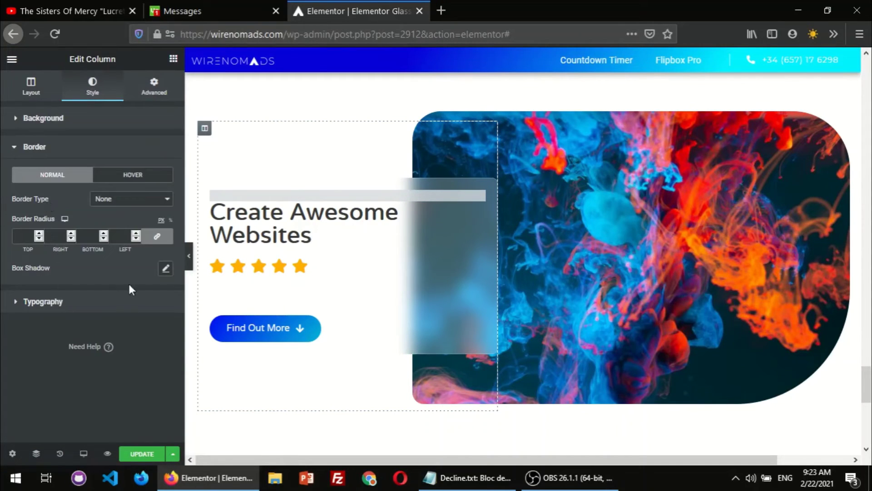
click(165, 269)
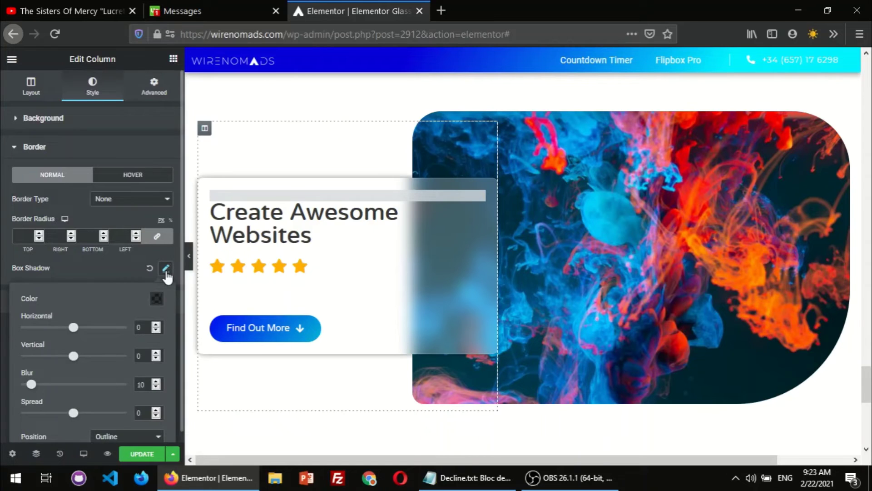
click(190, 263)
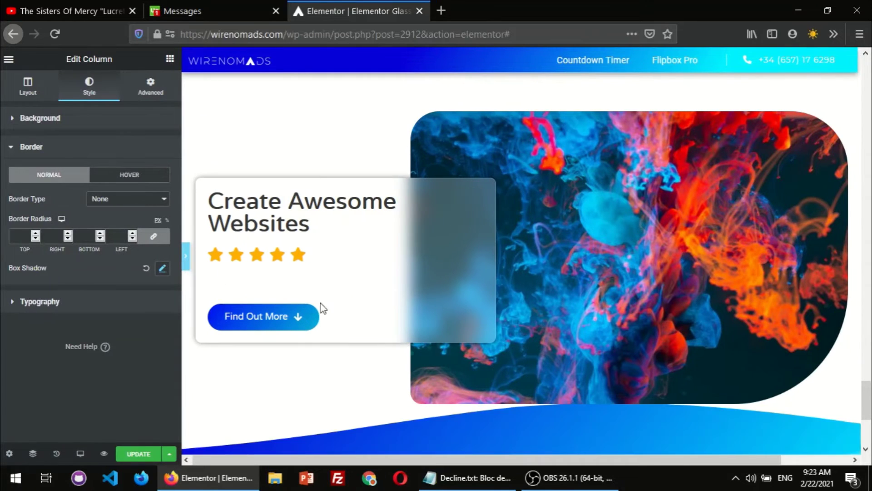
Step: Soften the text column's box shadow with colour rgba(0, 0, 0, 0.15) and a blur of 20
scroll(527, 249, down, 2)
scroll(520, 258, up, 2)
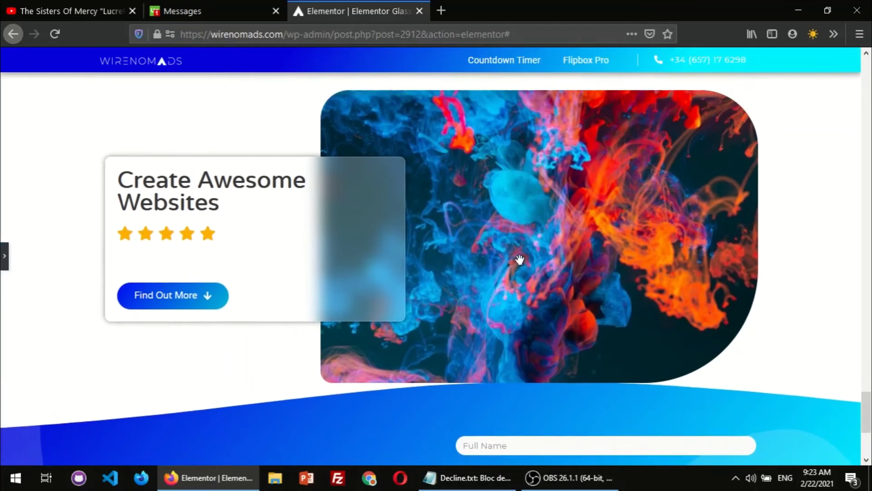
click(4, 266)
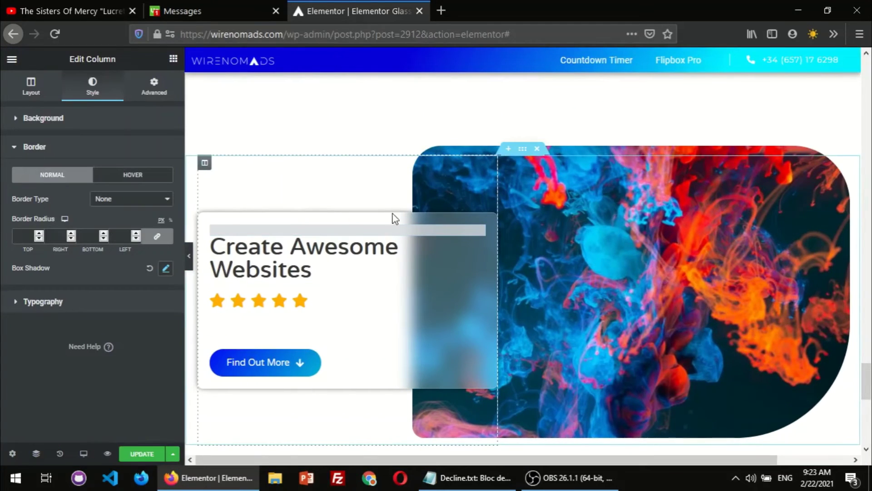
click(165, 269)
click(156, 298)
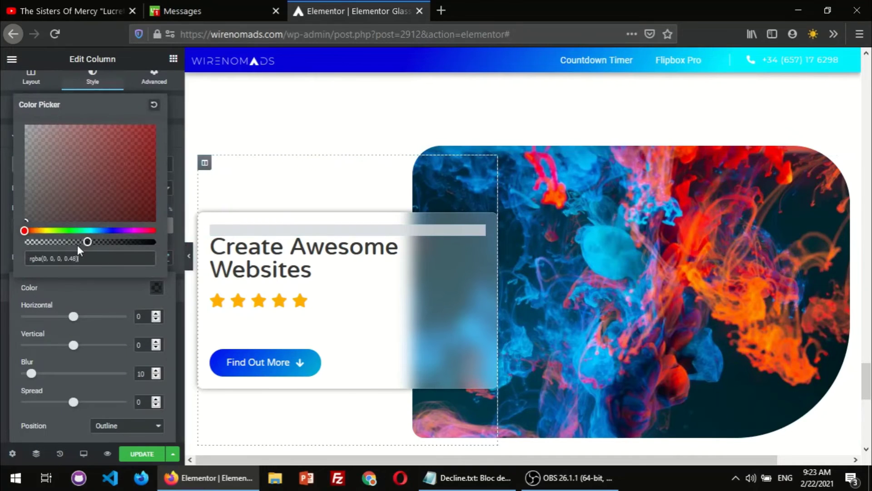
drag(77, 246, 44, 238)
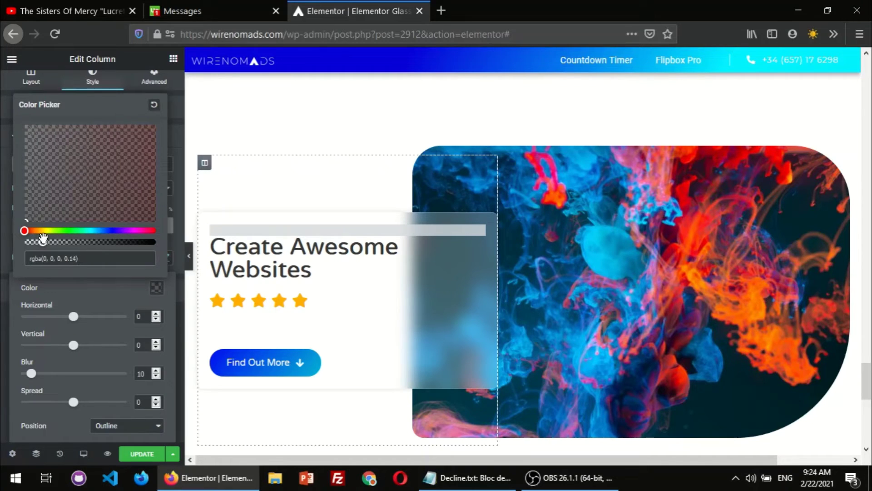
scroll(227, 295, down, 3)
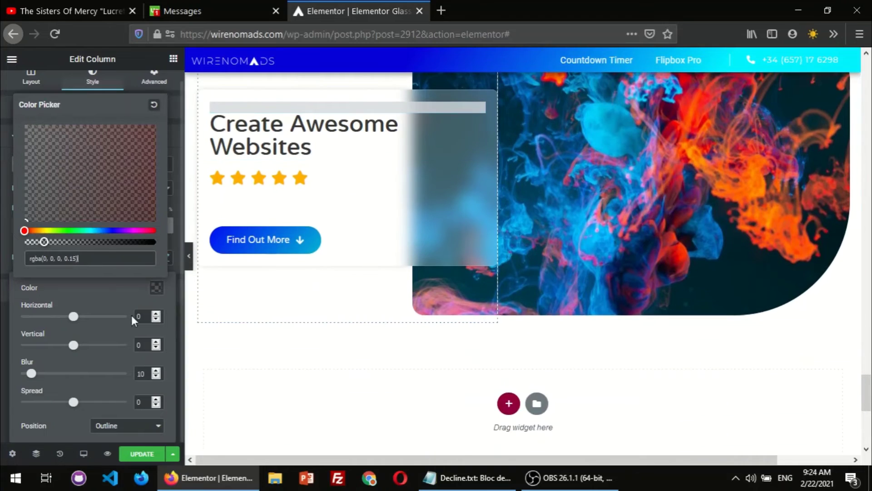
click(17, 341)
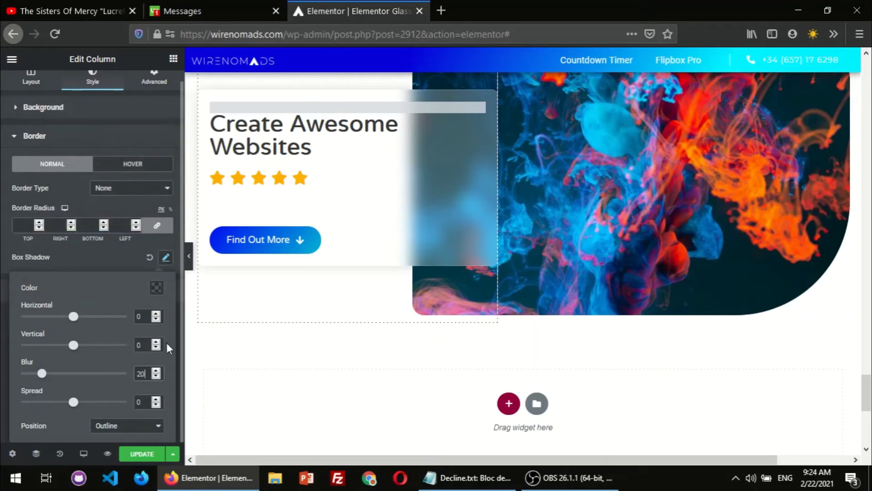
Step: Preview the page and compare the new card's shadow and layout with the finished card above
click(190, 266)
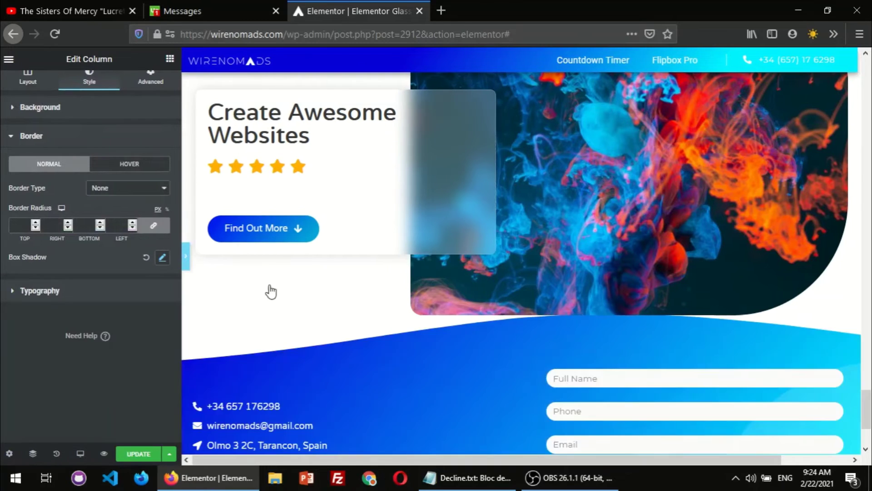
scroll(421, 342, up, 3)
scroll(306, 324, down, 3)
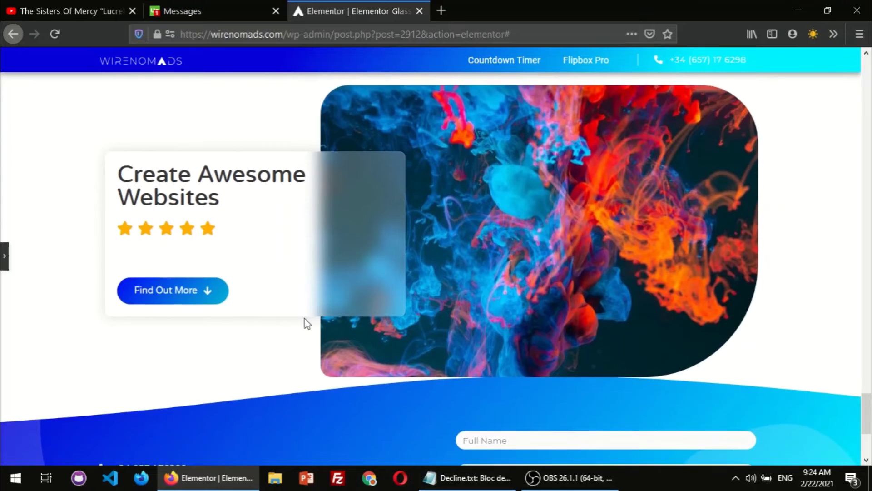
scroll(285, 318, up, 7)
scroll(285, 319, down, 10)
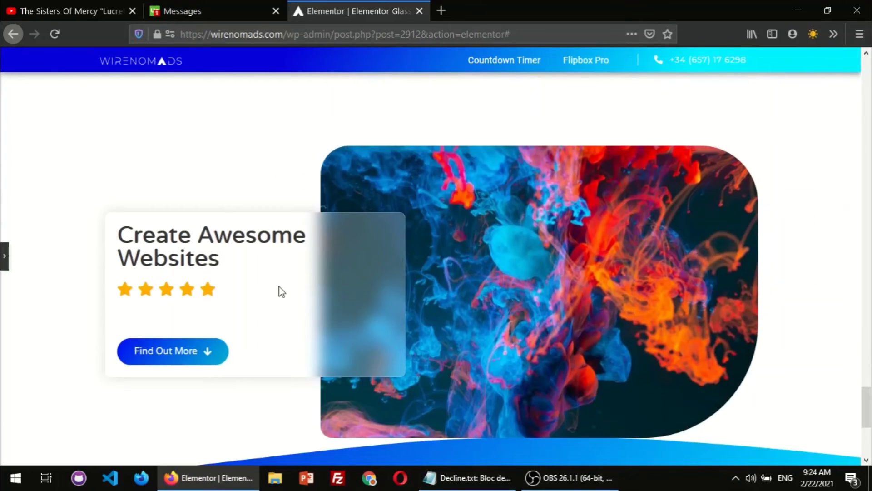
scroll(302, 171, up, 5)
scroll(329, 179, down, 6)
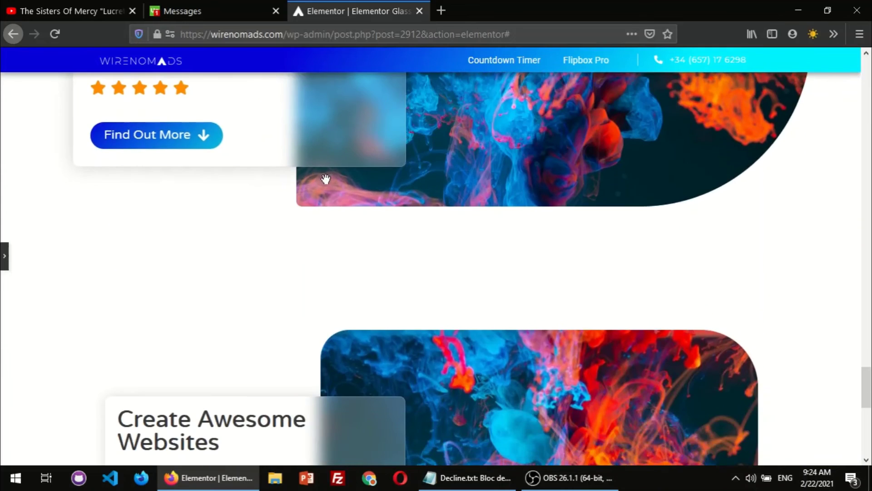
scroll(339, 250, up, 2)
scroll(348, 214, up, 3)
scroll(332, 191, down, 7)
scroll(321, 226, up, 3)
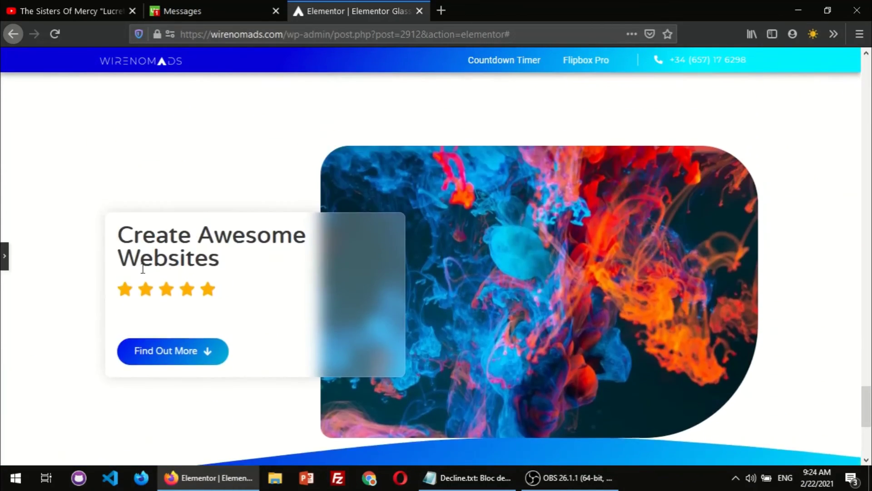
scroll(477, 218, down, 7)
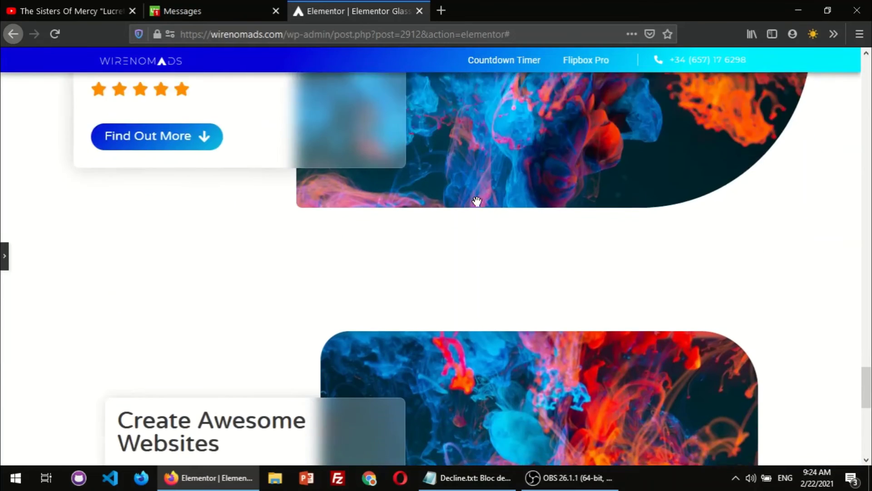
key(ctrl+p)
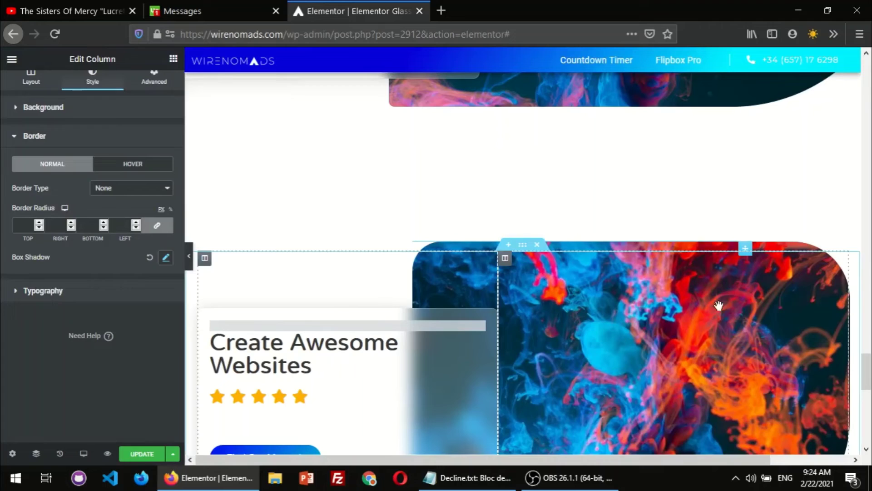
Step: Set the width of the rounded image beside the new card to 842 px
click(719, 305)
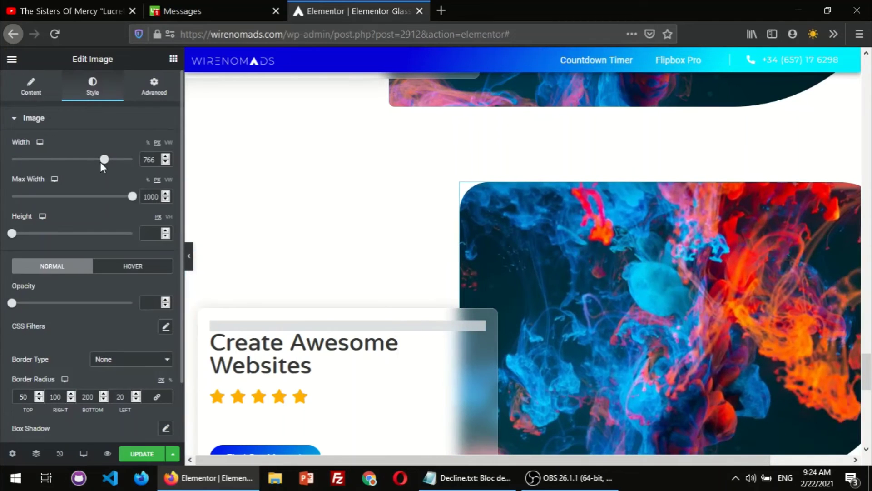
drag(104, 159, 115, 159)
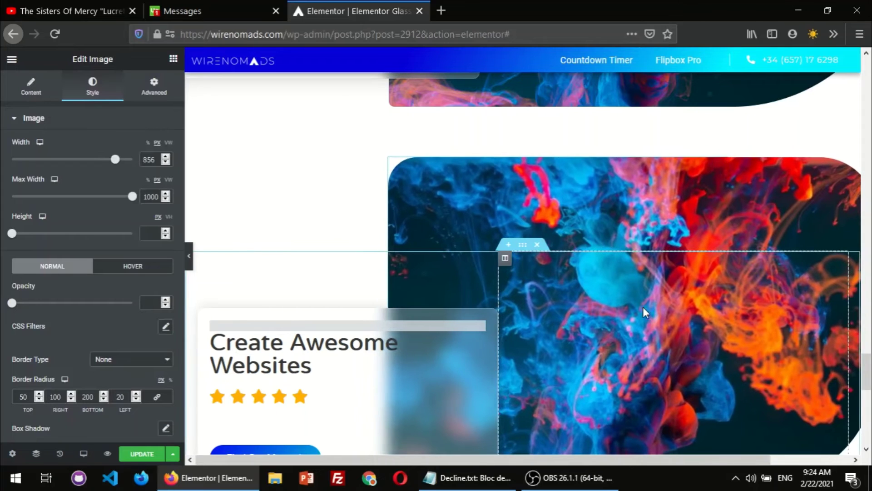
drag(117, 164, 114, 161)
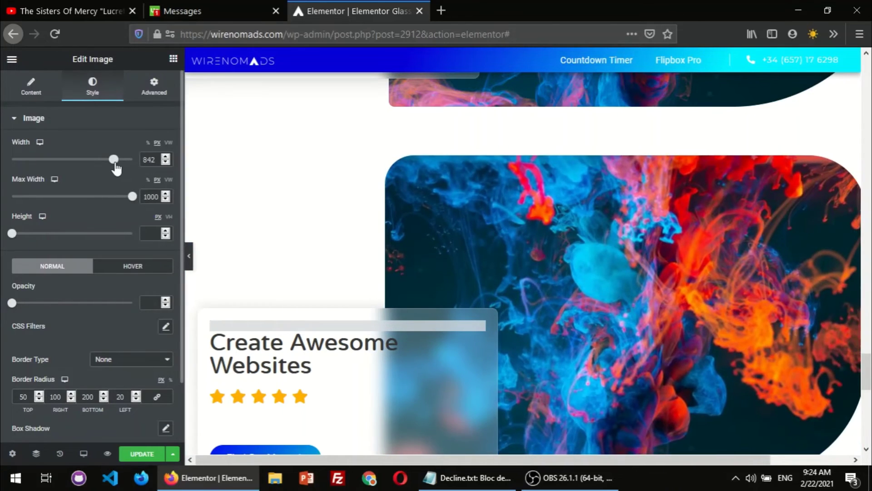
Step: Enable scrolling effects on the text column with a horizontal scroll To Left at speed 4
scroll(589, 227, down, 3)
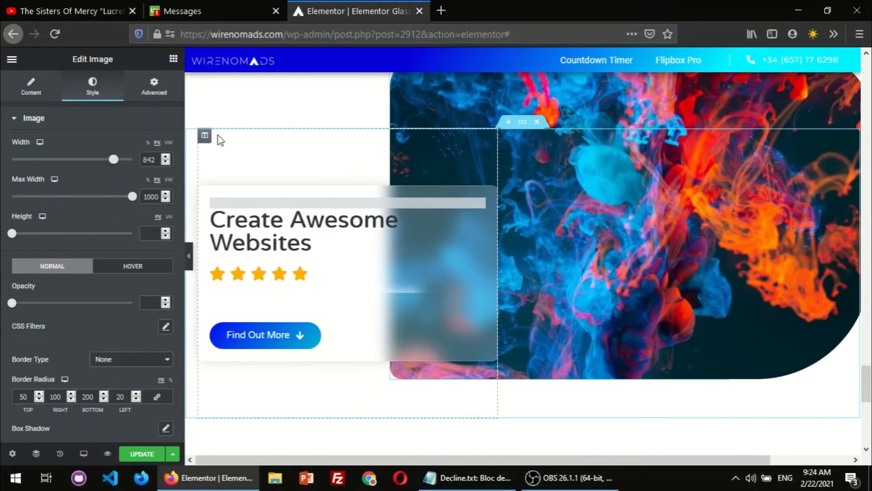
click(205, 135)
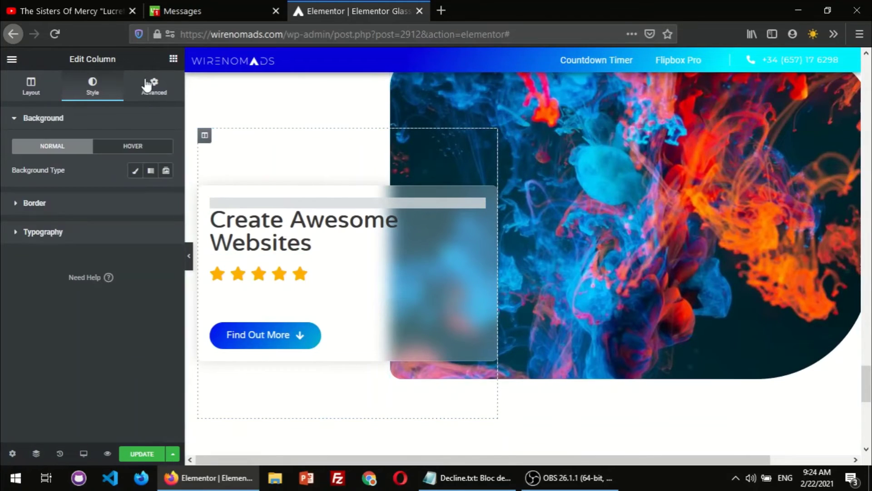
click(154, 86)
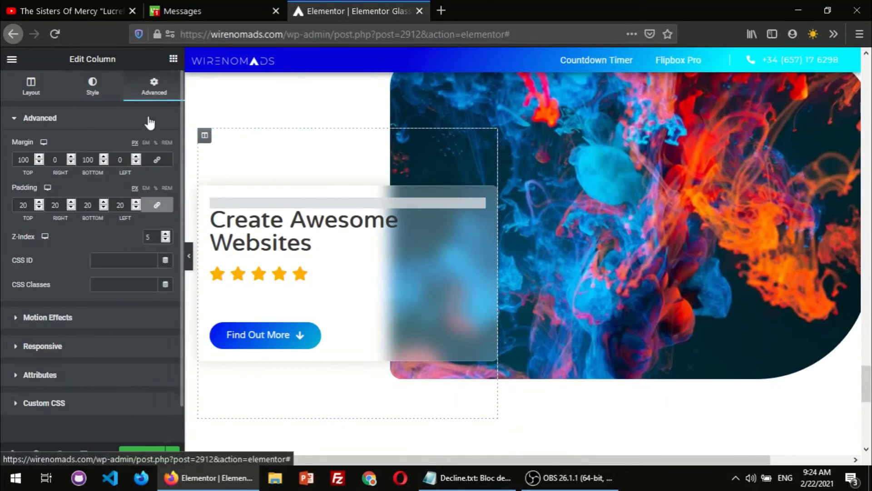
click(50, 318)
click(151, 174)
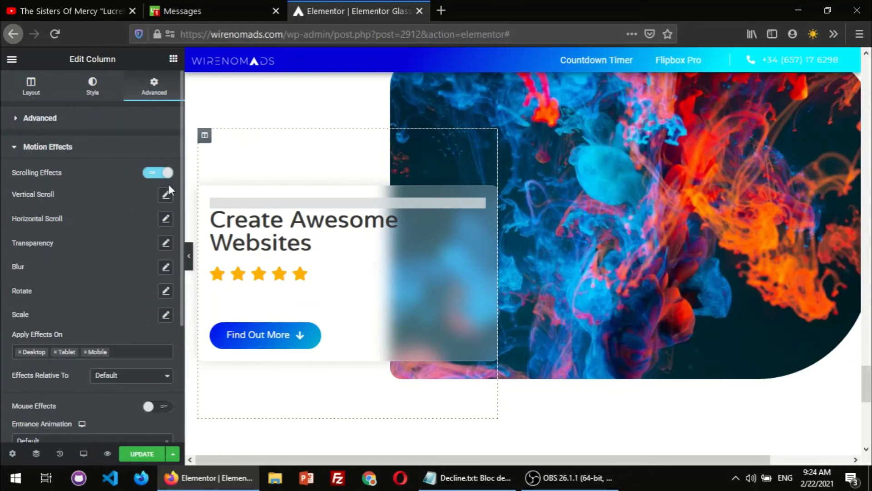
click(165, 219)
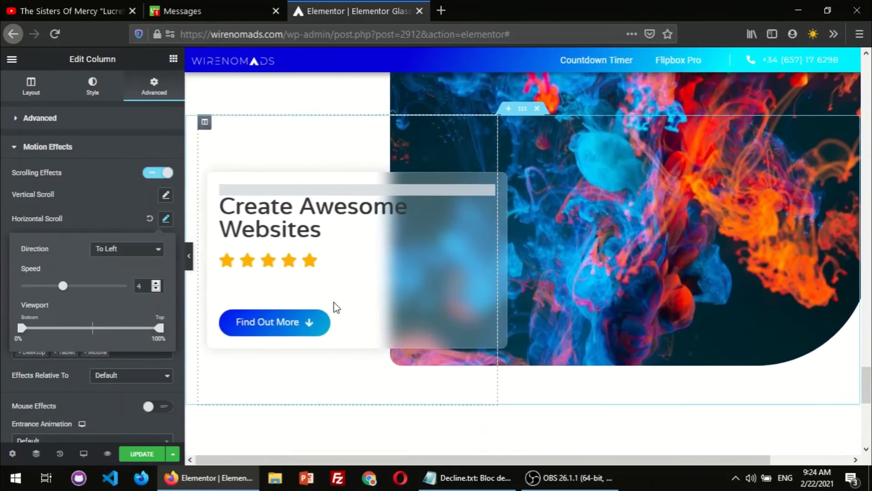
scroll(336, 308, down, 1)
Step: Preview the page and examine how the new card moves horizontally while scrolling, compared with the finished card above
click(191, 261)
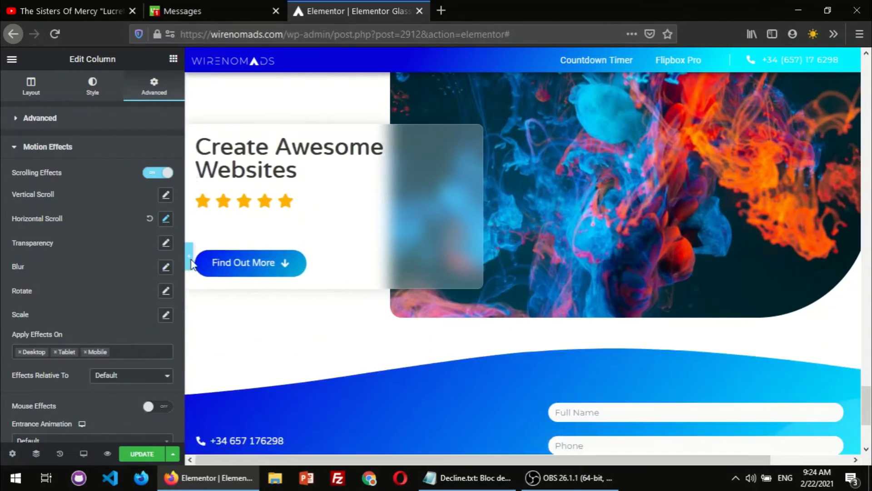
click(191, 263)
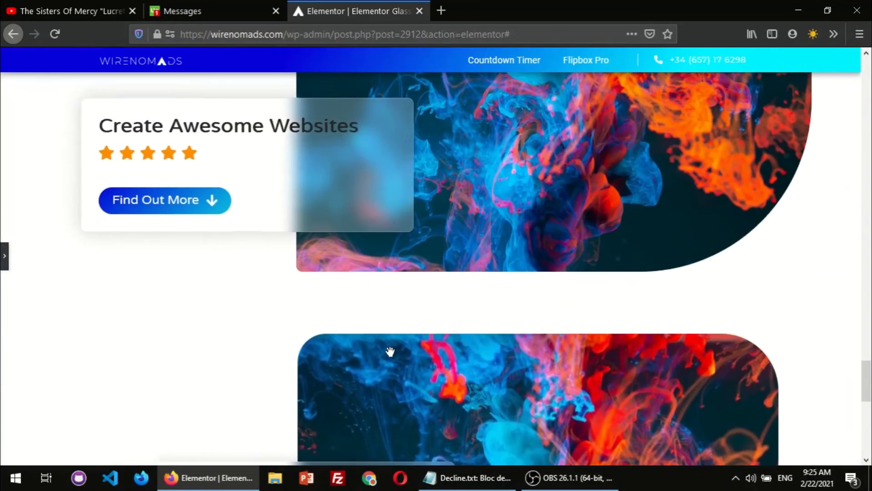
scroll(390, 351, up, 2)
scroll(391, 351, down, 4)
scroll(391, 351, up, 4)
scroll(391, 351, down, 4)
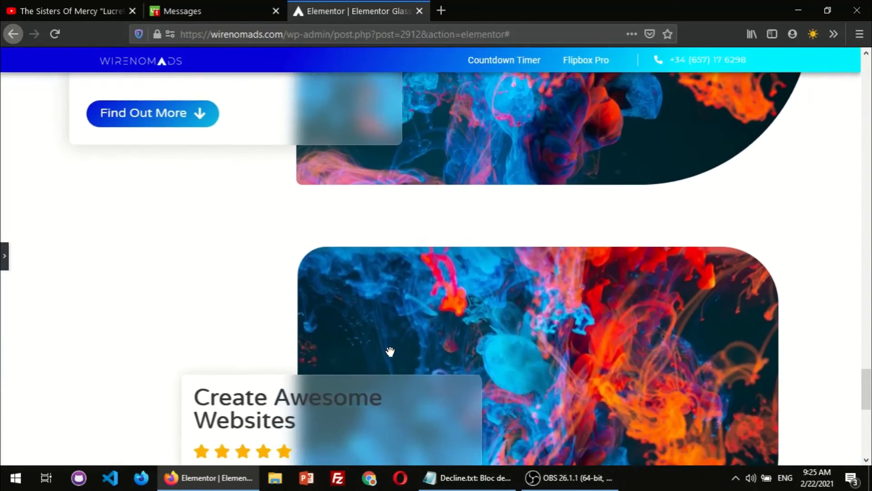
scroll(390, 351, down, 4)
scroll(391, 351, up, 4)
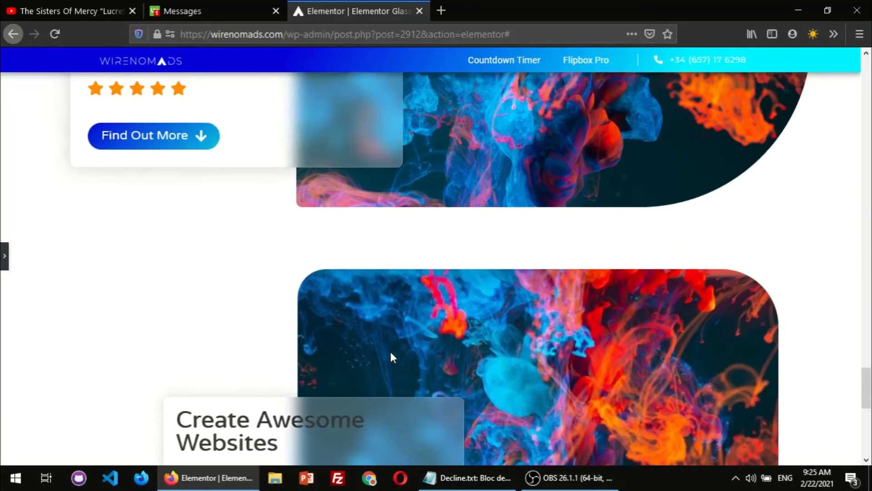
scroll(391, 357, up, 3)
scroll(391, 357, down, 4)
scroll(392, 357, up, 3)
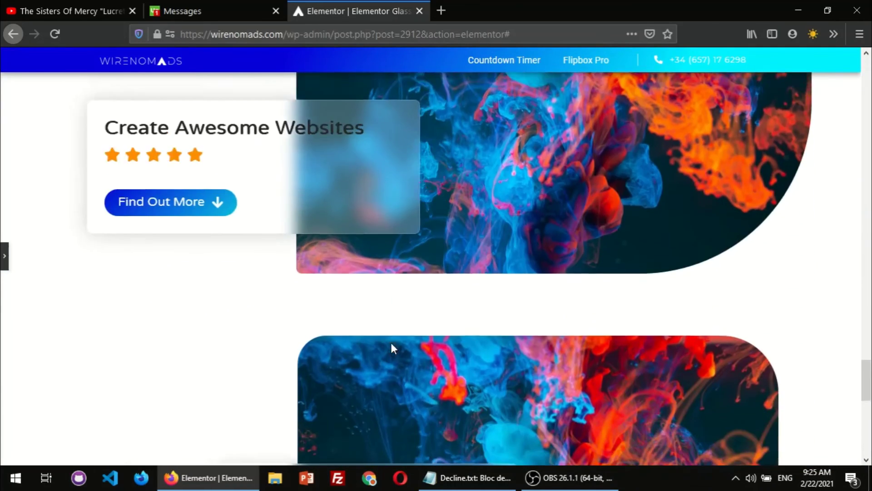
scroll(391, 345, down, 5)
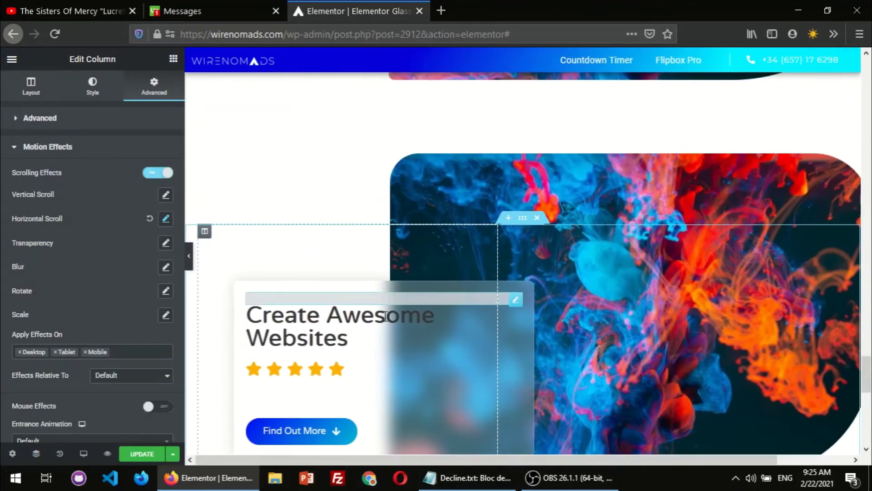
Step: Show the content settings of the card's WN Glassy Columns widget to review its activation and blur options
scroll(497, 295, down, 1)
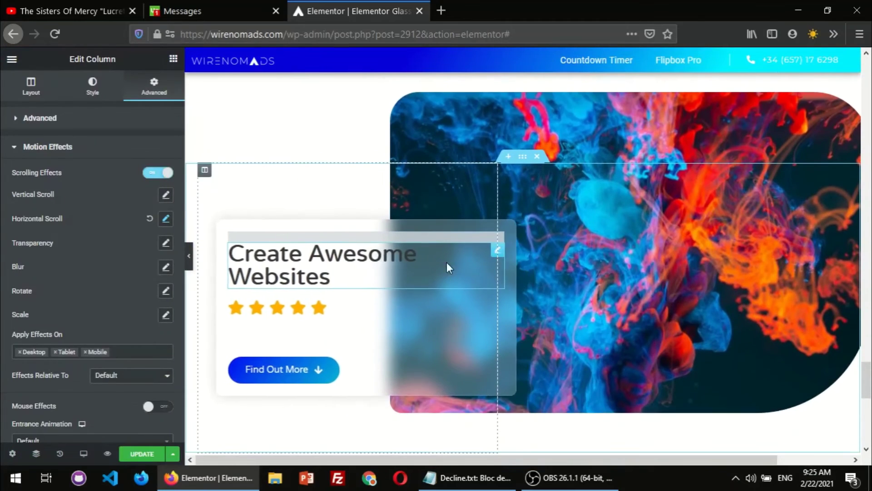
click(443, 237)
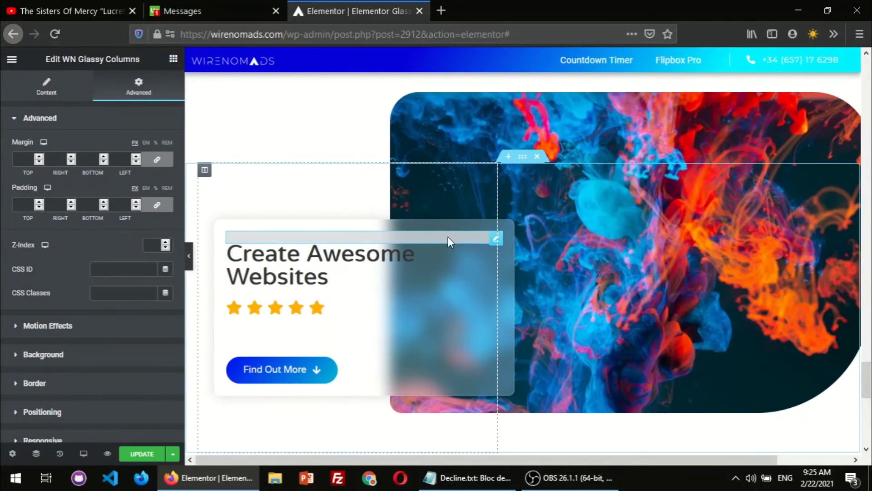
click(47, 86)
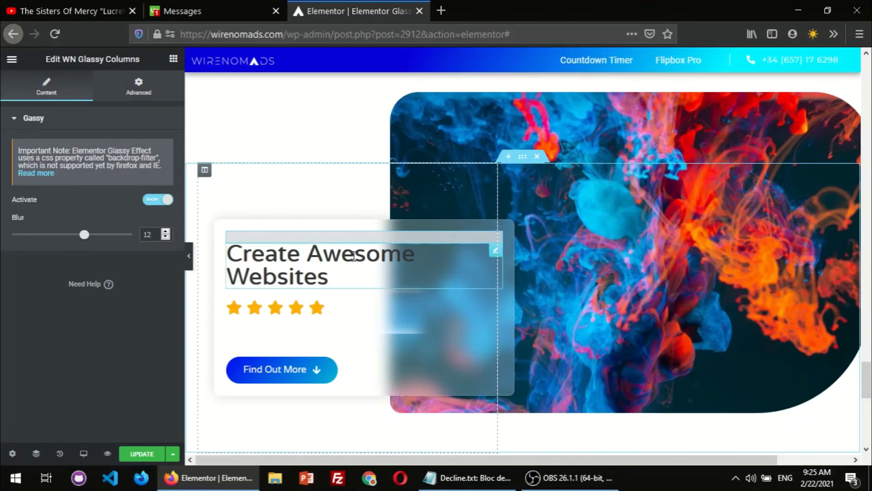
Step: Give the text column a Solid border with a width of 0 on all sides
click(205, 171)
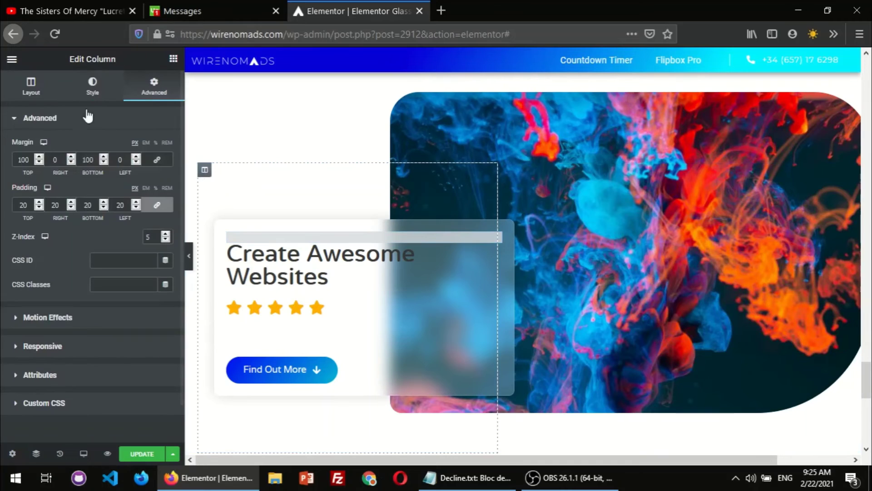
click(93, 86)
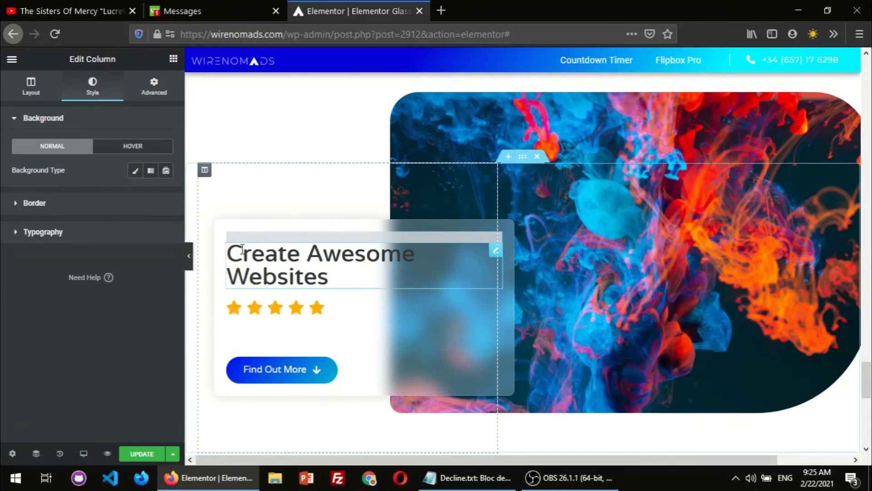
click(33, 203)
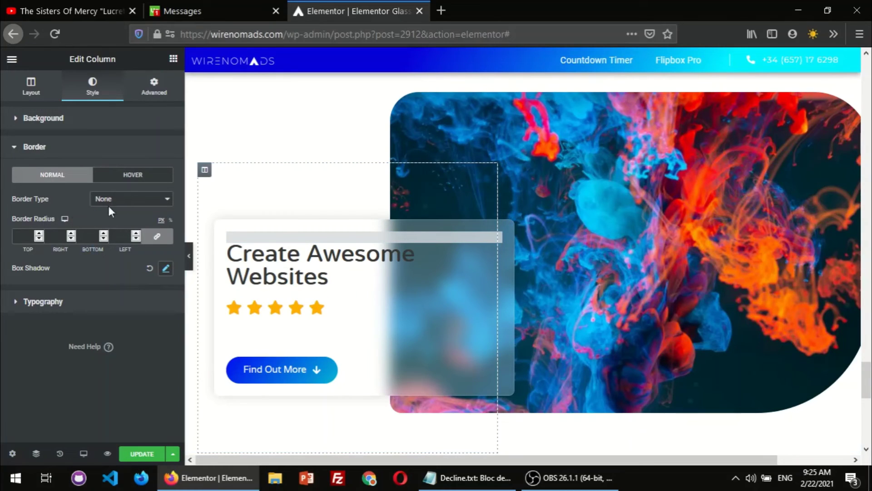
click(126, 199)
click(109, 226)
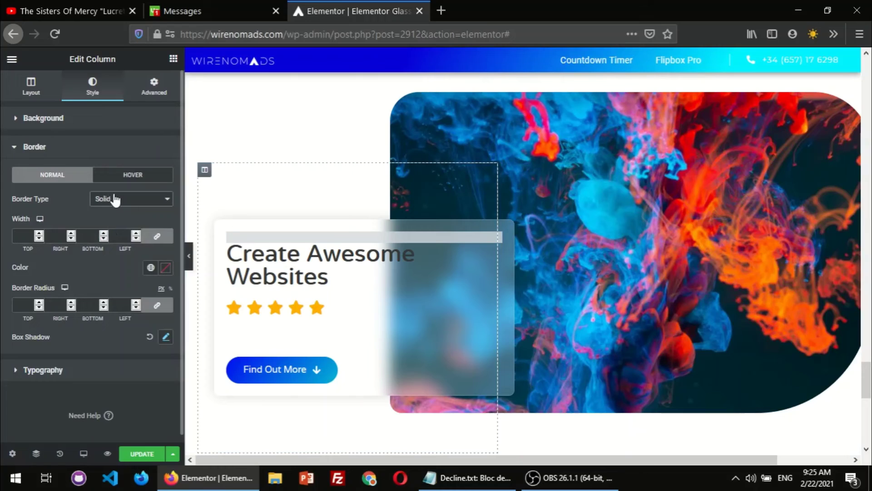
click(52, 234)
text(0)
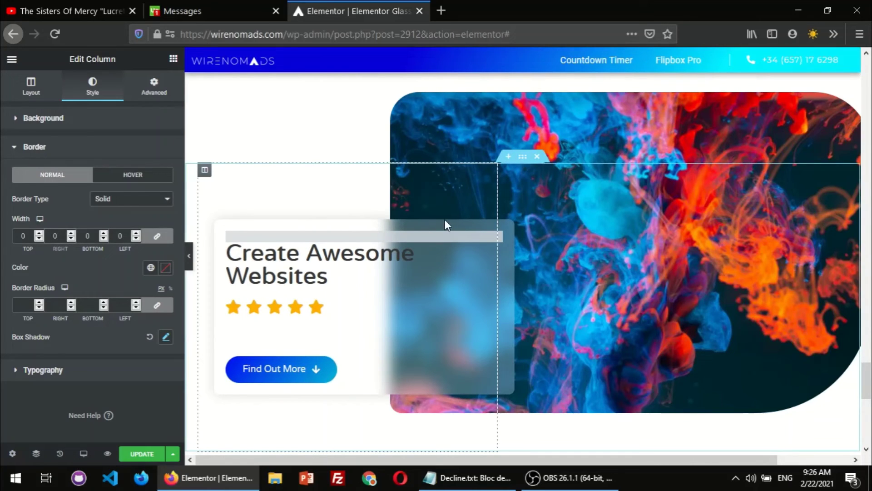
Step: Set the text column's border width to 5 on all sides and give the border a red color
click(76, 234)
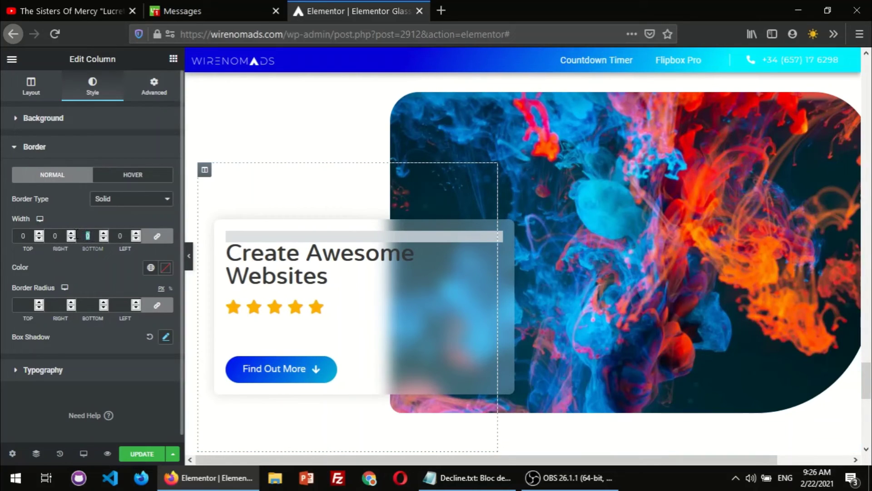
text(5)
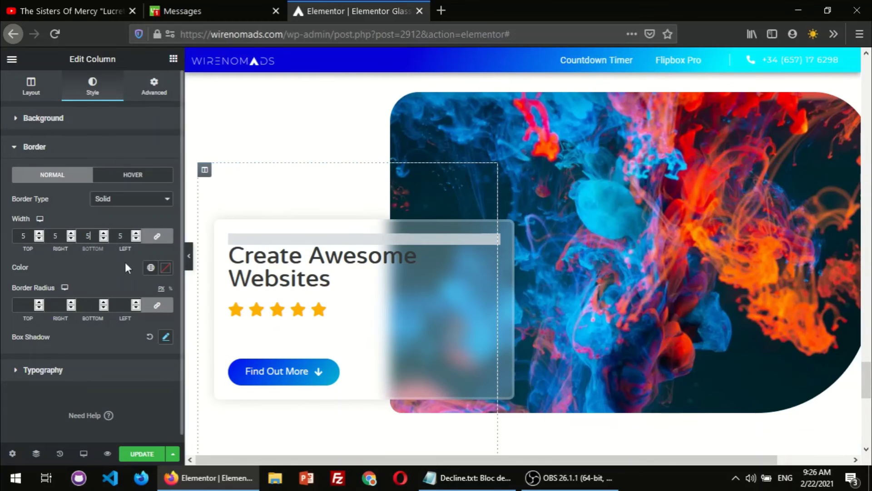
click(166, 268)
drag(139, 332, 159, 324)
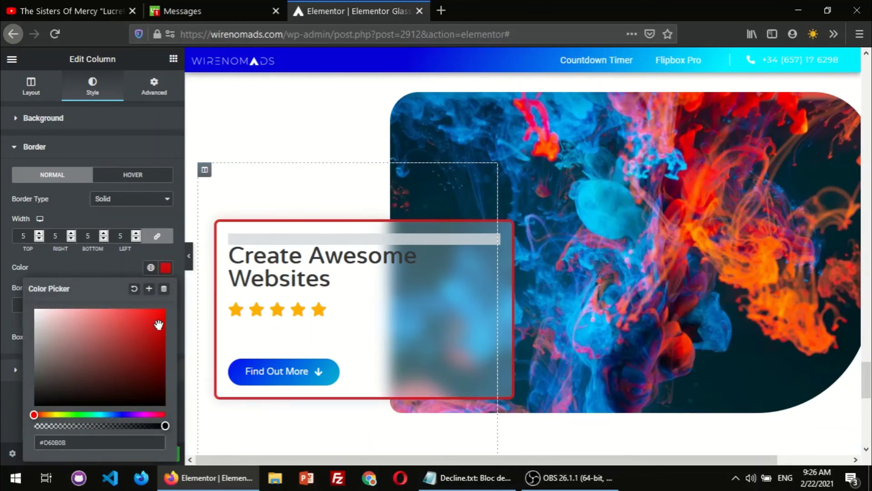
click(78, 268)
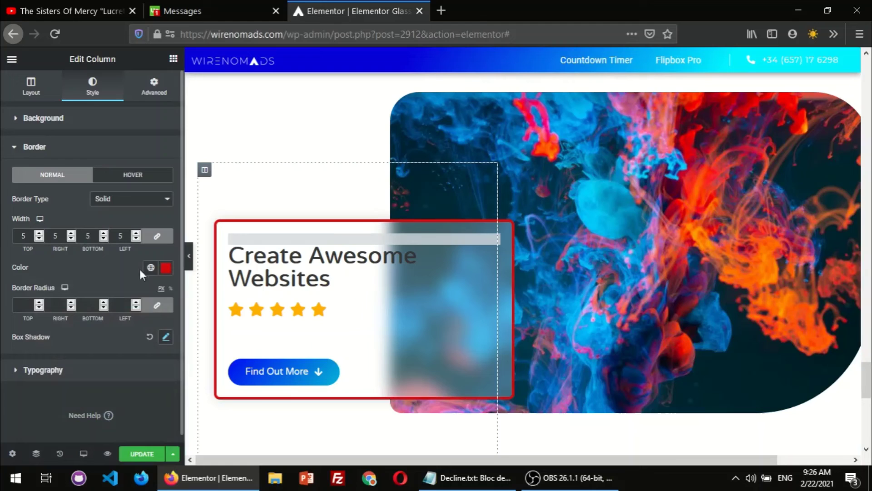
Step: Change the text column's border color to white (#FFFFFF) and set its width to 1 on all sides
click(167, 271)
click(169, 276)
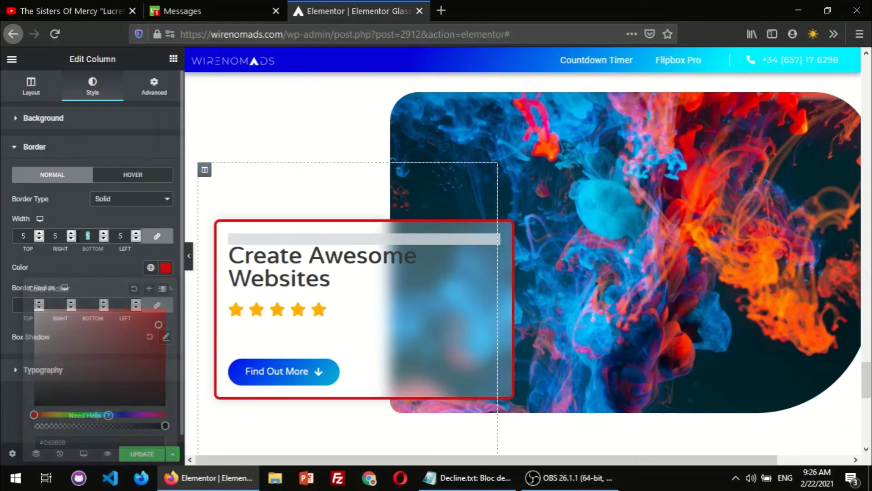
click(168, 272)
drag(95, 310, 26, 310)
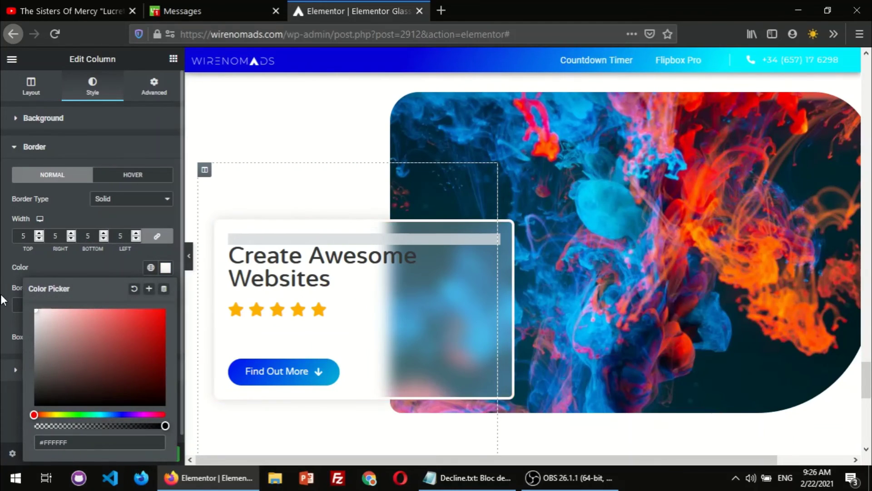
double_click(58, 236)
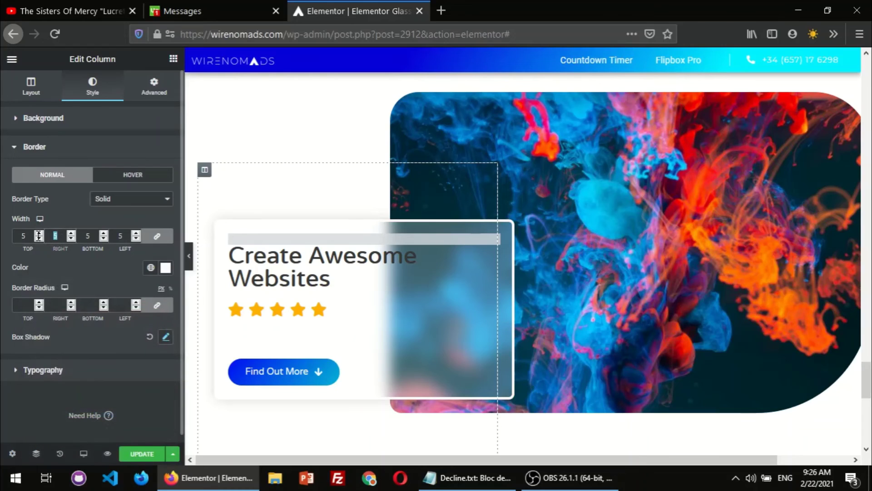
text(1)
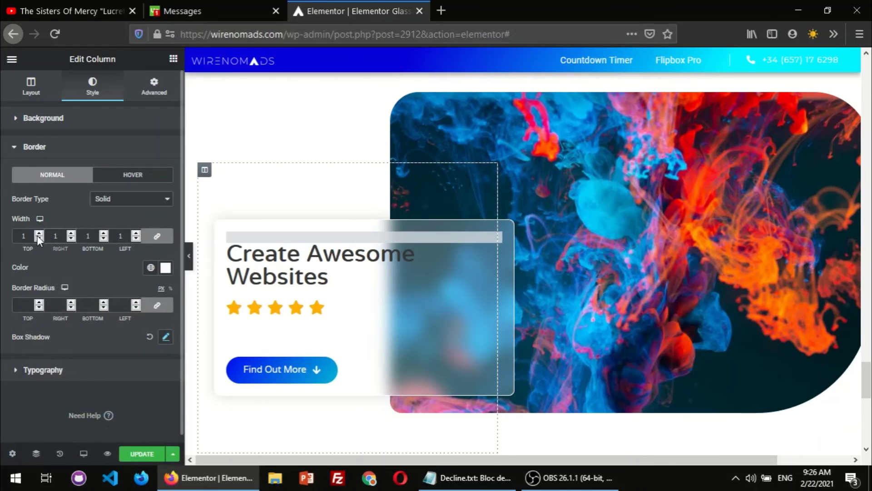
Step: Make the text column's white border semi-transparent by lowering its color opacity to #FFFFFF45
click(152, 269)
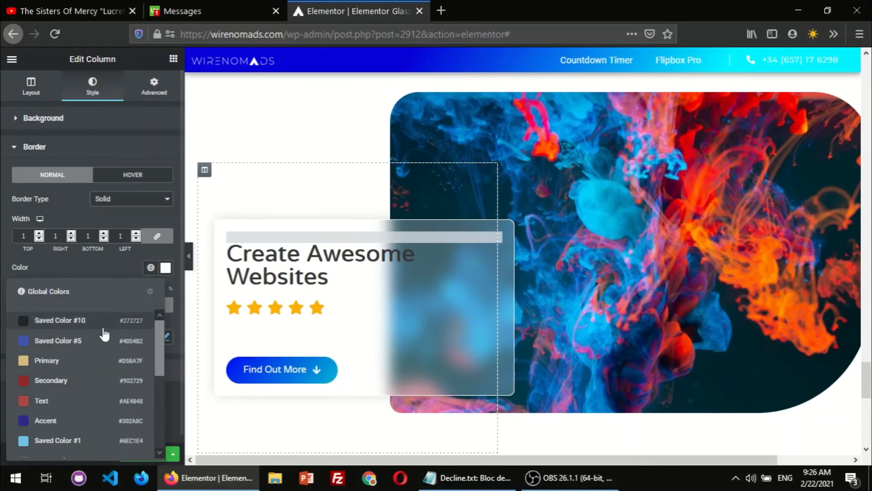
click(166, 268)
drag(102, 426, 76, 427)
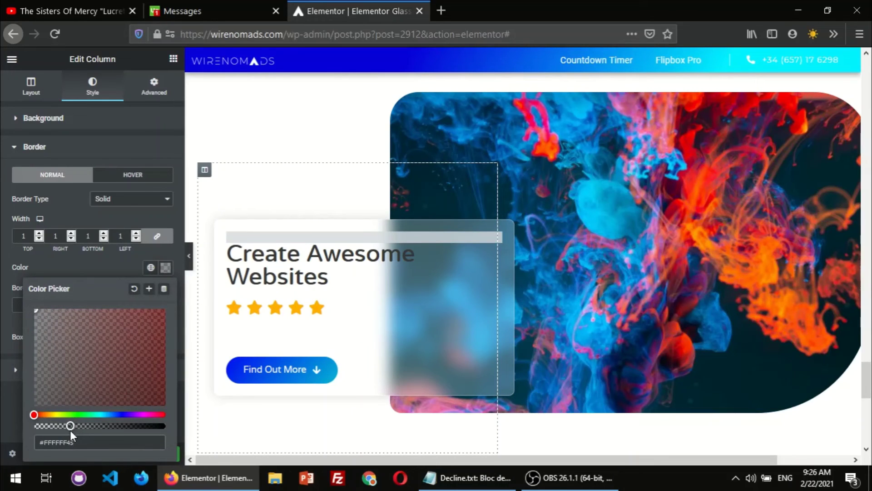
click(110, 253)
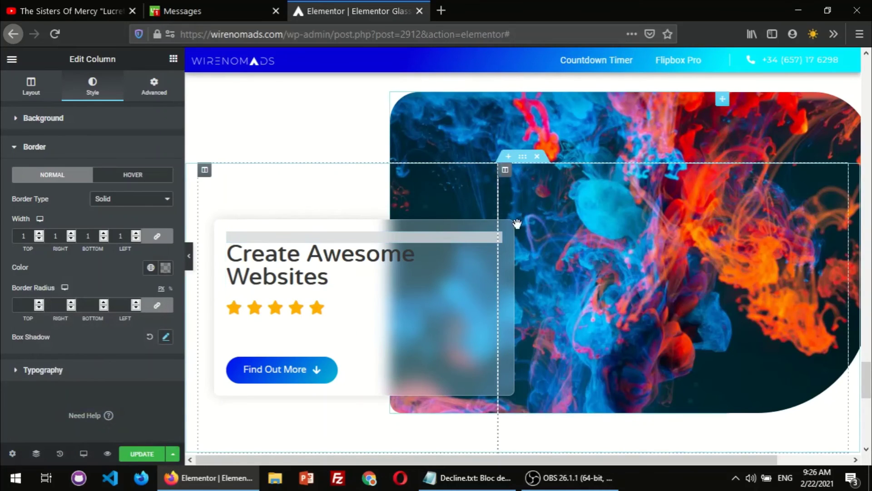
Step: Try border radii of 50 and 20 on the text column, settle on 30 for all corners, and preview the card without the editing panel
click(125, 305)
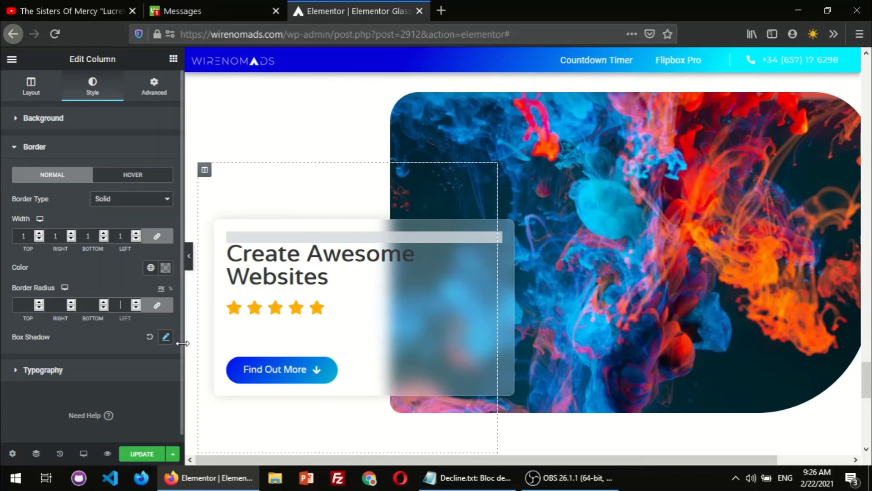
text(0)
key(ctrl+a)
text(50)
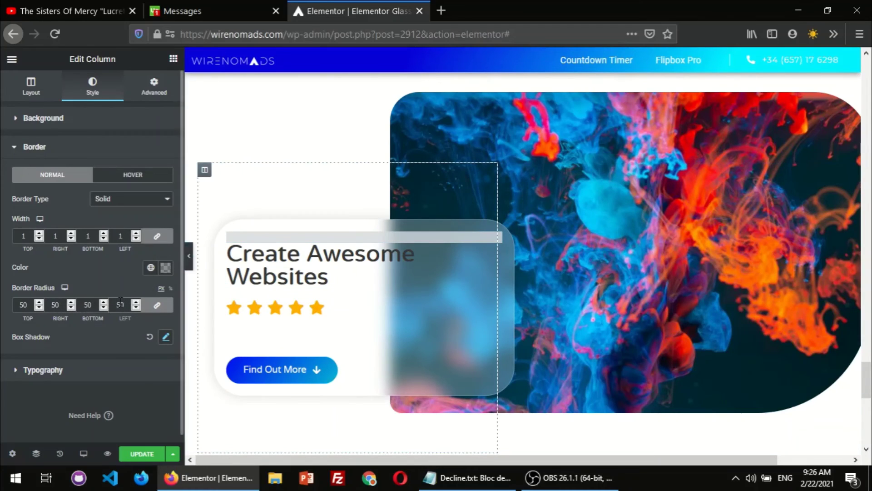
key(ctrl+a)
text(20)
key(ctrl+a)
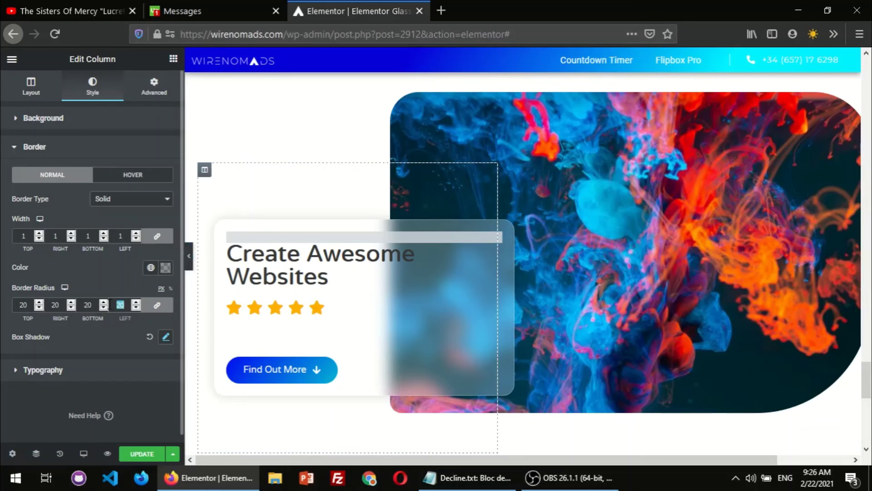
text(30)
click(183, 256)
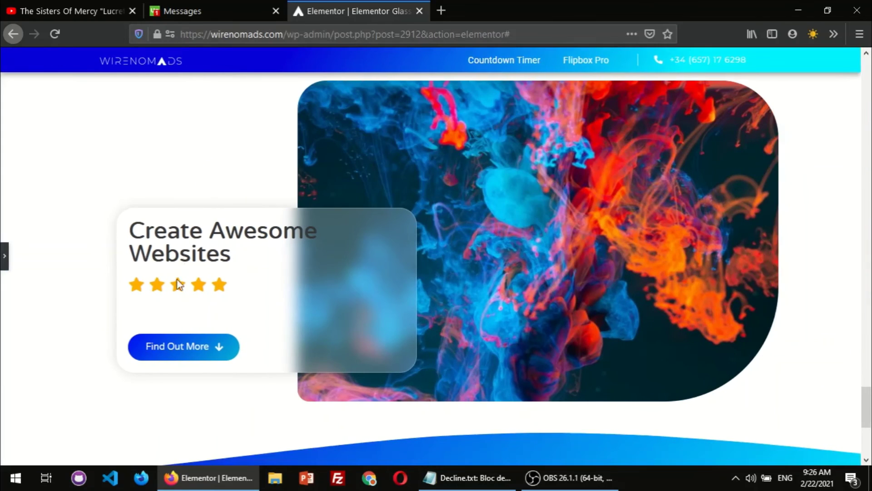
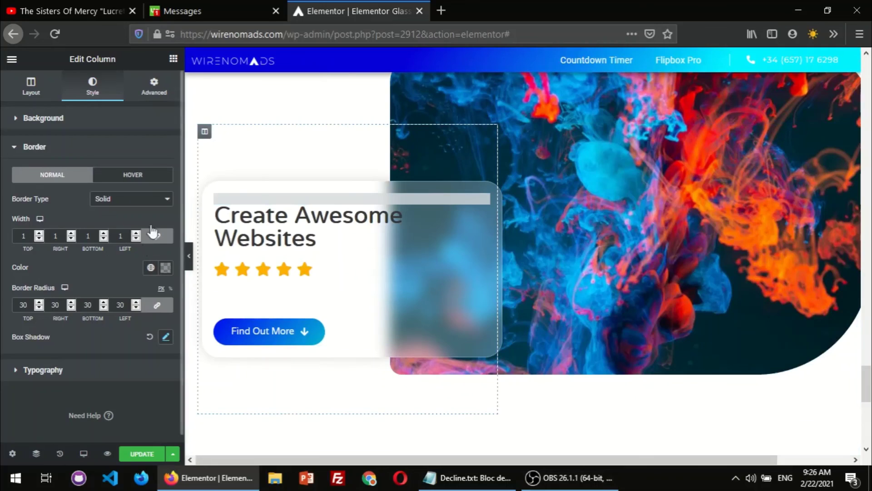
Step: Show the available widgets, including WN Glassy Columns, and look over the finished card on the page
click(173, 59)
scroll(94, 290, down, 1)
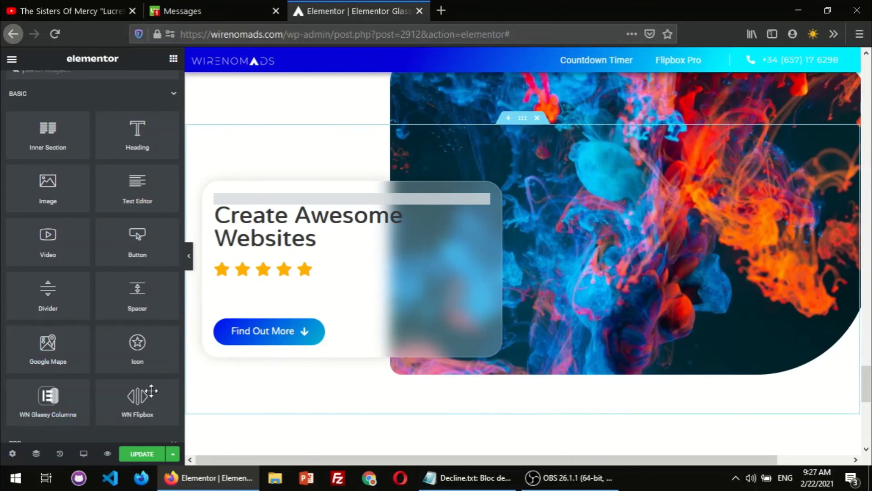
scroll(415, 254, up, 3)
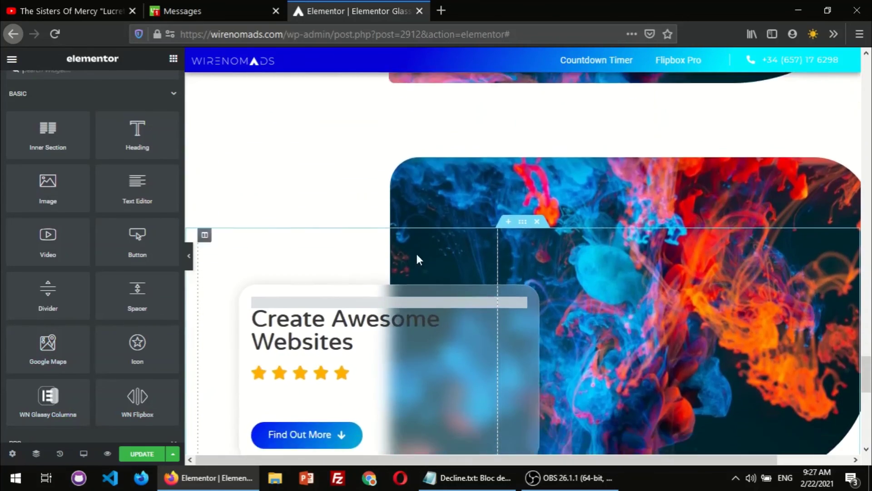
scroll(430, 261, down, 3)
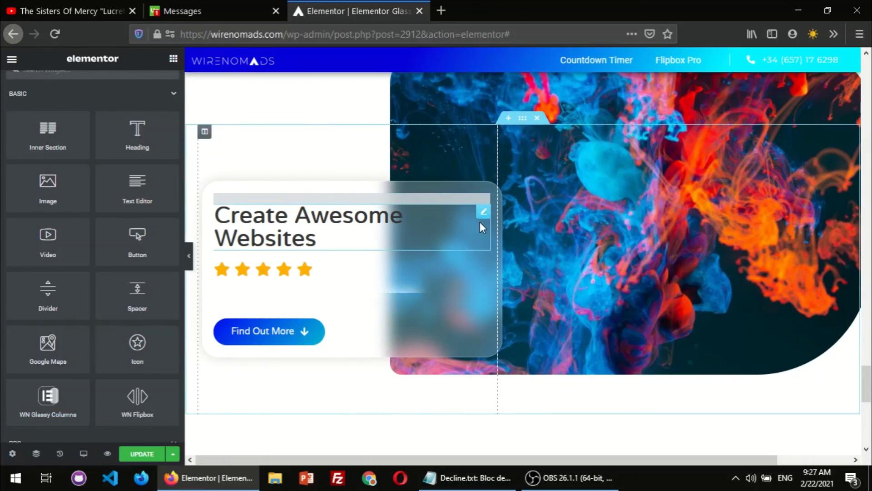
Step: Open the card's WN Glassy Columns settings and highlight "backdrop-filter" in the important note about browser support
click(484, 200)
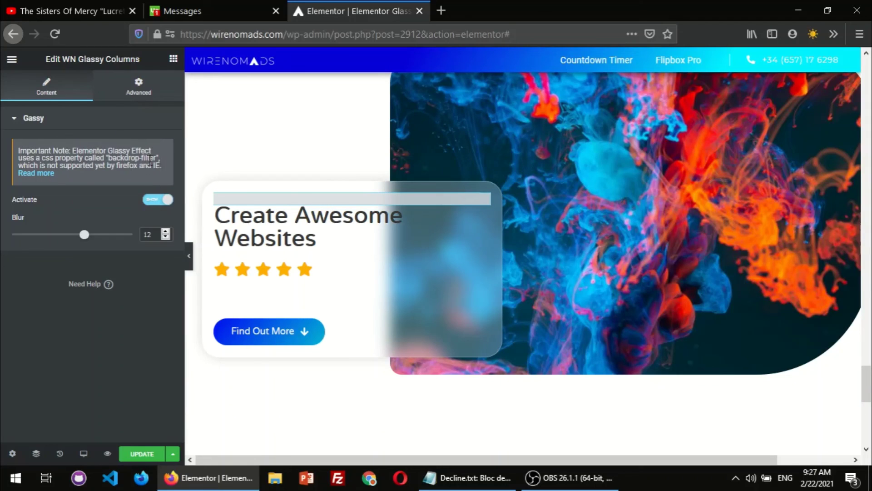
double_click(120, 166)
drag(107, 158, 158, 159)
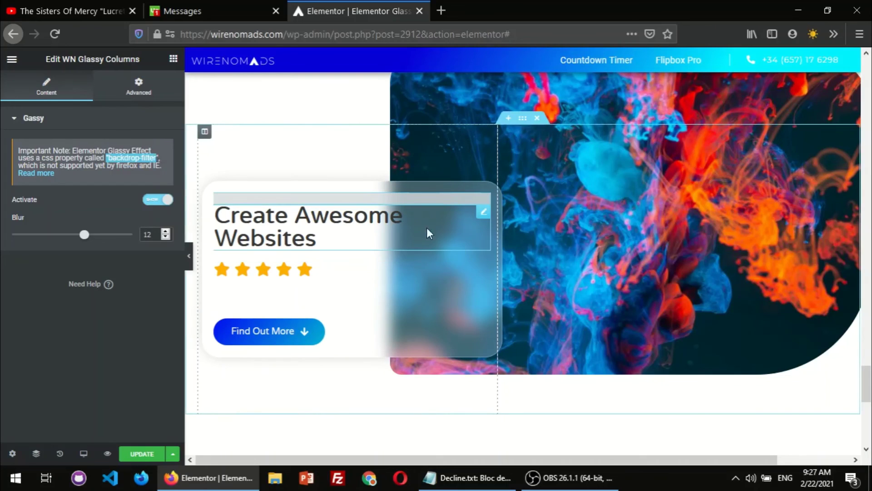